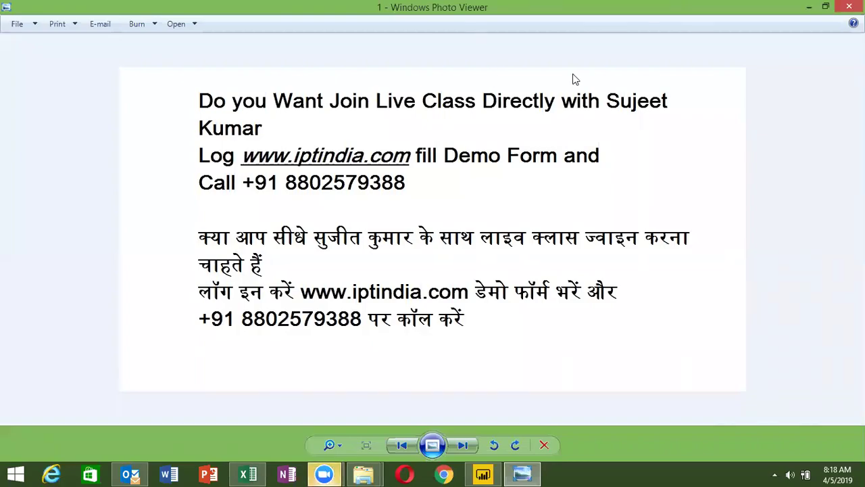
View the next promotional image, then close Photo Viewer and the Photo folder to return to the CF workbook
{"action": "key", "text": "Right"}
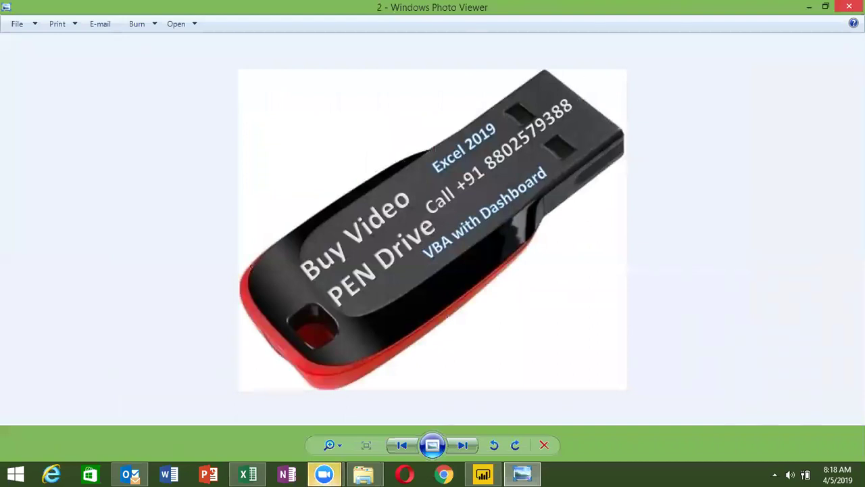
{"action": "key", "text": "Escape"}
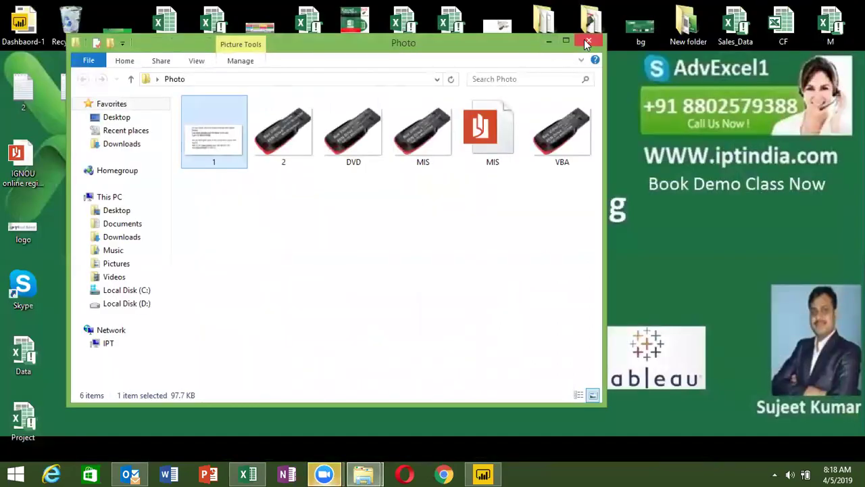
{"action": "left_click", "coordinate": [585, 43]}
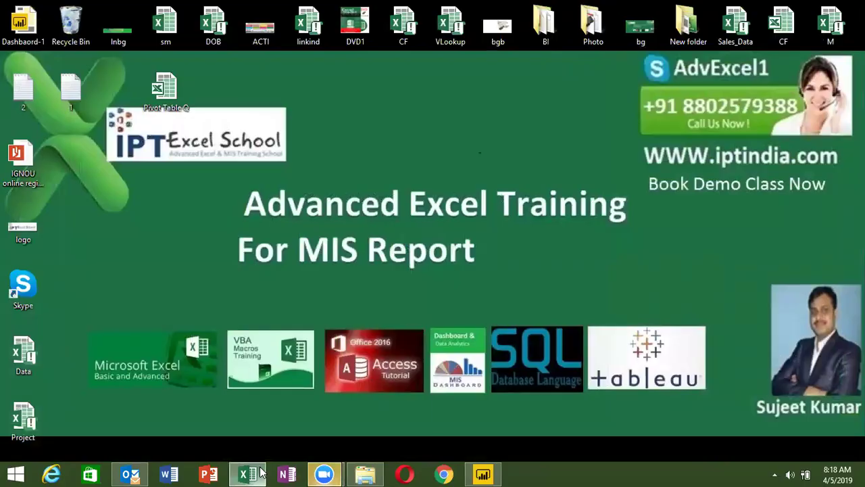
{"action": "left_click", "coordinate": [255, 473]}
Add a blank Sheet1 after the Data sheet and browse the Formulas tab's Lookup & Reference list
{"action": "left_click", "coordinate": [233, 176]}
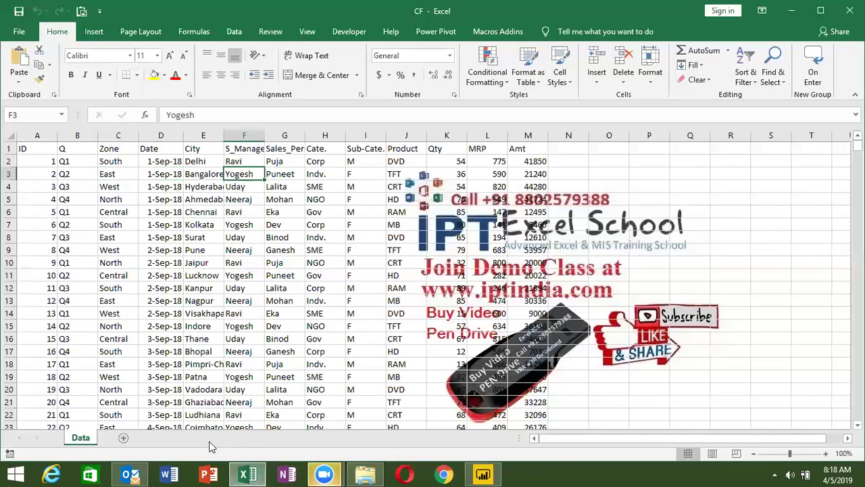
{"action": "left_click", "coordinate": [123, 438]}
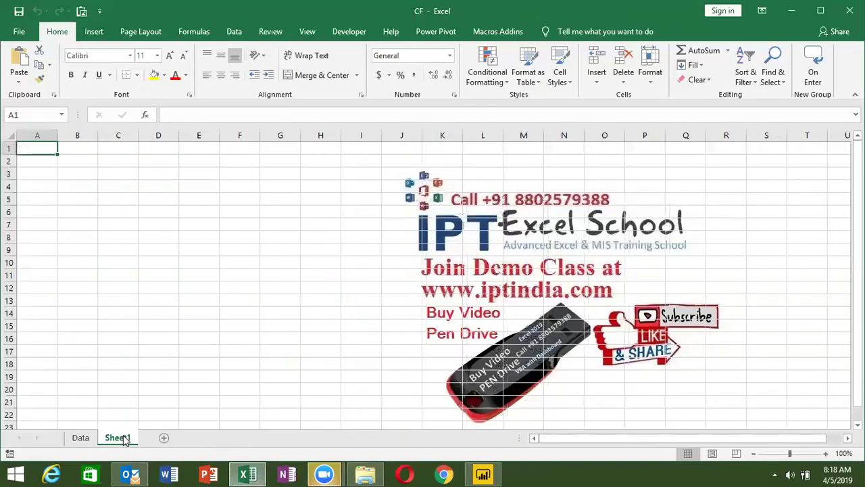
{"action": "left_click", "coordinate": [206, 33]}
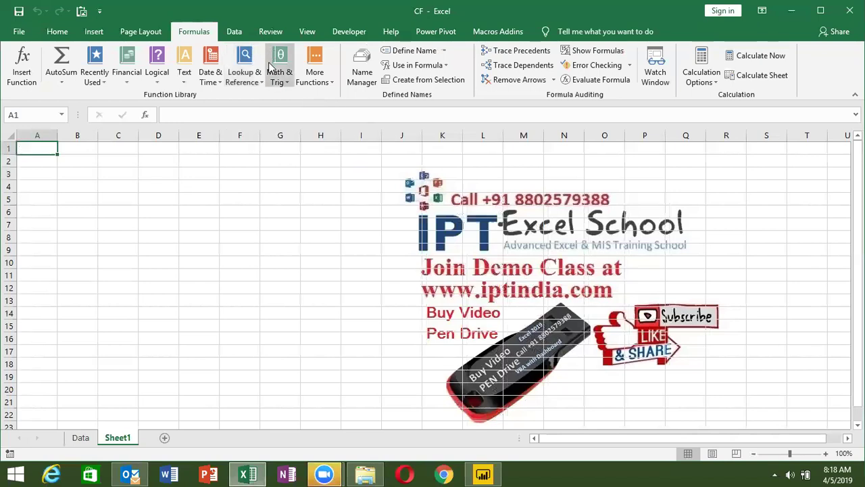
{"action": "left_click", "coordinate": [259, 72]}
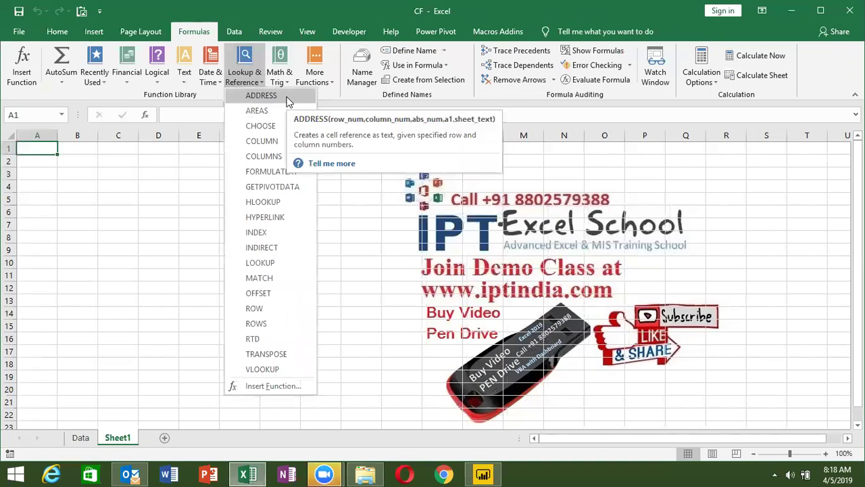
{"action": "left_click", "coordinate": [122, 197]}
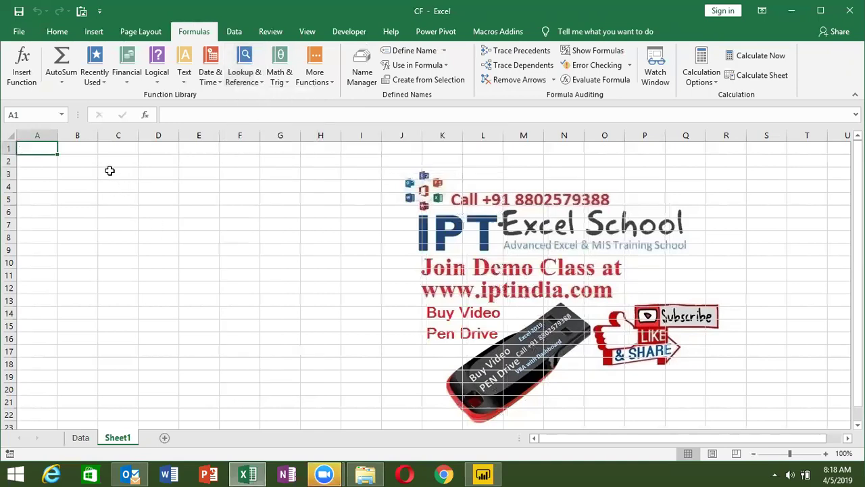
Enter headers R and C in B2:C2 with row 2 and column 6 beneath them
{"action": "left_click", "coordinate": [125, 171]}
{"action": "key", "text": "Left"}
{"action": "key", "text": "Up"}
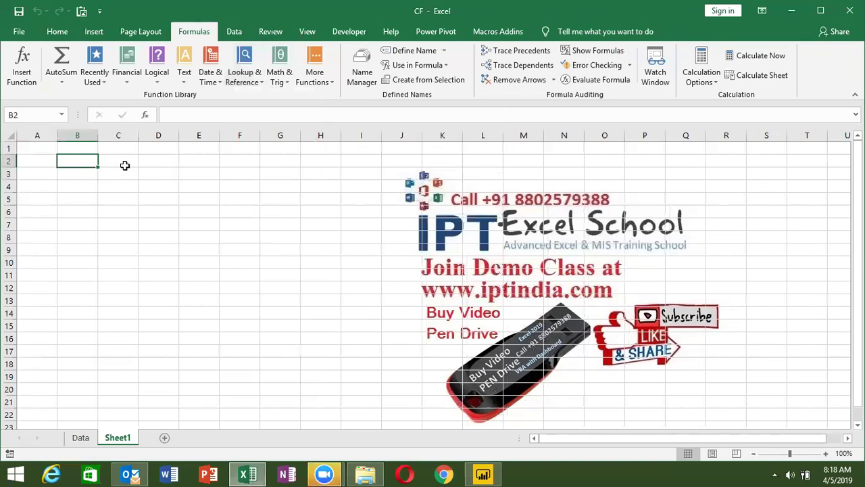
{"action": "type", "text": "A1"}
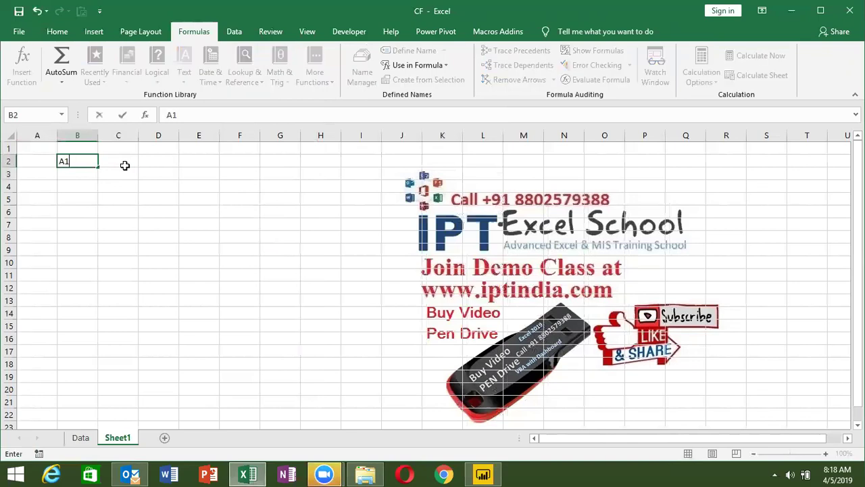
{"action": "key", "text": "Return"}
{"action": "key", "text": "Up"}
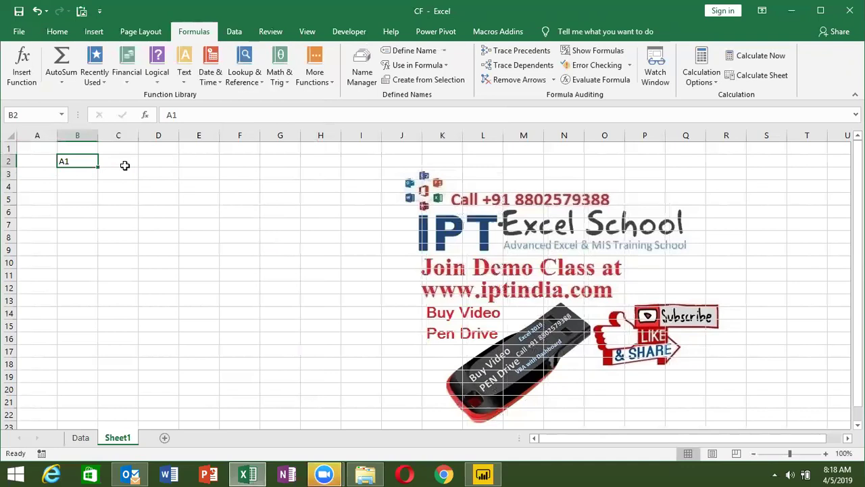
{"action": "key", "text": "Delete"}
{"action": "type", "text": "R"}
{"action": "key", "text": "Return"}
{"action": "type", "text": "2"}
{"action": "left_click", "coordinate": [125, 166]}
{"action": "type", "text": "C"}
{"action": "key", "text": "Return"}
{"action": "type", "text": "6"}
{"action": "key", "text": "Return"}
Label C5 'Address' and enter =ADDRESS(B3,C3) in D5, returning $F$2
{"action": "key", "text": "Return"}
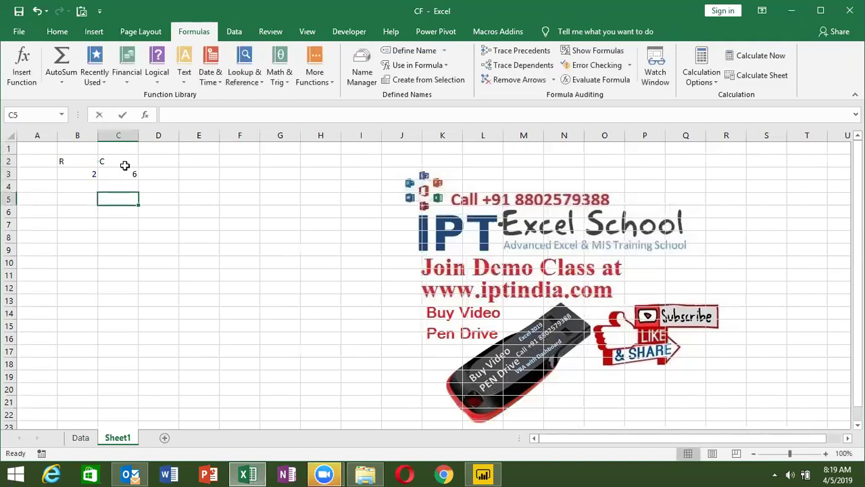
{"action": "type", "text": "Address"}
{"action": "key", "text": "Return"}
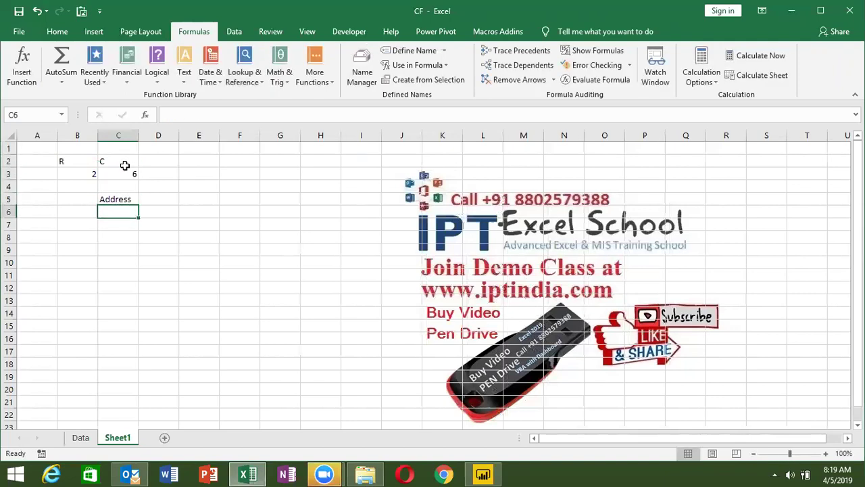
{"action": "key", "text": "Up"}
{"action": "key", "text": "Right"}
{"action": "type", "text": "=add"}
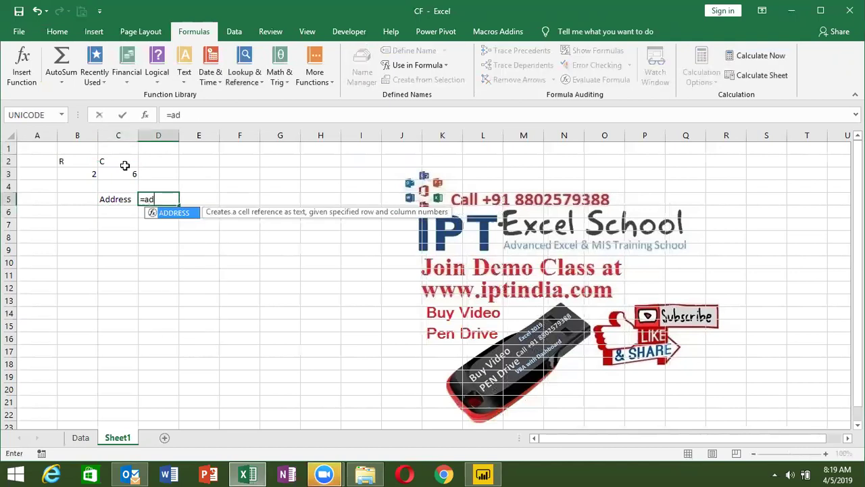
{"action": "key", "text": "Tab"}
{"action": "key", "text": "Up"}
{"action": "key", "text": "Up"}
{"action": "key", "text": "Left"}
{"action": "key", "text": "Left"}
{"action": "type", "text": ","}
{"action": "key", "text": "Up"}
{"action": "key", "text": "Up"}
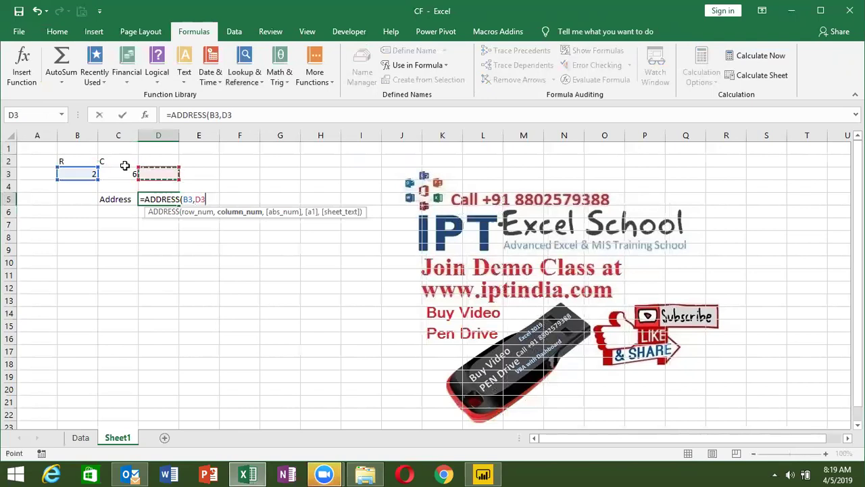
{"action": "key", "text": "Left"}
{"action": "key", "text": "ctrl+Return"}
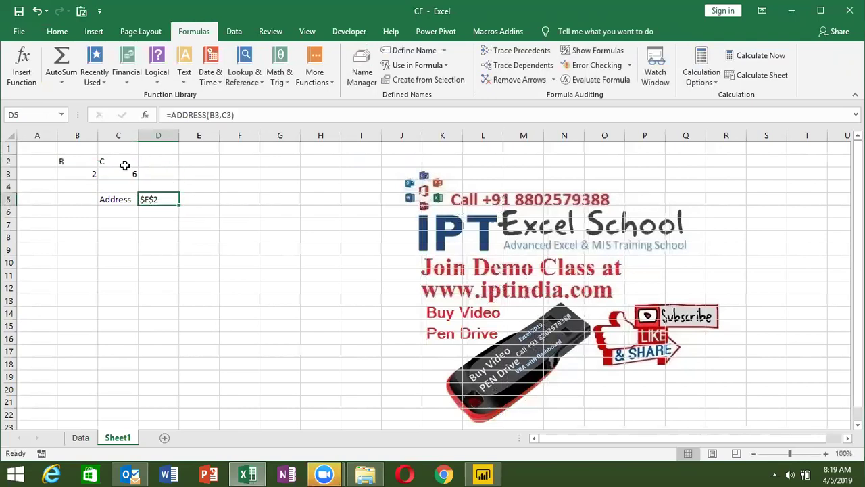
Put 352 in cell F2, the cell the address points to, and return to D5
{"action": "key", "text": "Up"}
{"action": "key", "text": "Up"}
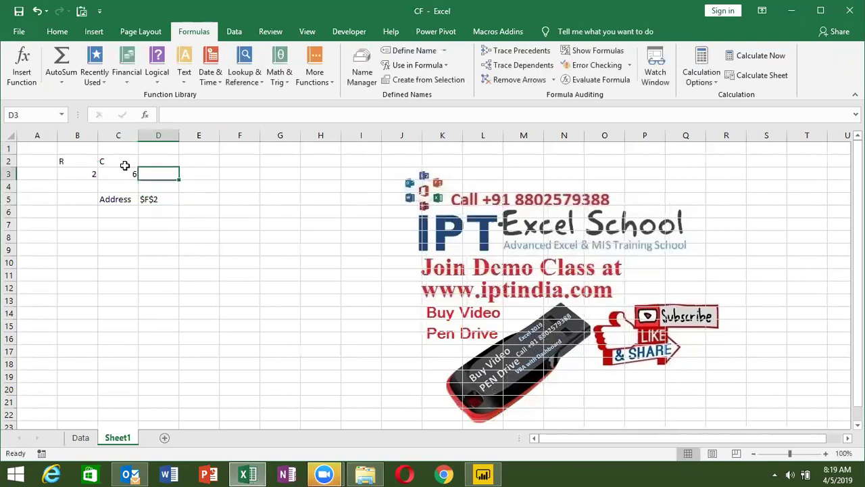
{"action": "key", "text": "Right"}
{"action": "key", "text": "Right"}
{"action": "key", "text": "Up"}
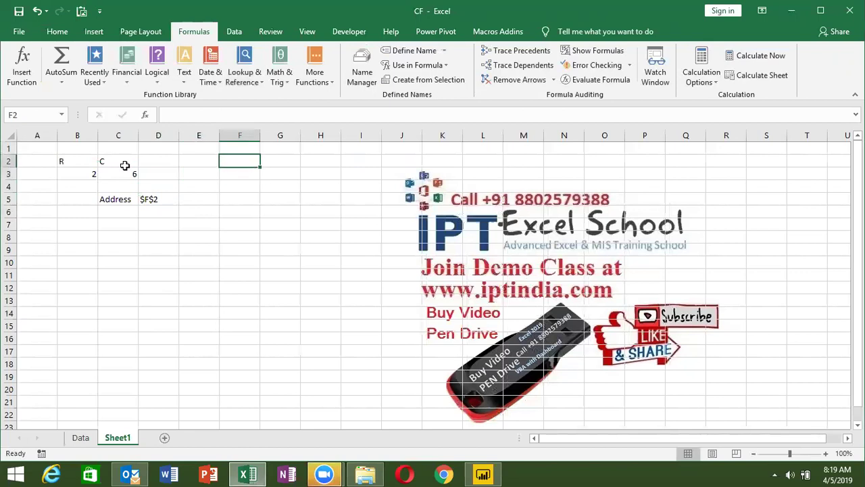
{"action": "type", "text": "352"}
{"action": "key", "text": "Return"}
{"action": "key", "text": "Down"}
{"action": "key", "text": "Left"}
{"action": "key", "text": "Down"}
{"action": "key", "text": "Left"}
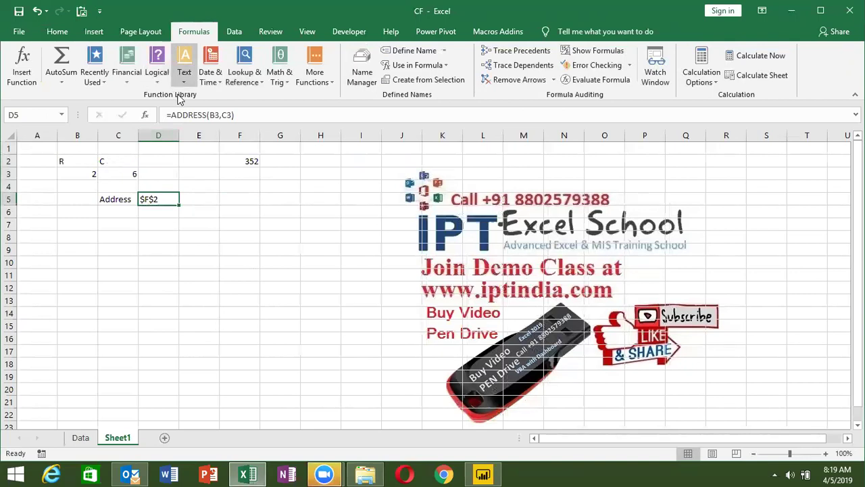
Change D5's formula to =INDIRECT(ADDRESS(B3,C3)) so it returns 352
{"action": "left_click", "coordinate": [173, 115]}
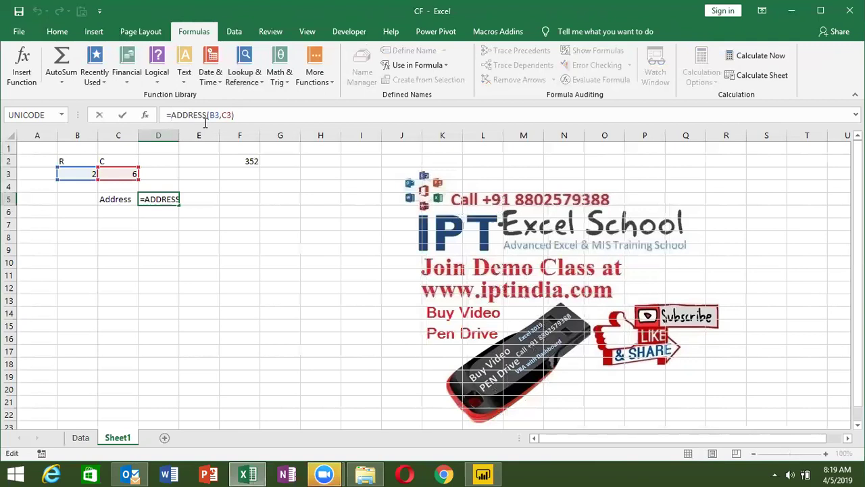
{"action": "type", "text": "a"}
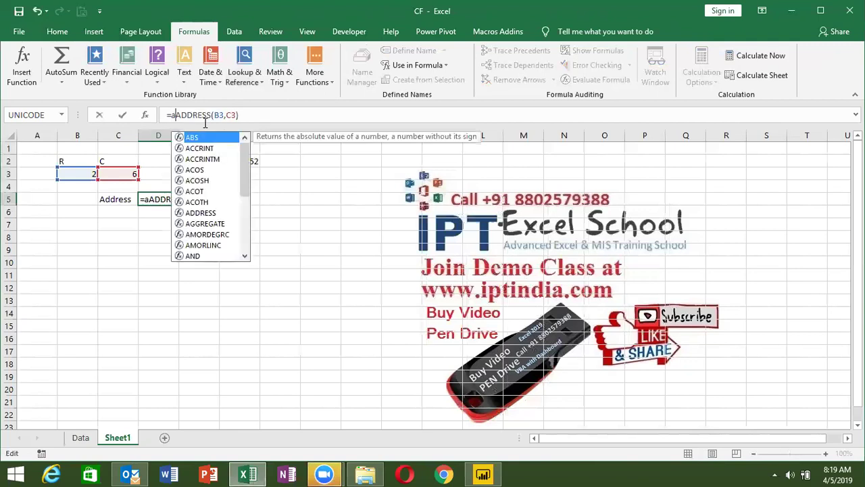
{"action": "key", "text": "BackSpace"}
{"action": "type", "text": "i"}
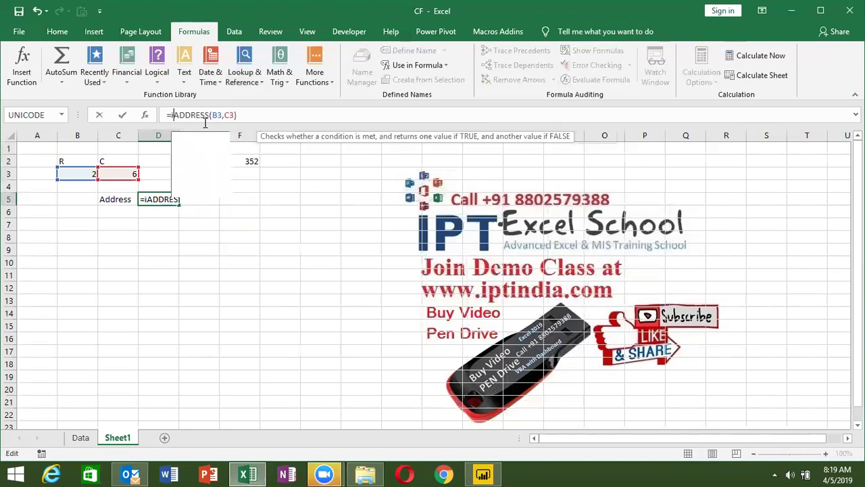
{"action": "type", "text": "n"}
{"action": "key", "text": "Down"}
{"action": "key", "text": "Tab"}
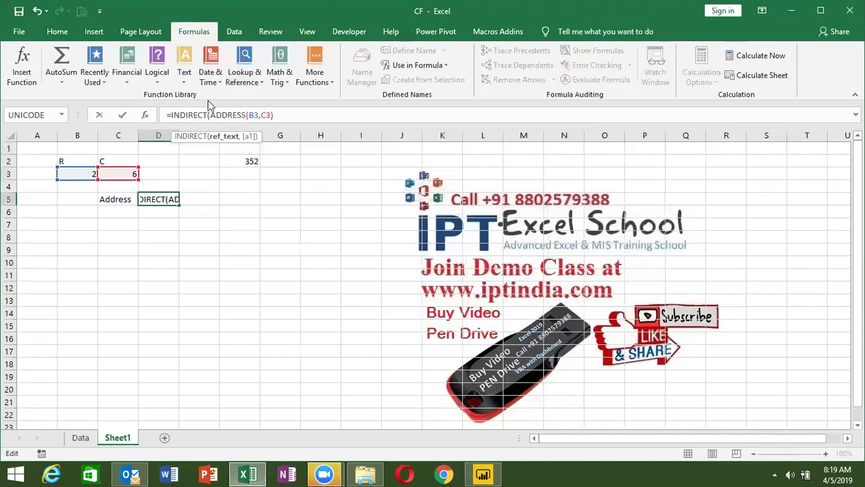
{"action": "type", "text": ")"}
{"action": "key", "text": "Return"}
{"action": "key", "text": "Up"}
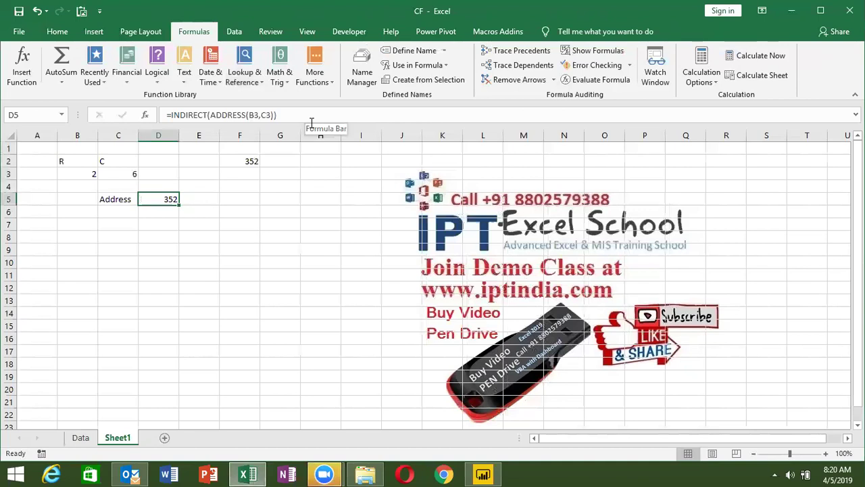
Review the row and column inputs in B3 and C3
{"action": "key", "text": "Up"}
{"action": "key", "text": "Up"}
{"action": "key", "text": "Left"}
{"action": "key", "text": "Left"}
{"action": "key", "text": "Right"}
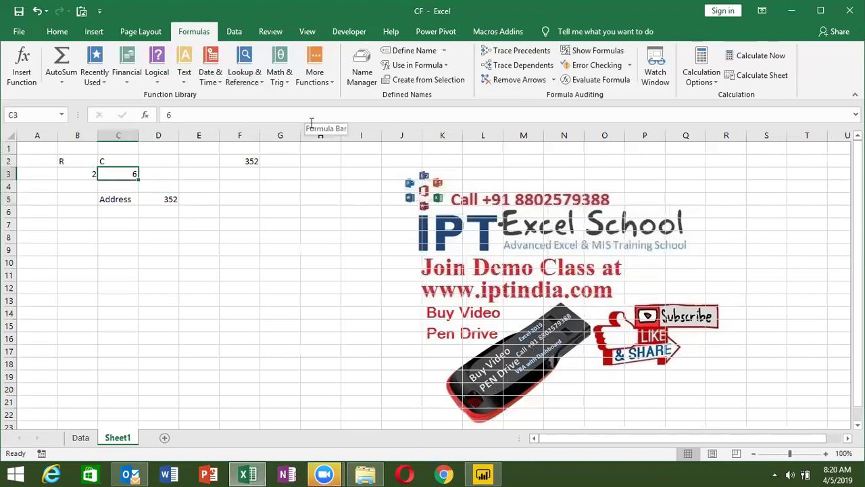
{"action": "key", "text": "Left"}
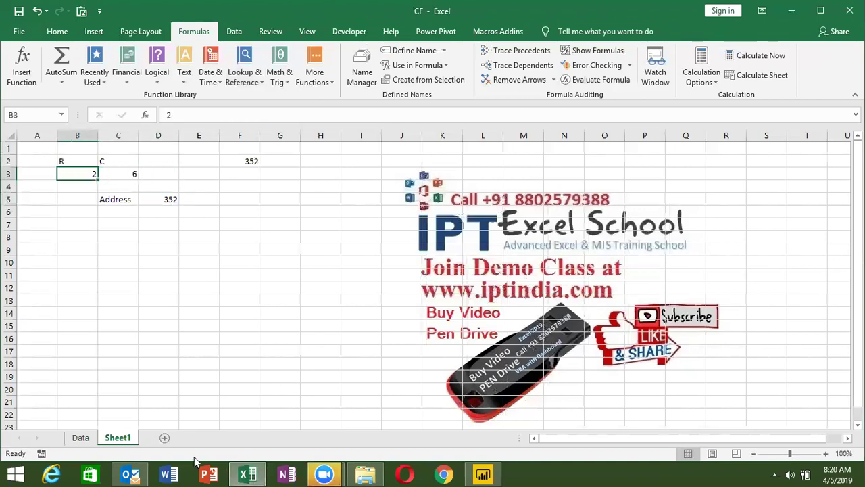
On a new sheet, enter a Name header and fill month headers Jan through Dec across B1:M1
{"action": "left_click", "coordinate": [165, 439]}
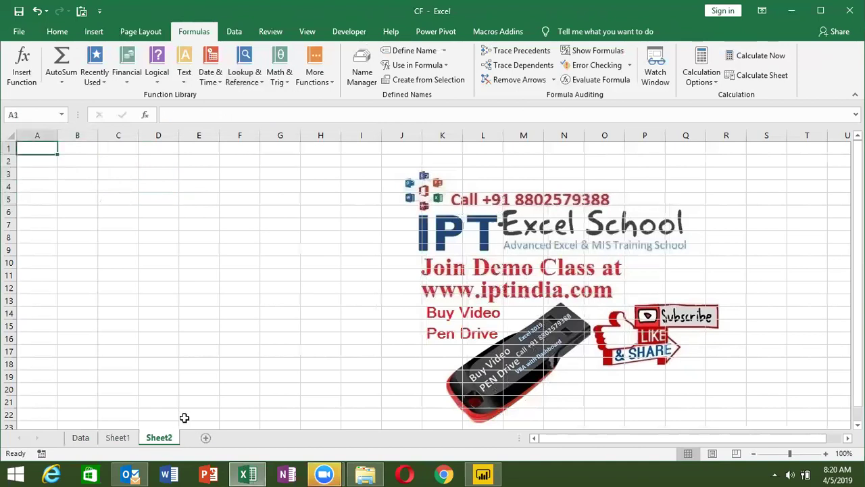
{"action": "type", "text": "Name"}
{"action": "key", "text": "Tab"}
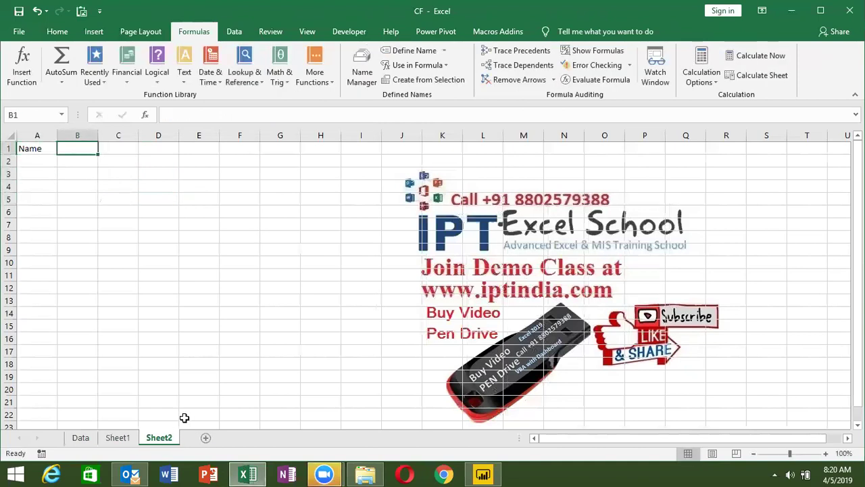
{"action": "type", "text": "Jan"}
{"action": "key", "text": "Return"}
{"action": "key", "text": "Up"}
{"action": "left_click_drag", "start_coordinate": [99, 155], "coordinate": [539, 147]}
Enter the first name in A2 and fill the name list down to A7
{"action": "left_click", "coordinate": [37, 153]}
{"action": "key", "text": "Down"}
{"action": "type", "text": "Puja"}
{"action": "key", "text": "Return"}
{"action": "key", "text": "Up"}
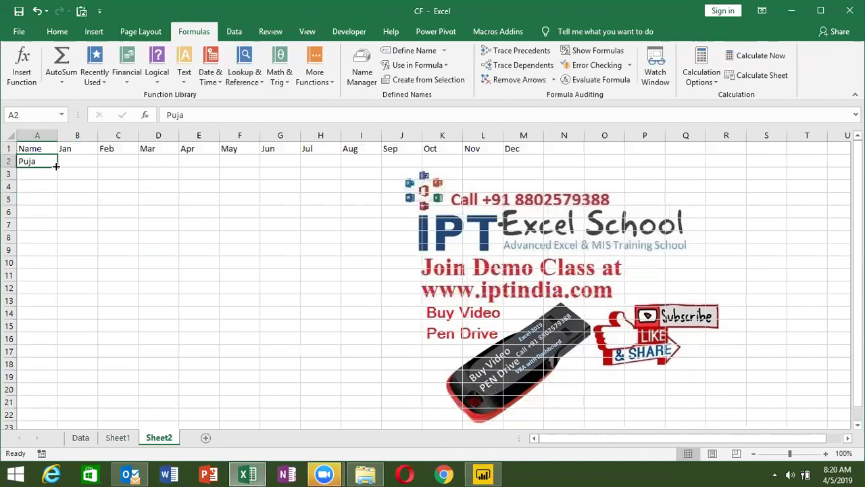
{"action": "left_click_drag", "start_coordinate": [56, 165], "coordinate": [58, 229]}
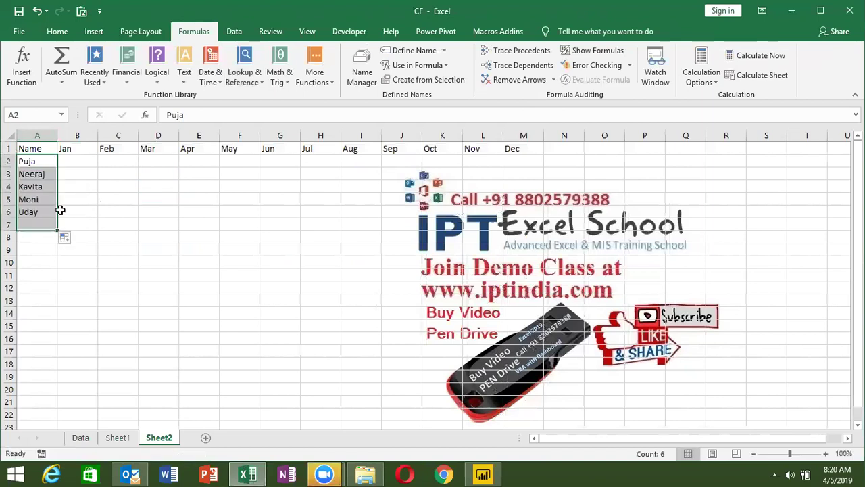
Enter a RANDBETWEEN marks formula in B2 and fill it across B2:M7
{"action": "left_click", "coordinate": [78, 164]}
{"action": "type", "text": "=r"}
{"action": "key", "text": "Down"}
{"action": "key", "text": "Down"}
{"action": "key", "text": "Tab"}
{"action": "type", "text": "10,99"}
{"action": "key", "text": "Return"}
{"action": "key", "text": "Up"}
{"action": "key", "text": "Up"}
{"action": "key", "text": "ctrl+Right"}
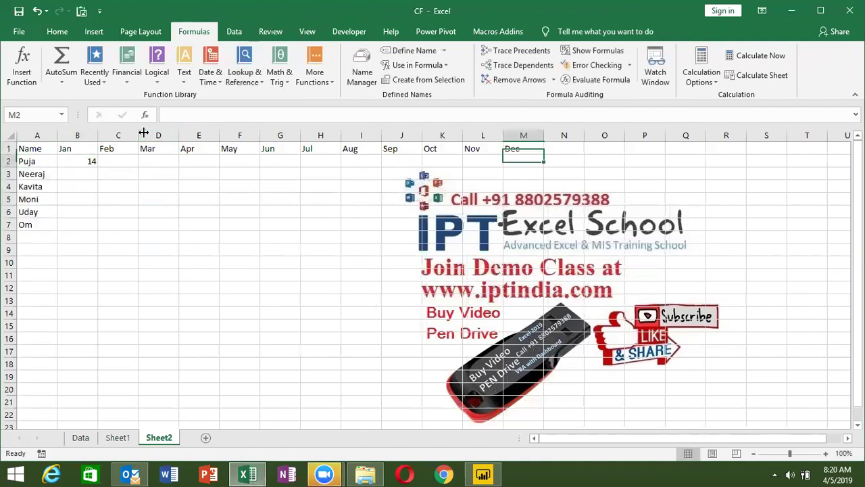
{"action": "key", "text": "Down"}
{"action": "key", "text": "ctrl+shift+Left"}
{"action": "key", "text": "ctrl+r"}
{"action": "key", "text": "shift+Down"}
{"action": "key", "text": "shift+Down"}
{"action": "key", "text": "shift+Down"}
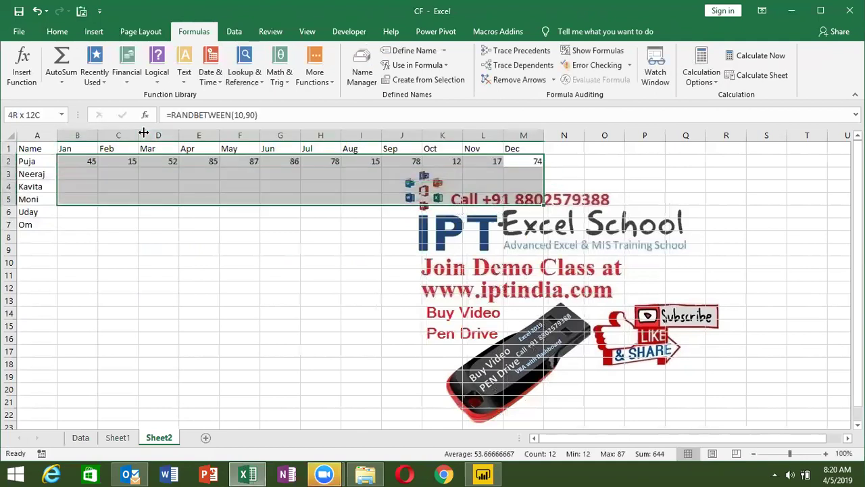
{"action": "key", "text": "shift+Down"}
{"action": "key", "text": "shift+Down"}
{"action": "key", "text": "ctrl+d"}
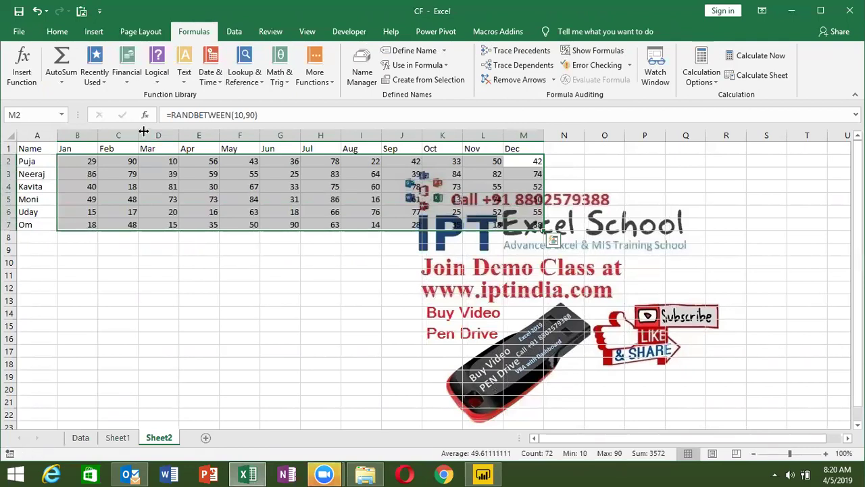
Select the marks block B2:M7 and copy it
{"action": "key", "text": "shift+BackSpace"}
{"action": "key", "text": "Home"}
{"action": "key", "text": "Right"}
{"action": "key", "text": "ctrl+shift+Right"}
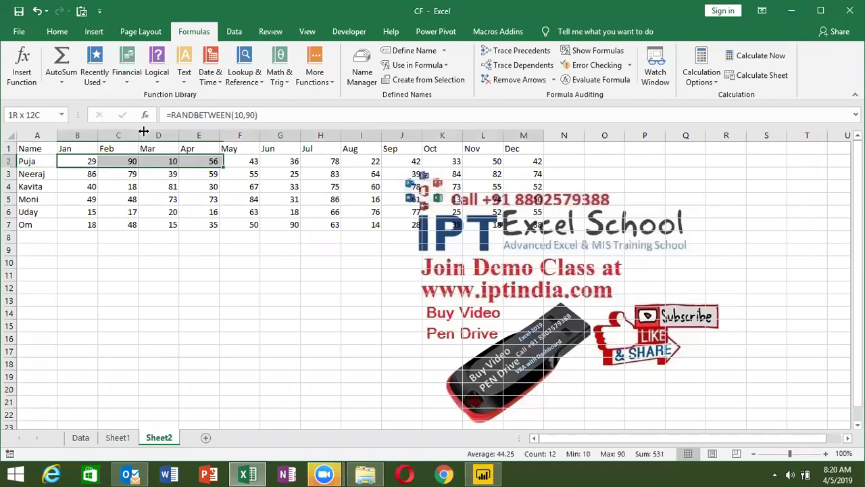
{"action": "key", "text": "ctrl+shift+Down"}
{"action": "key", "text": "ctrl+c"}
Paste the copied marks back as values so they stop changing
{"action": "left_click", "coordinate": [54, 32]}
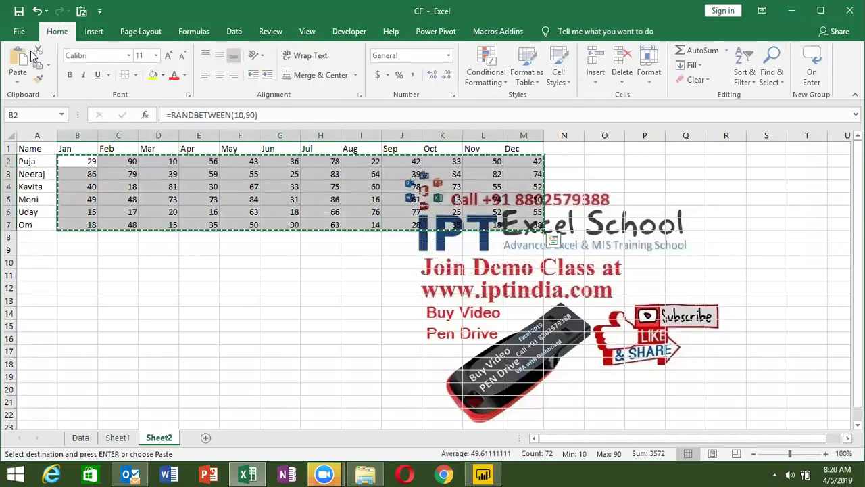
{"action": "left_click", "coordinate": [19, 81]}
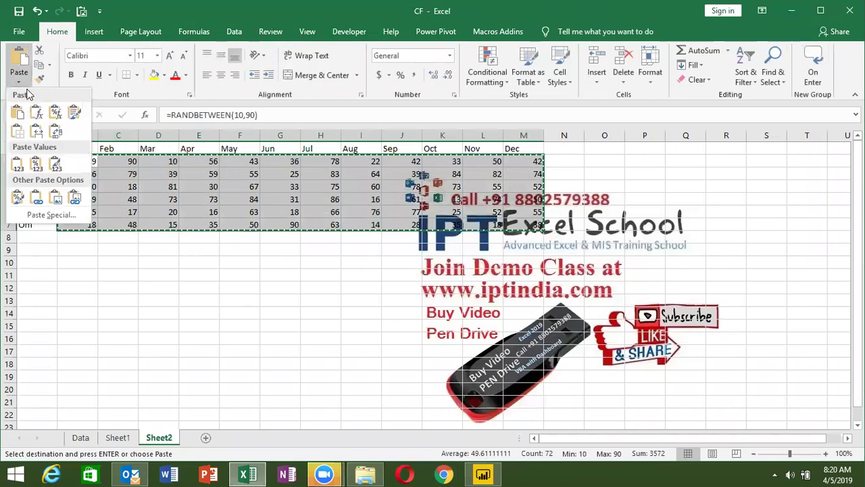
{"action": "left_click", "coordinate": [17, 164]}
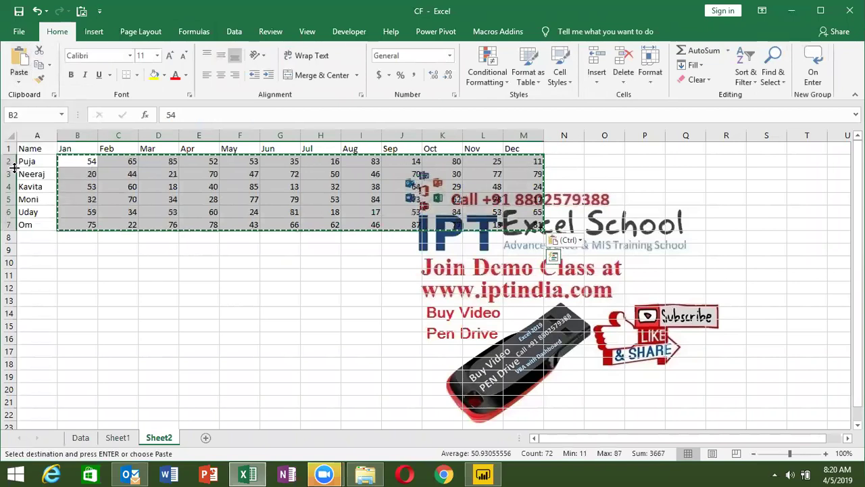
{"action": "key", "text": "Escape"}
Enter Name, Q and 1 in A10:C10, and the first name in A11
{"action": "key", "text": "Down"}
{"action": "key", "text": "Down"}
{"action": "key", "text": "Down"}
{"action": "key", "text": "Down"}
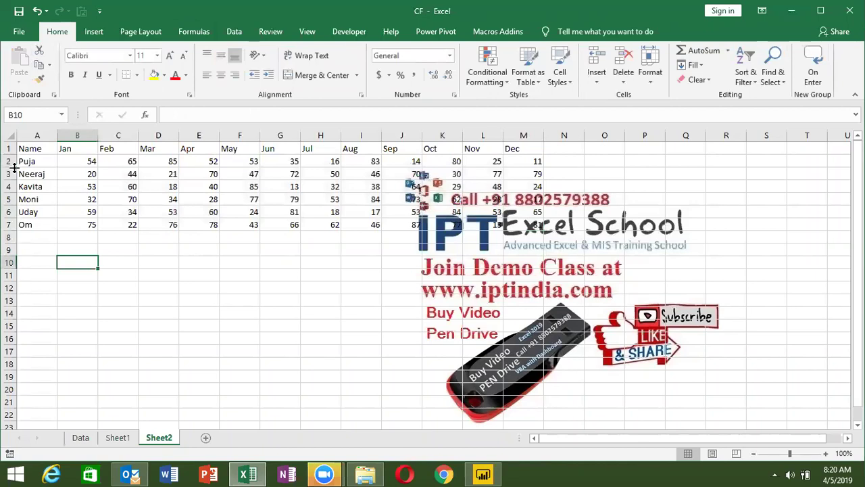
{"action": "key", "text": "Left"}
{"action": "type", "text": "N"}
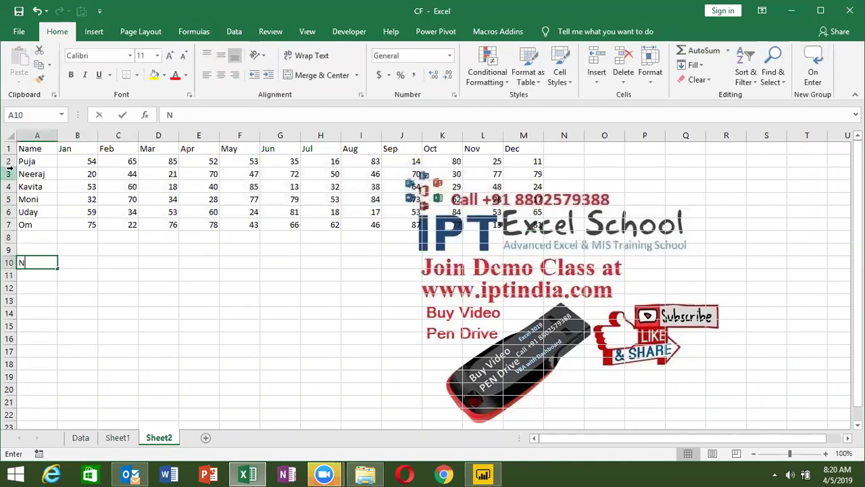
{"action": "type", "text": "ame"}
{"action": "key", "text": "Tab"}
{"action": "type", "text": "Q"}
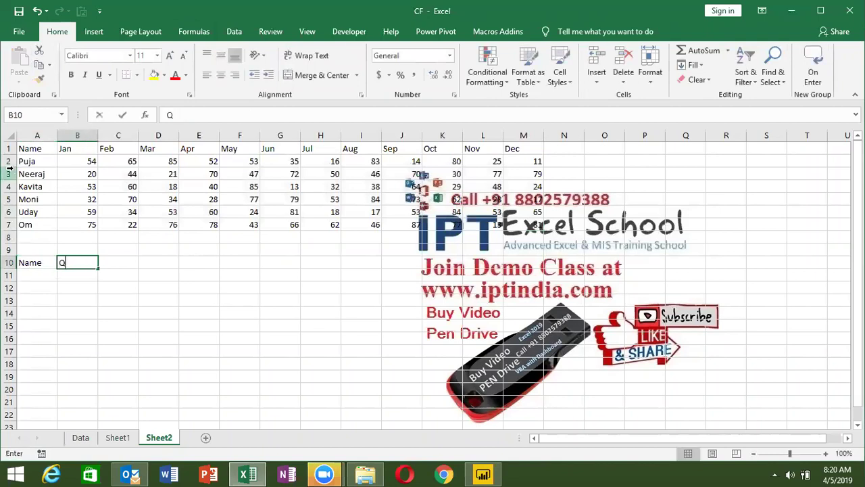
{"action": "key", "text": "Down"}
{"action": "key", "text": "Up"}
{"action": "key", "text": "Right"}
{"action": "type", "text": "1"}
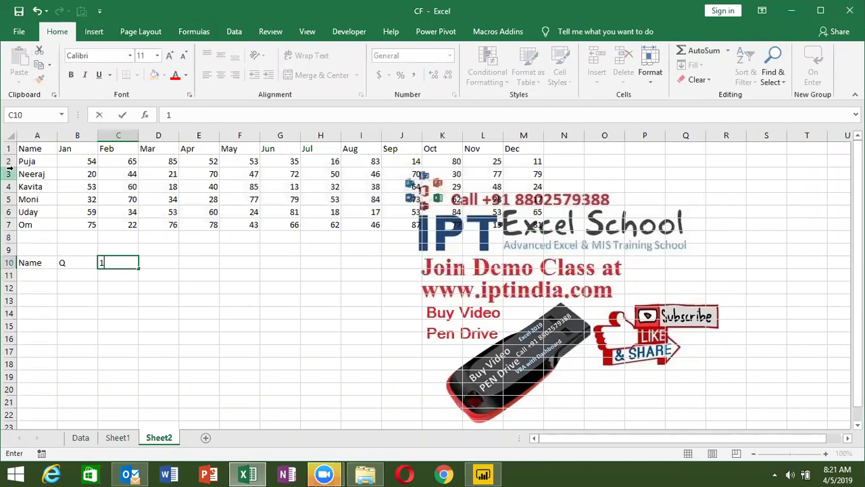
{"action": "key", "text": "Return"}
{"action": "key", "text": "Left"}
{"action": "key", "text": "Left"}
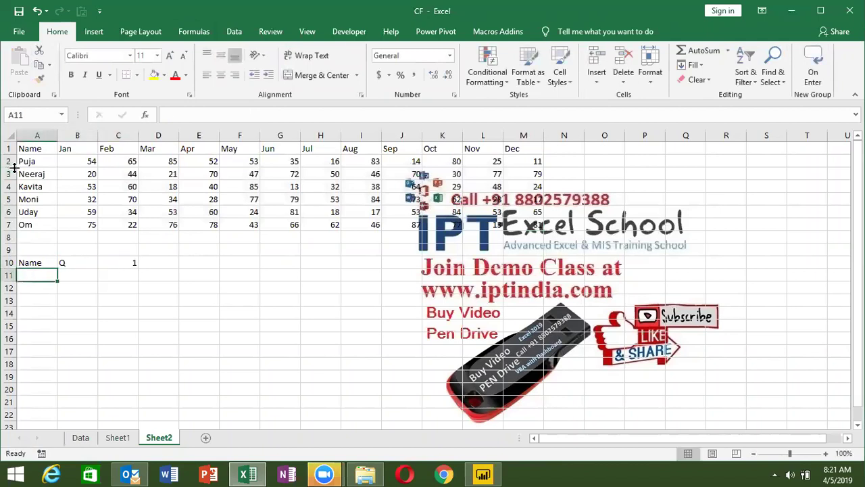
{"action": "type", "text": "Puja"}
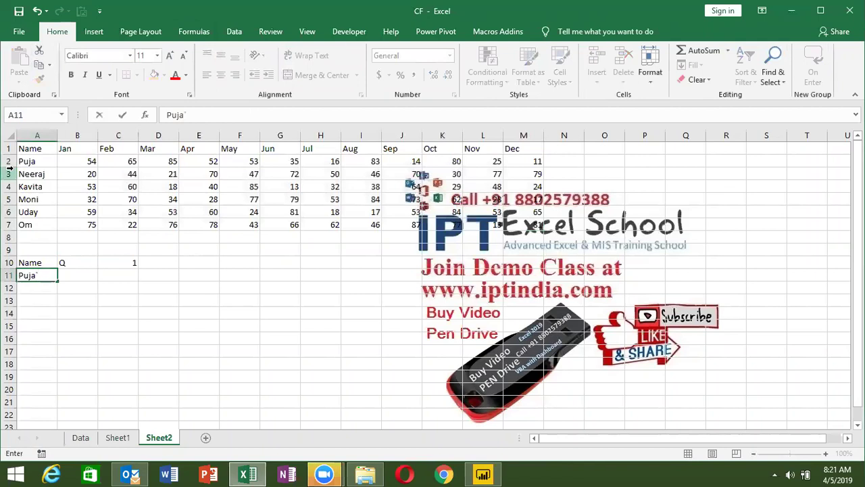
{"action": "key", "text": "Tab"}
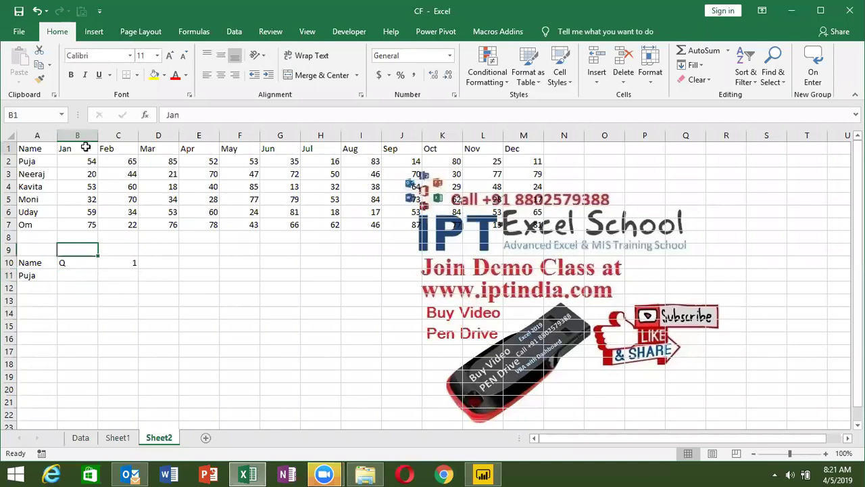
Select the Jan–Mar headers and the quarter number in C10, then move to D10
{"action": "left_click_drag", "start_coordinate": [78, 148], "coordinate": [153, 148]}
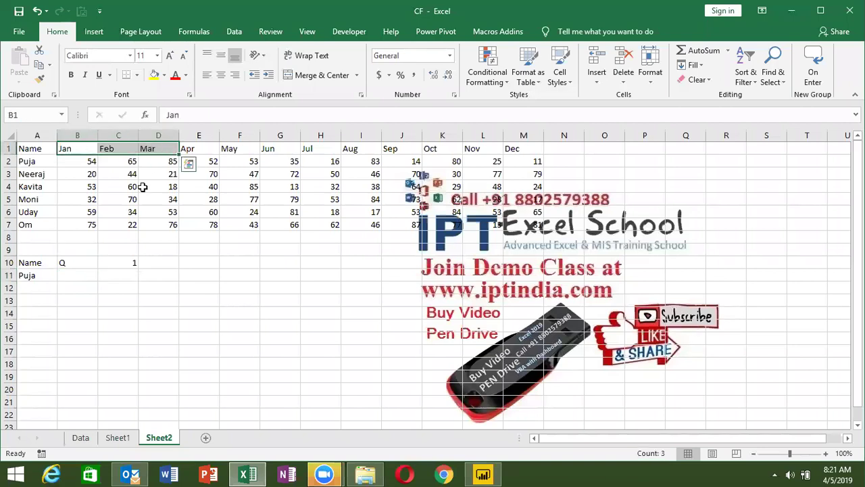
{"action": "left_click", "coordinate": [122, 265]}
{"action": "left_click", "coordinate": [151, 262]}
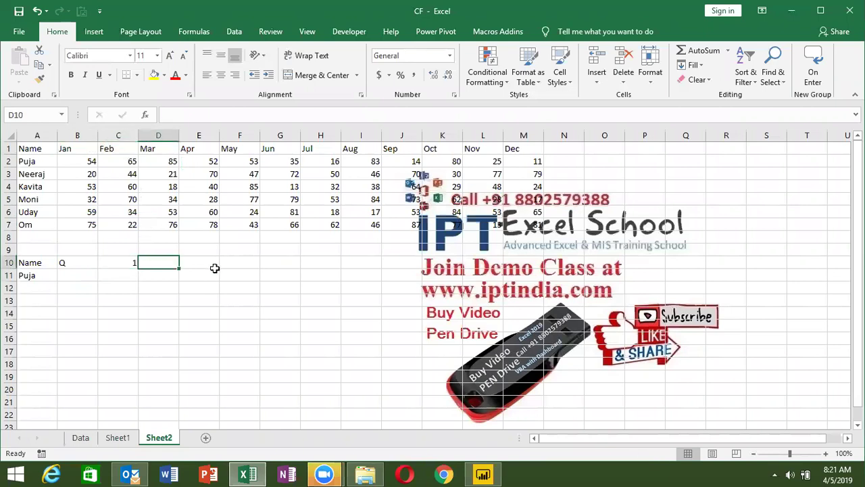
Enter =CHOOSE(C10,"JAN","Apr","JUL","Oct") in D10, returning JAN for quarter 1
{"action": "type", "text": "=c"}
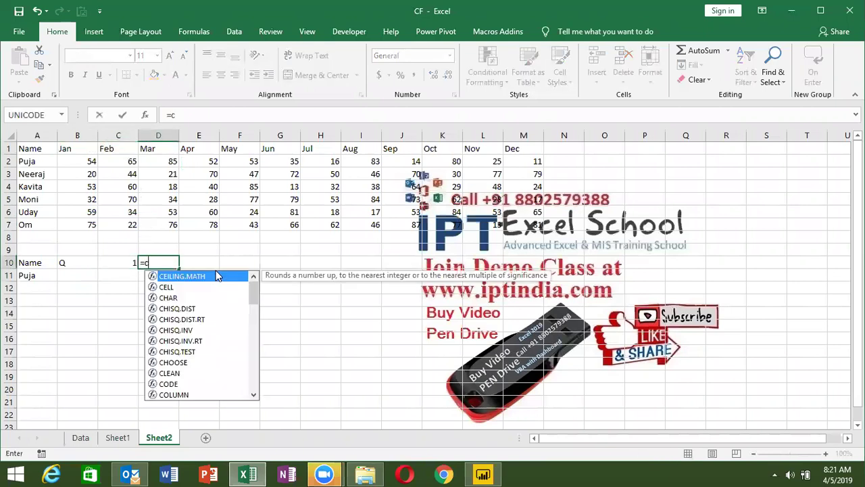
{"action": "type", "text": "h"}
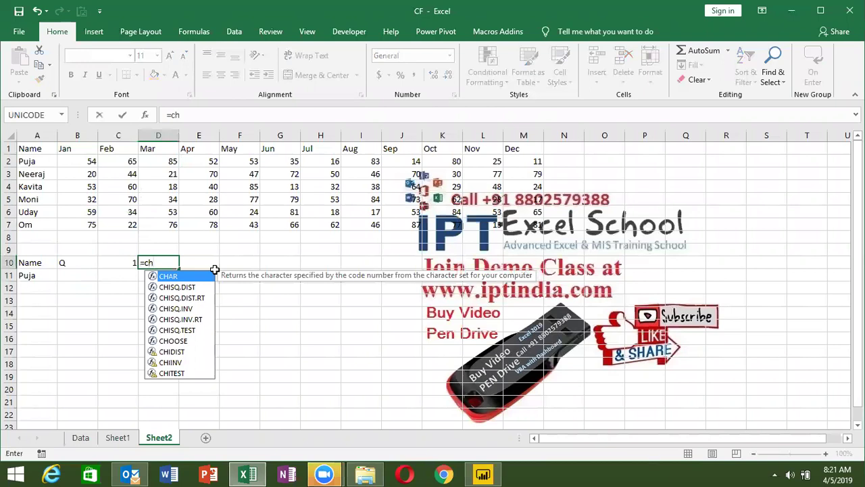
{"action": "type", "text": "o"}
{"action": "key", "text": "Tab"}
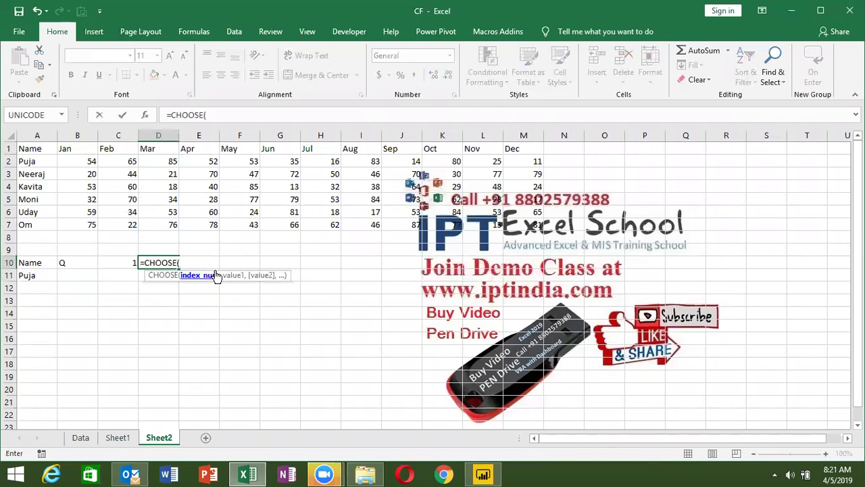
{"action": "key", "text": "Left"}
{"action": "type", "text": ","}
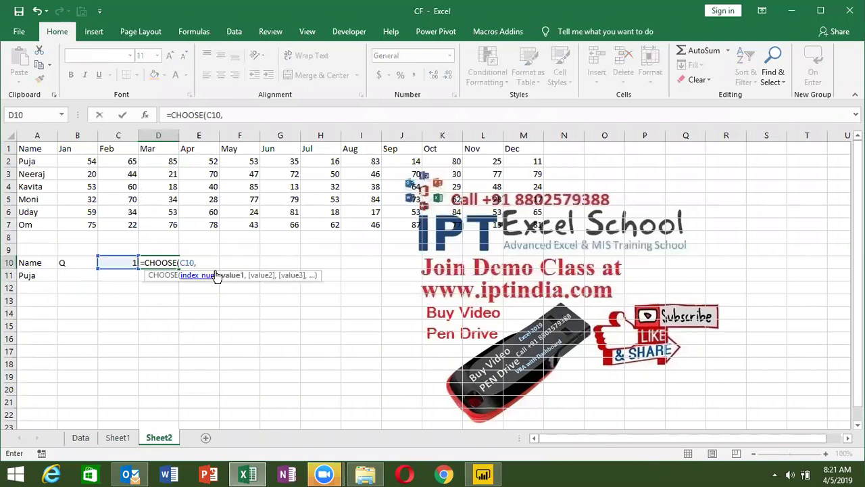
{"action": "type", "text": "\"A"}
{"action": "key", "text": "BackSpace"}
{"action": "type", "text": "AN"}
{"action": "type", "text": "\",\"Apr\",\""}
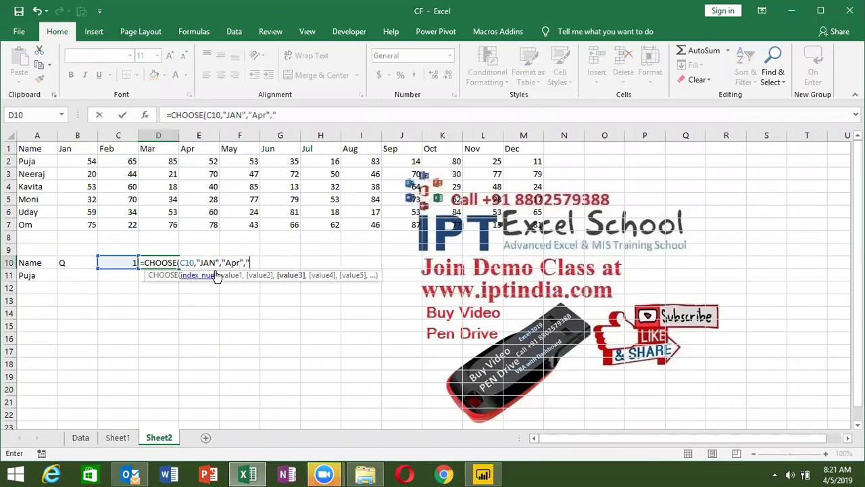
{"action": "type", "text": "JUL\""}
{"action": "type", "text": ","}
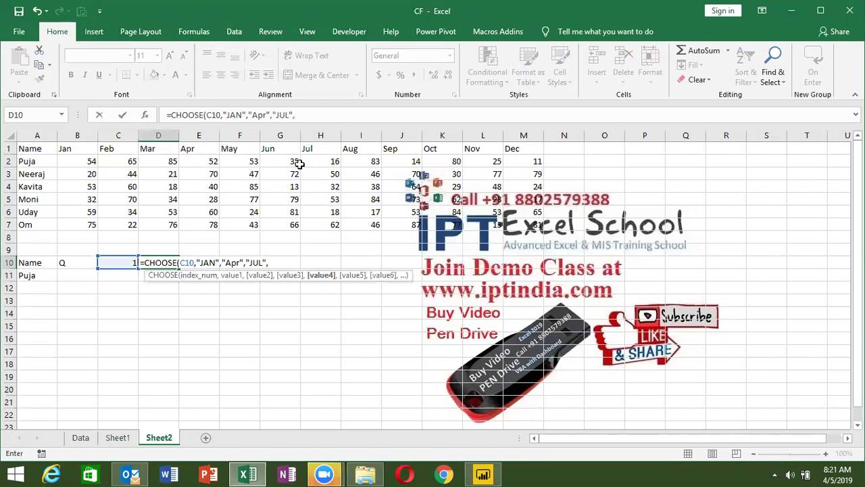
{"action": "type", "text": "\"O"}
{"action": "type", "text": "ct\""}
{"action": "type", "text": ")"}
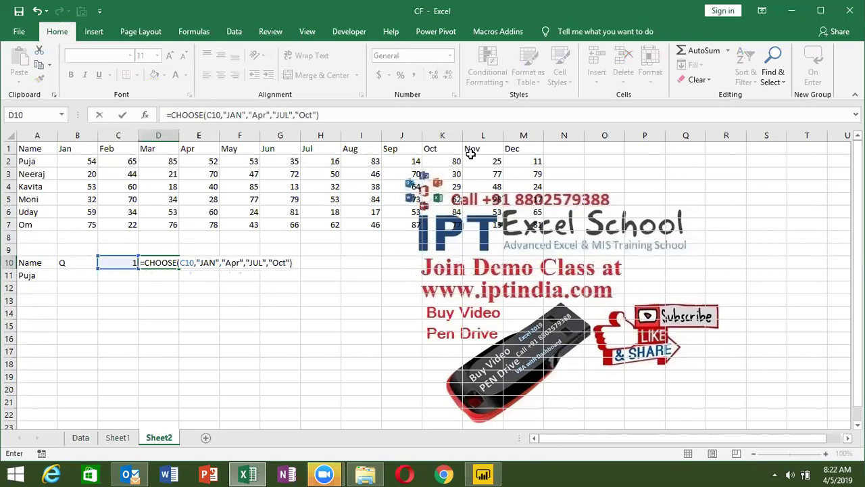
{"action": "key", "text": "ctrl+Return"}
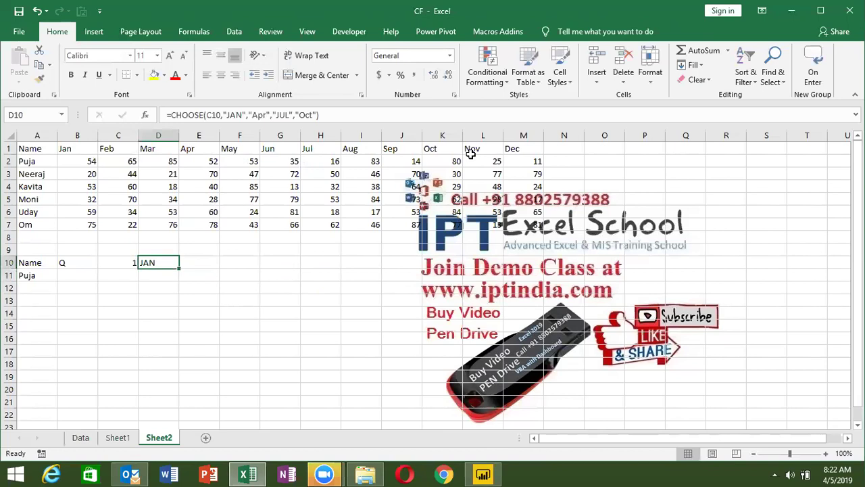
{"action": "key", "text": "Right"}
{"action": "type", "text": "=if"}
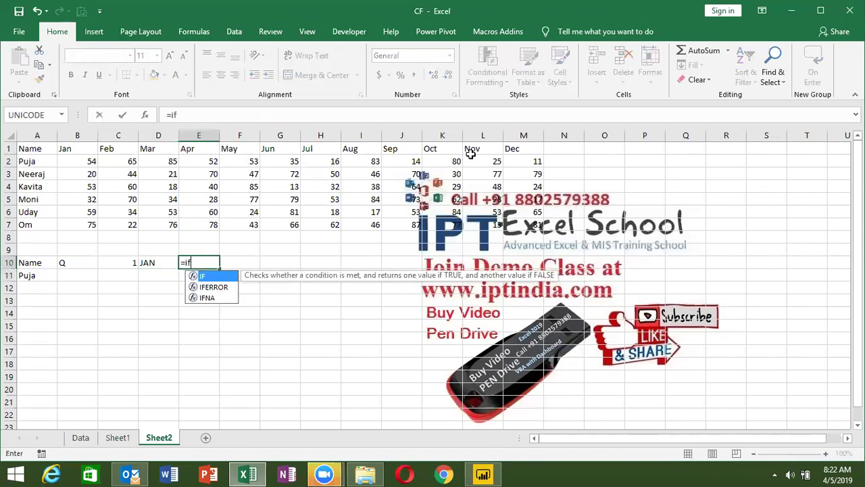
{"action": "type", "text": "("}
{"action": "key", "text": "Left"}
{"action": "key", "text": "Left"}
{"action": "type", "text": "=1,"}
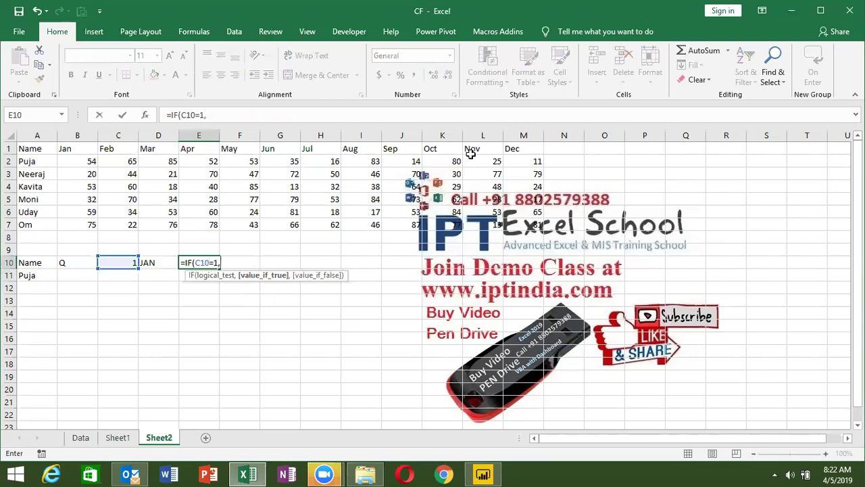
{"action": "key", "text": "Escape"}
{"action": "key", "text": "Left"}
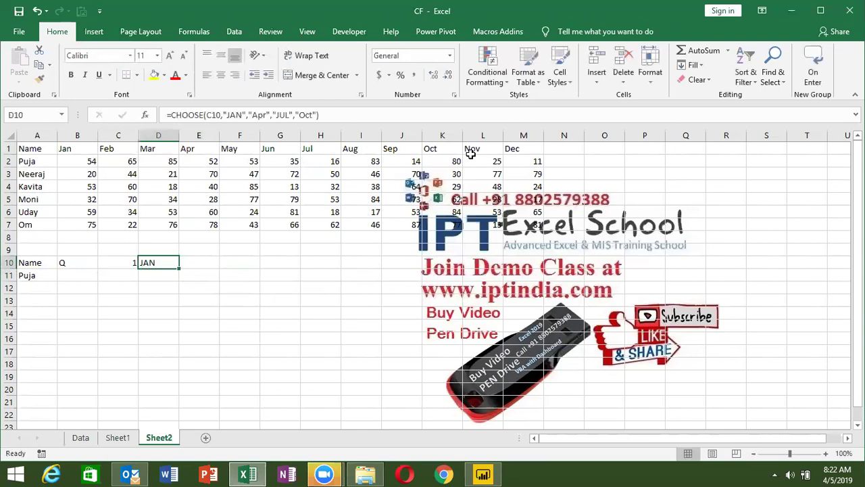
{"action": "double_click", "coordinate": [150, 263]}
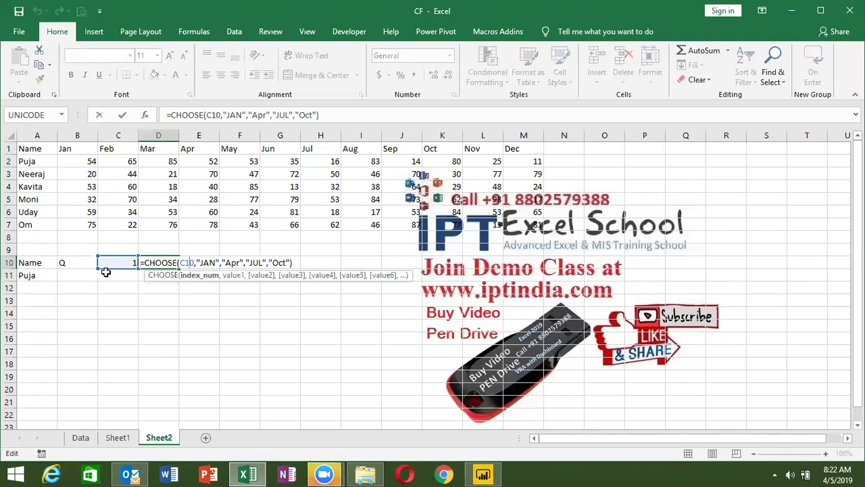
{"action": "key", "text": "Right"}
{"action": "key", "text": "Right"}
{"action": "key", "text": "Right"}
{"action": "left_click", "coordinate": [226, 263]}
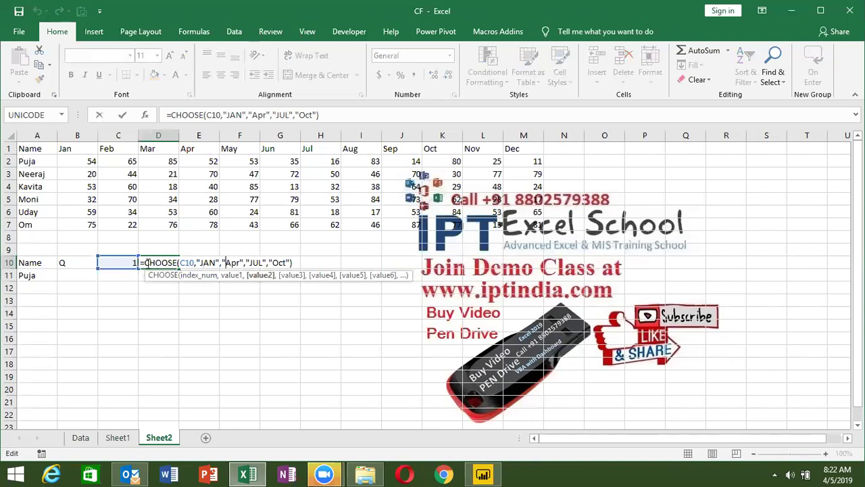
{"action": "left_click", "coordinate": [246, 263]}
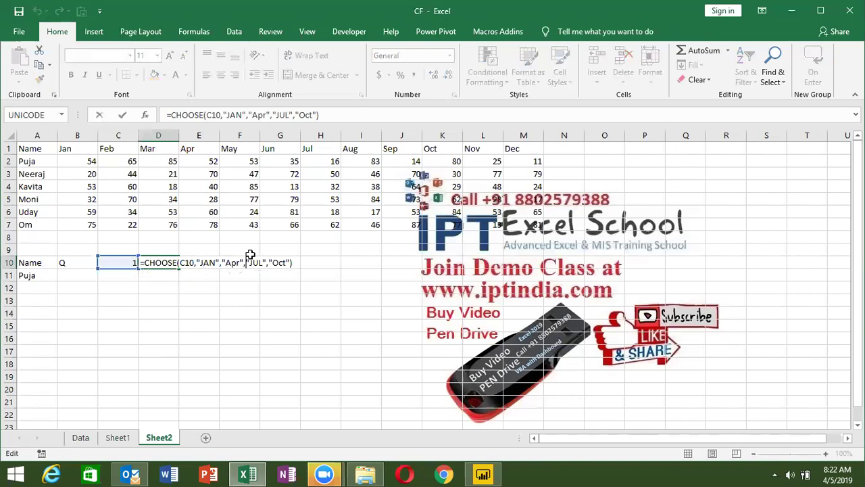
{"action": "key", "text": "Return"}
{"action": "key", "text": "Up"}
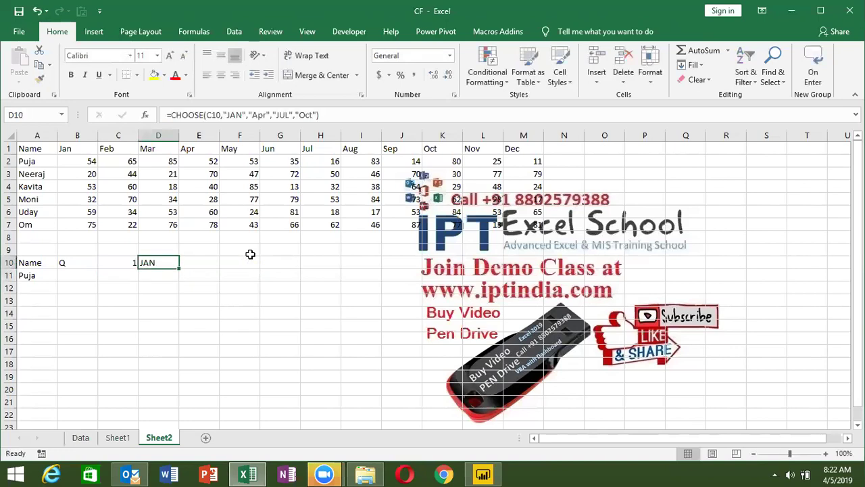
{"action": "key", "text": "Left"}
{"action": "key", "text": "Left"}
Enter =MATCH(A11,A1:A7,0) in B11, which returns 2 for the first name
{"action": "key", "text": "Down"}
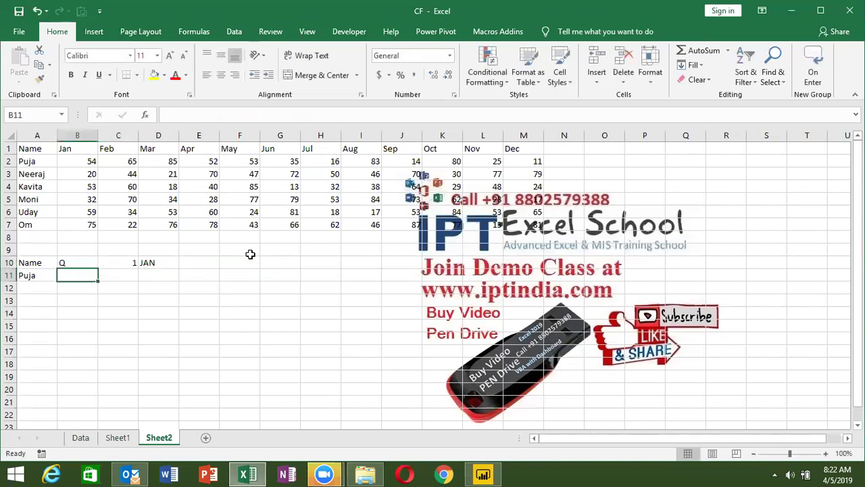
{"action": "type", "text": "=mat"}
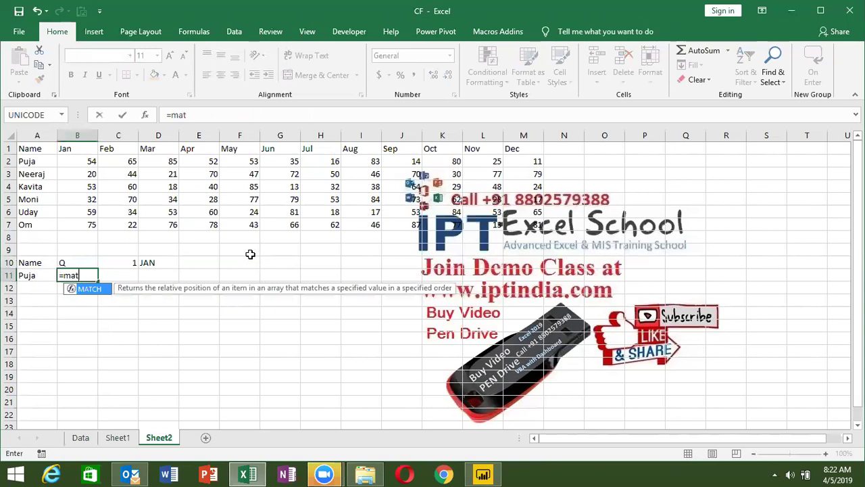
{"action": "key", "text": "Tab"}
{"action": "key", "text": "Left"}
{"action": "type", "text": ","}
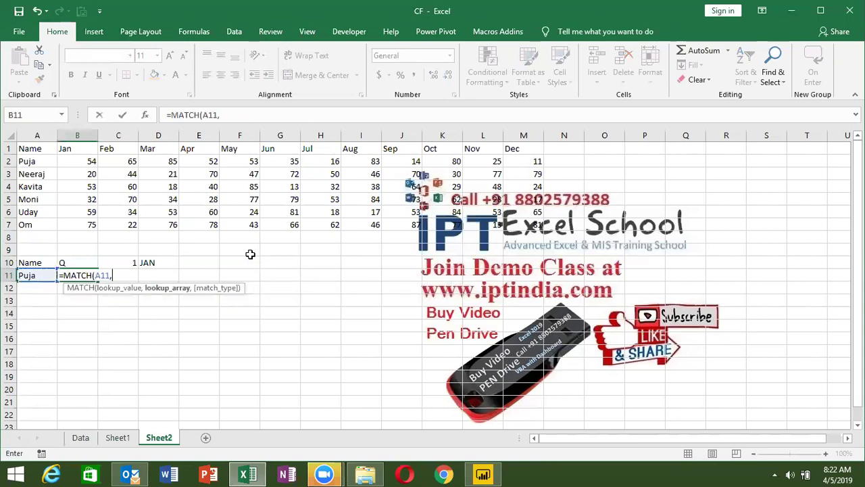
{"action": "key", "text": "Up"}
{"action": "key", "text": "Up"}
{"action": "key", "text": "Left"}
{"action": "key", "text": "Up"}
{"action": "key", "text": "Up"}
{"action": "key", "text": "ctrl+shift+Up"}
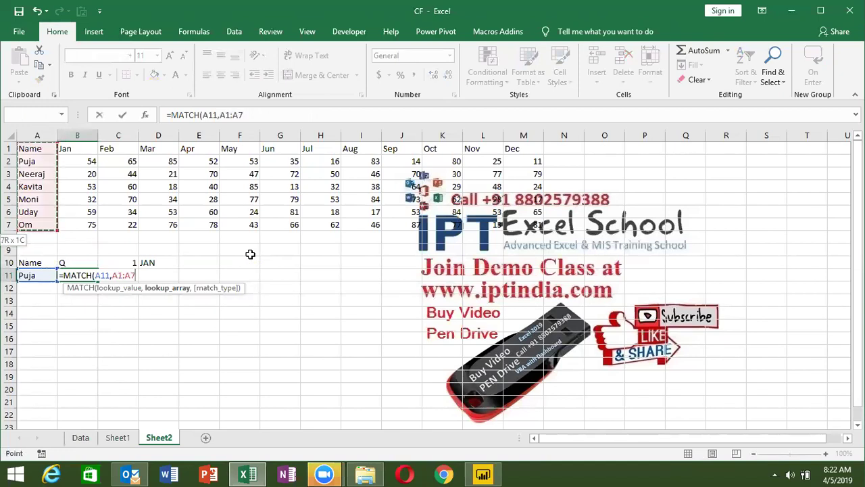
{"action": "type", "text": ","}
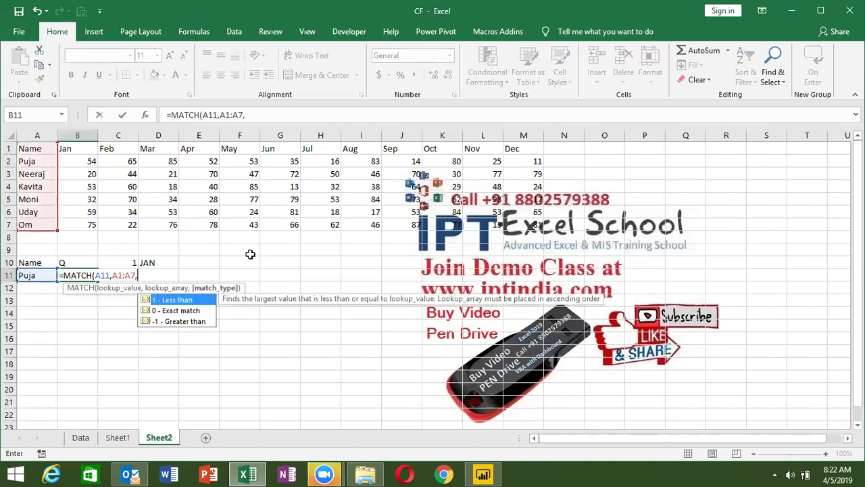
{"action": "type", "text": "0"}
{"action": "type", "text": ")"}
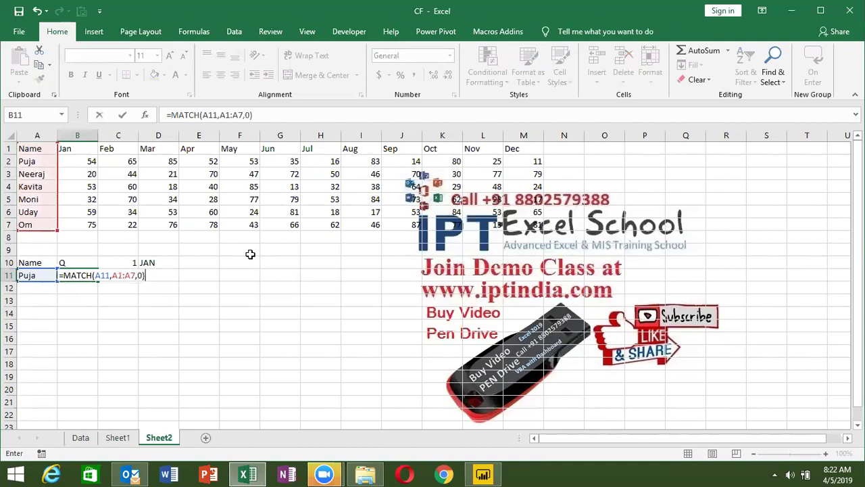
{"action": "key", "text": "Return"}
{"action": "key", "text": "Up"}
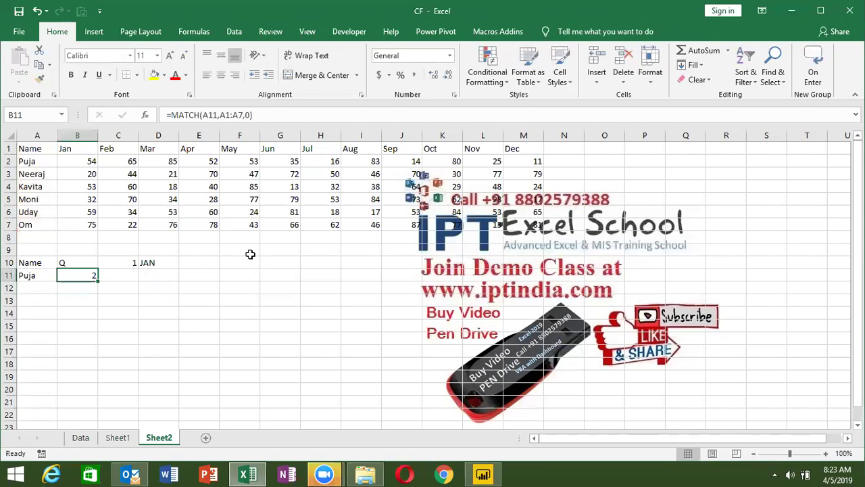
Enter =MATCH(D10,1:1,0) in C11 to find the month's column within row 1
{"action": "left_click", "coordinate": [47, 161]}
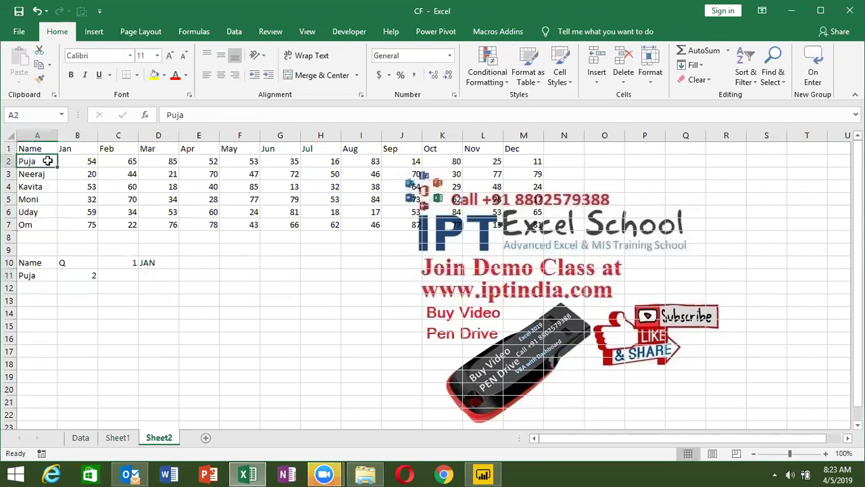
{"action": "key", "text": "Right"}
{"action": "key", "text": "Right"}
{"action": "key", "text": "Down"}
{"action": "key", "text": "Down"}
{"action": "key", "text": "Down"}
{"action": "key", "text": "Down"}
{"action": "key", "text": "Down"}
{"action": "key", "text": "Down"}
{"action": "key", "text": "Down"}
{"action": "key", "text": "Down"}
{"action": "type", "text": "=matc"}
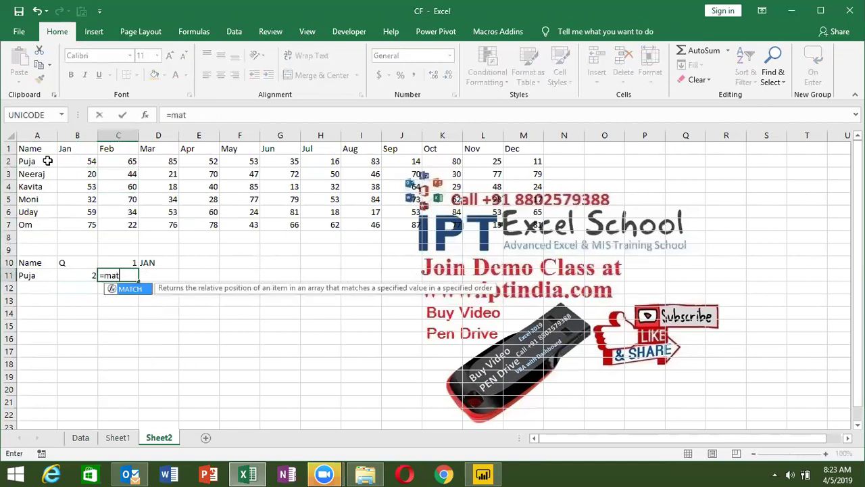
{"action": "key", "text": "Tab"}
{"action": "key", "text": "Right"}
{"action": "key", "text": "Up"}
{"action": "type", "text": ","}
{"action": "key", "text": "Up"}
{"action": "key", "text": "Up"}
{"action": "key", "text": "Up"}
{"action": "key", "text": "Up"}
{"action": "key", "text": "Up"}
{"action": "key", "text": "shift+space"}
{"action": "type", "text": ","}
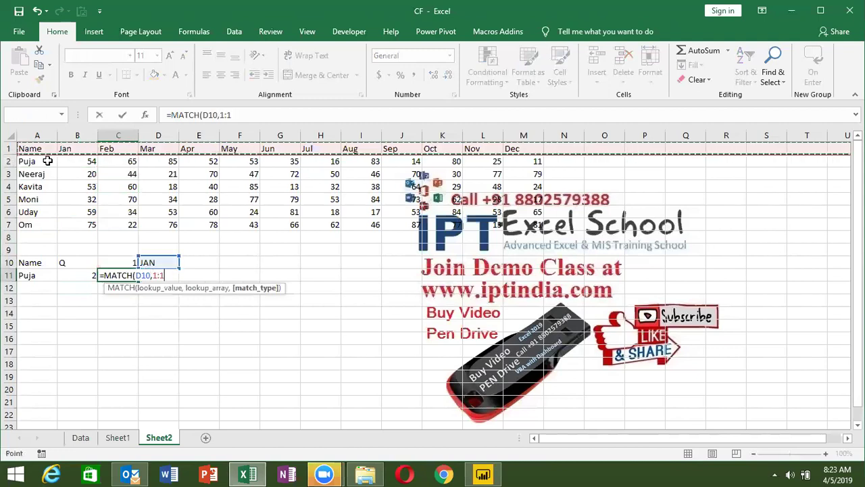
{"action": "type", "text": "0"}
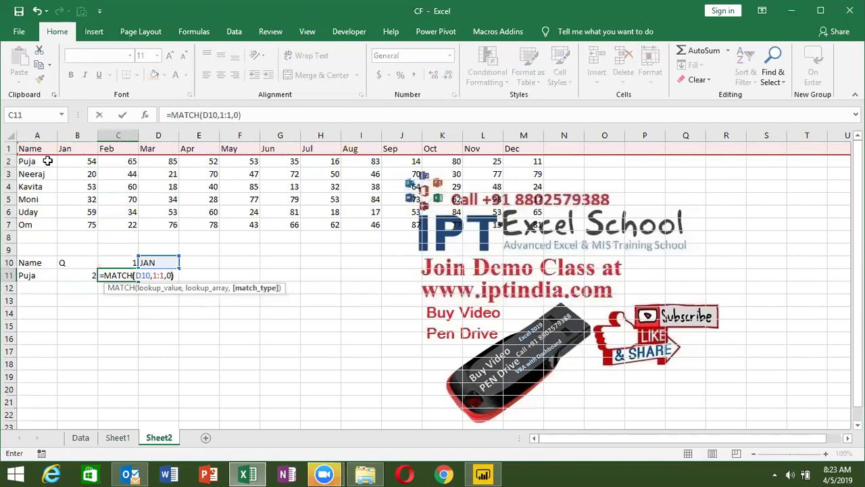
{"action": "type", "text": ")"}
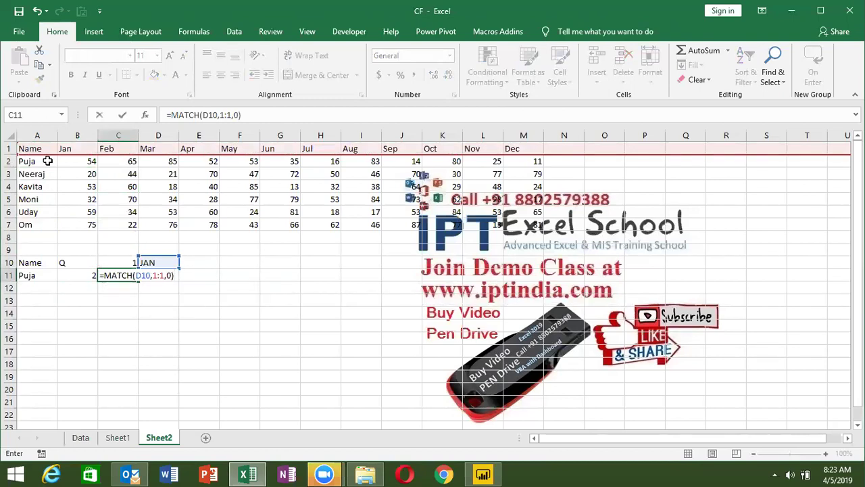
{"action": "key", "text": "Return"}
{"action": "key", "text": "Up"}
Test quarters 2 and then 3 in C10, so D10 shows JUL and C11 returns 8
{"action": "key", "text": "Up"}
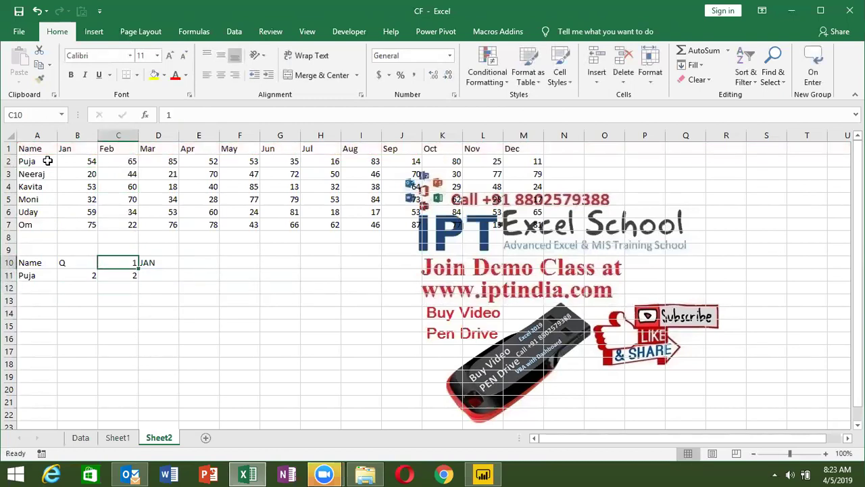
{"action": "type", "text": "2"}
{"action": "key", "text": "Return"}
{"action": "key", "text": "Up"}
{"action": "key", "text": "Down"}
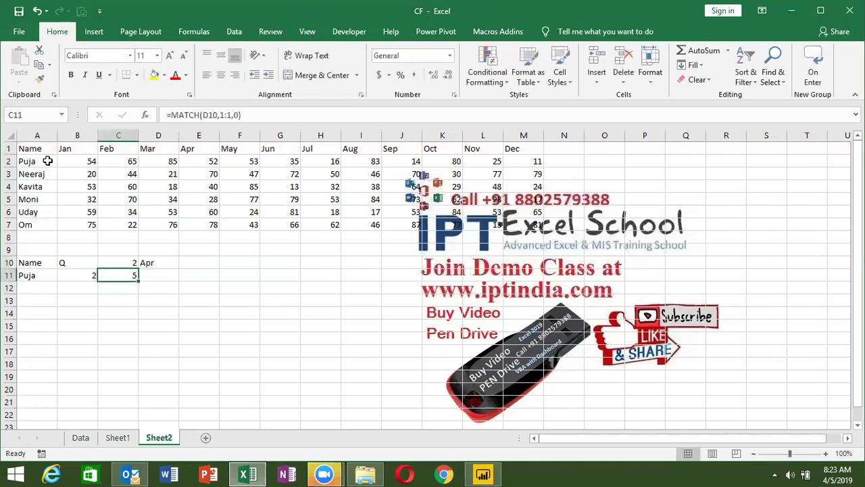
{"action": "key", "text": "Up"}
{"action": "type", "text": "3"}
{"action": "key", "text": "Return"}
{"action": "key", "text": "Up"}
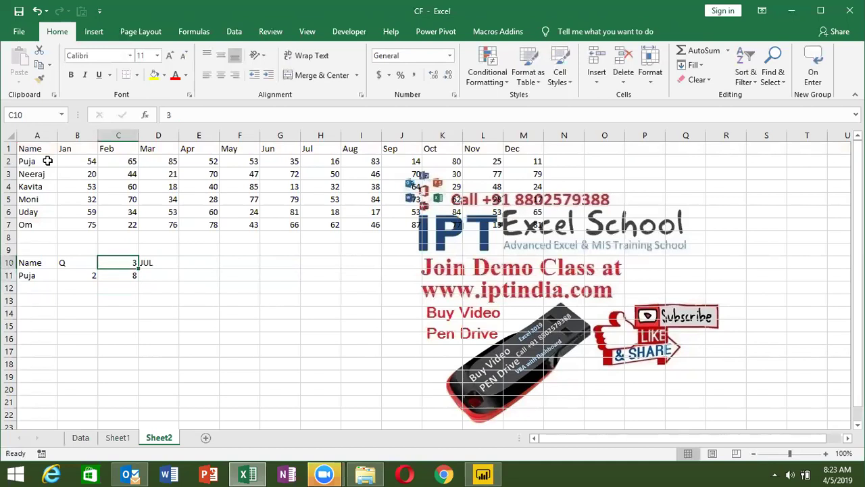
{"action": "key", "text": "Down"}
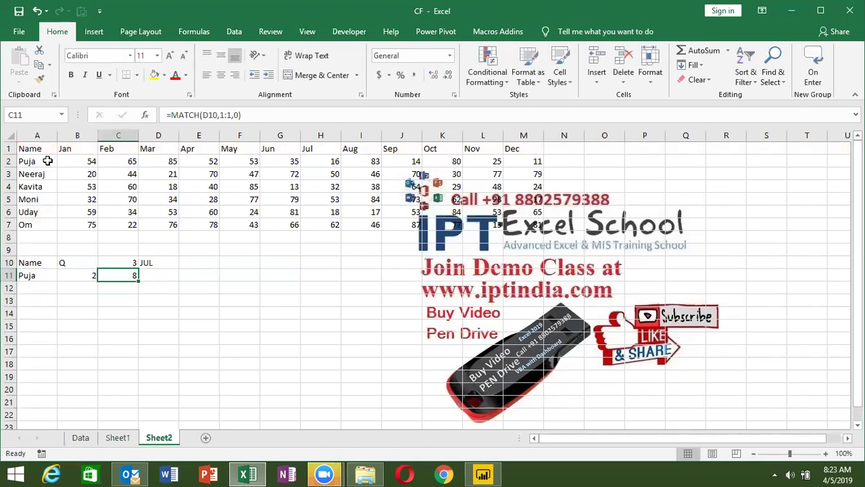
Review the row 11 results and reset the quarter in C10 to 1
{"action": "key", "text": "Left"}
{"action": "key", "text": "Right"}
{"action": "key", "text": "Left"}
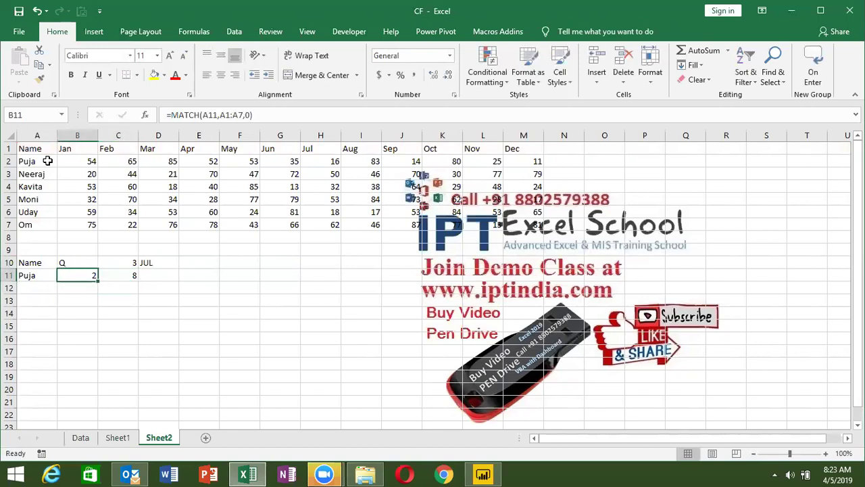
{"action": "key", "text": "Left"}
{"action": "key", "text": "Right"}
{"action": "key", "text": "Left"}
{"action": "key", "text": "Down"}
{"action": "key", "text": "Right"}
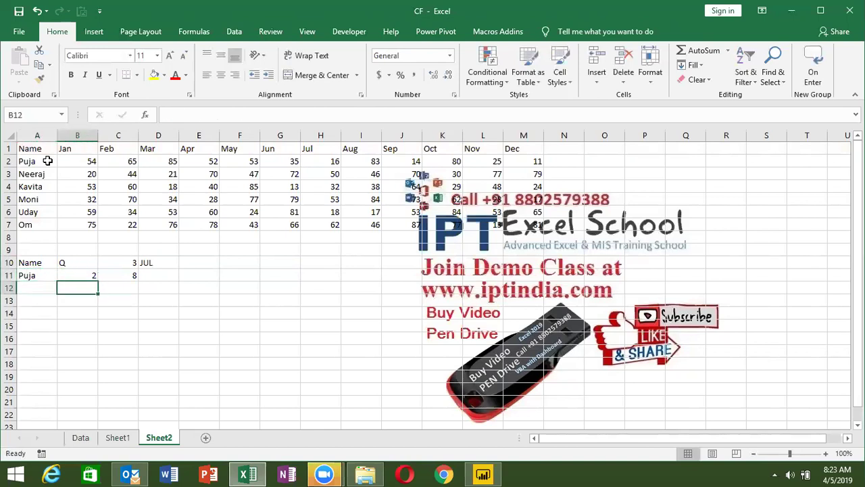
{"action": "key", "text": "Up"}
{"action": "key", "text": "Right"}
{"action": "key", "text": "Up"}
{"action": "type", "text": "1"}
{"action": "key", "text": "Return"}
{"action": "key", "text": "Left"}
Enter =ADDRESS(B11,C11) in D11 to return the start address $B$2
{"action": "key", "text": "Right"}
{"action": "key", "text": "Right"}
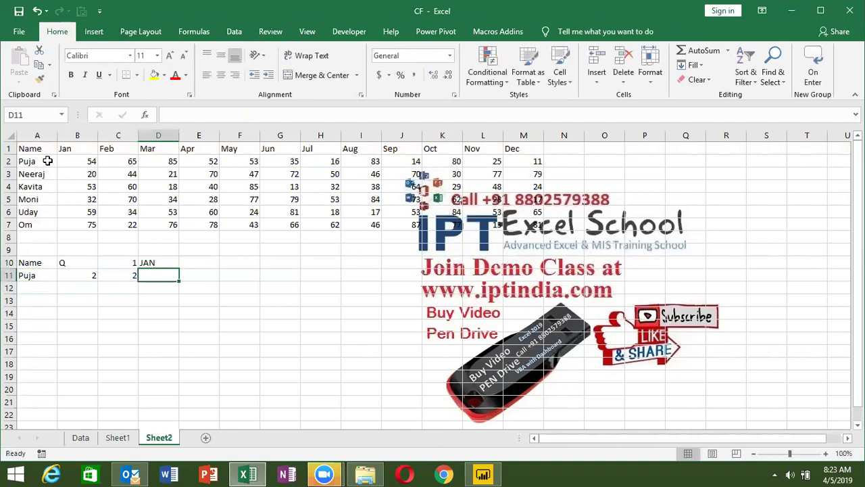
{"action": "type", "text": "=address("}
{"action": "key", "text": "Left"}
{"action": "key", "text": "Left"}
{"action": "type", "text": ","}
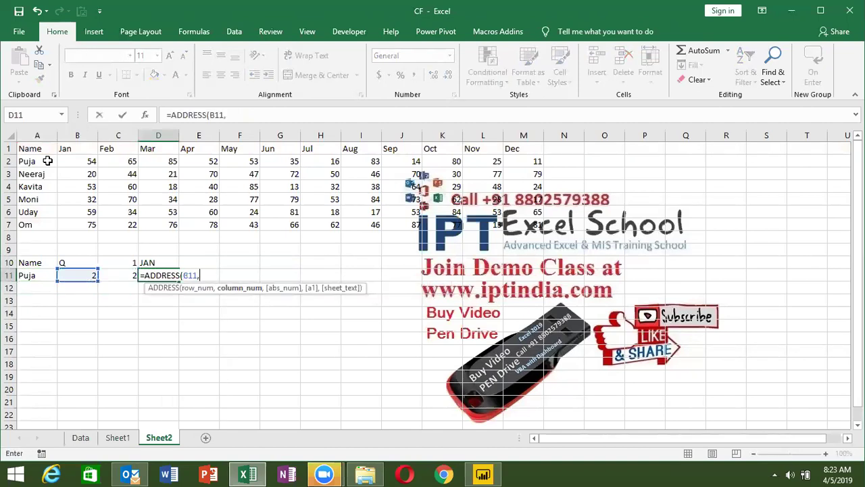
{"action": "key", "text": "Left"}
{"action": "type", "text": ")"}
{"action": "key", "text": "Return"}
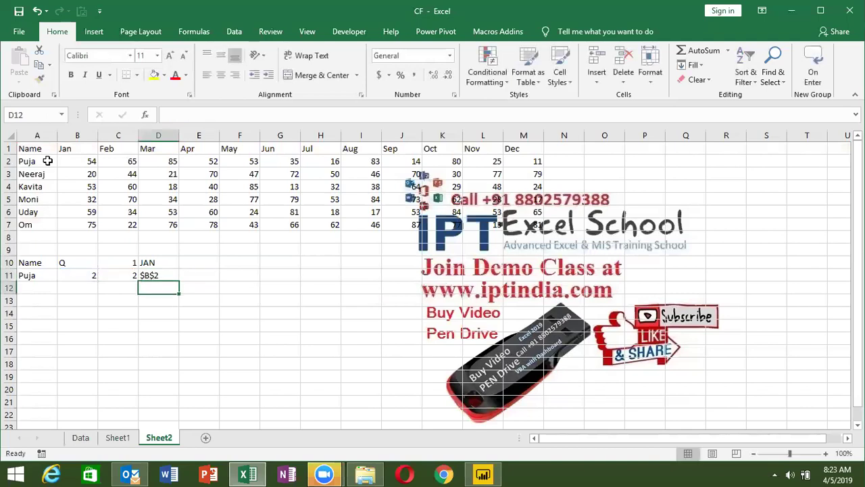
Enter =ADDRESS(B11,C11+2) in E11 for end address $D$2, then select B2:D2 to compare
{"action": "key", "text": "Up"}
{"action": "key", "text": "Right"}
{"action": "type", "text": "="}
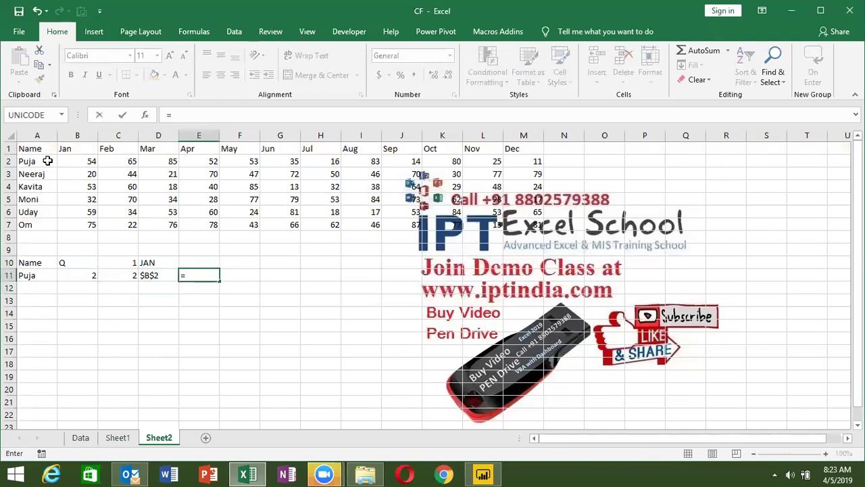
{"action": "type", "text": "add"}
{"action": "key", "text": "Tab"}
{"action": "key", "text": "Left"}
{"action": "key", "text": "Left"}
{"action": "key", "text": "Left"}
{"action": "type", "text": "M"}
{"action": "key", "text": "BackSpace"}
{"action": "type", "text": ","}
{"action": "key", "text": "Left"}
{"action": "key", "text": "Left"}
{"action": "type", "text": "+2"}
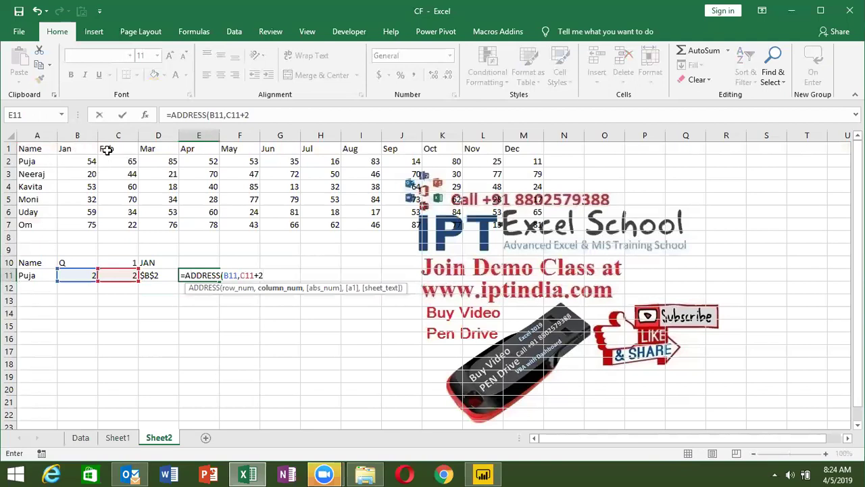
{"action": "key", "text": "Return"}
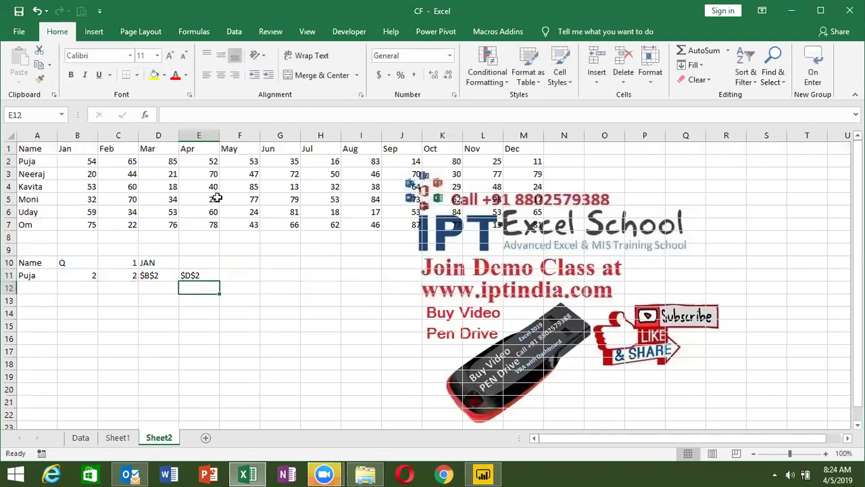
{"action": "left_click", "coordinate": [167, 266]}
{"action": "left_click_drag", "start_coordinate": [88, 163], "coordinate": [169, 164]}
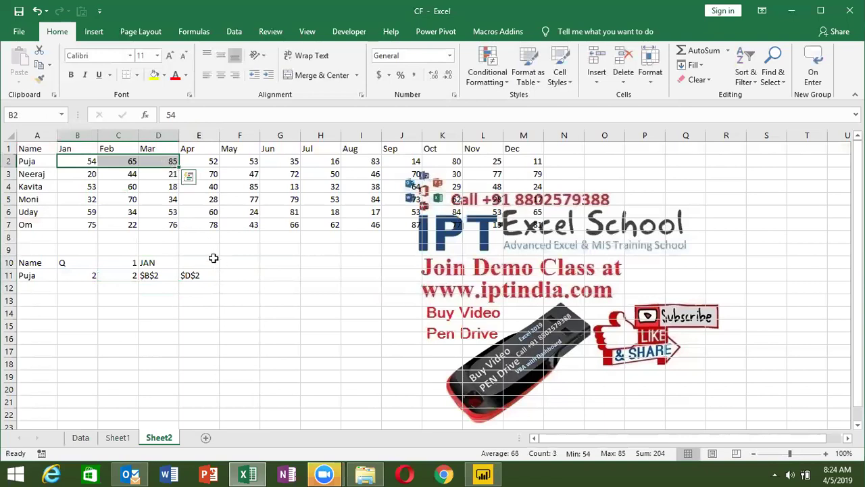
Start a test SUM over B2:D2 in E9, then cancel it
{"action": "left_click", "coordinate": [214, 258]}
{"action": "key", "text": "Up"}
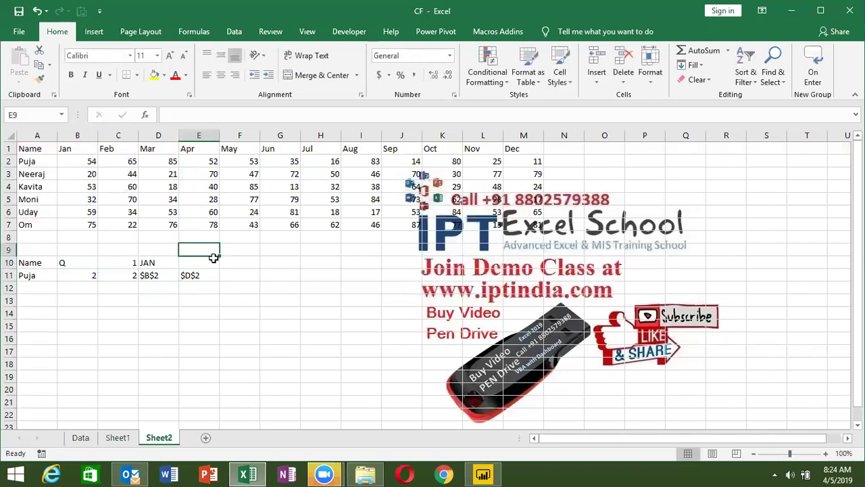
{"action": "type", "text": "=sum("}
{"action": "key", "text": "Up"}
{"action": "key", "text": "Up"}
{"action": "key", "text": "Up"}
{"action": "key", "text": "Up"}
{"action": "key", "text": "Up"}
{"action": "key", "text": "Up"}
{"action": "key", "text": "Left"}
{"action": "key", "text": "Left"}
{"action": "key", "text": "Left"}
{"action": "key", "text": "shift+Right"}
{"action": "key", "text": "shift+Right"}
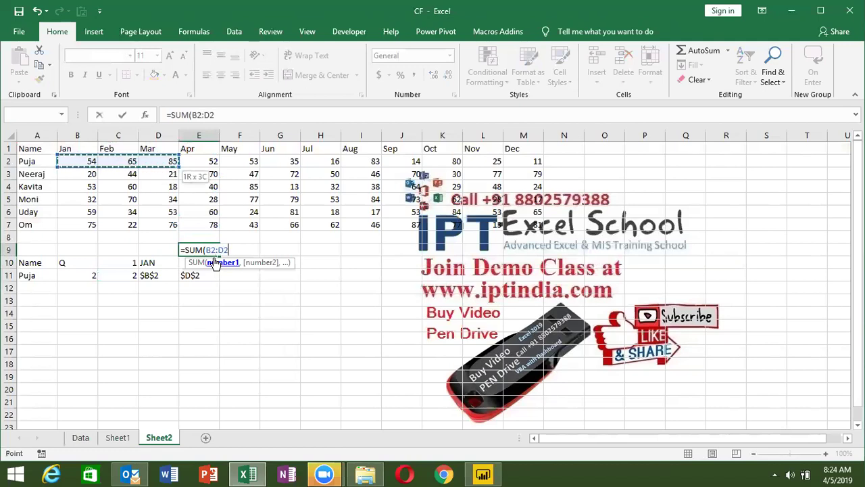
{"action": "key", "text": "Escape"}
Enter =D11&":"&E11 in F11 so it shows the range $B$2:$D$2
{"action": "key", "text": "Down"}
{"action": "key", "text": "Down"}
{"action": "key", "text": "Right"}
{"action": "type", "text": "="}
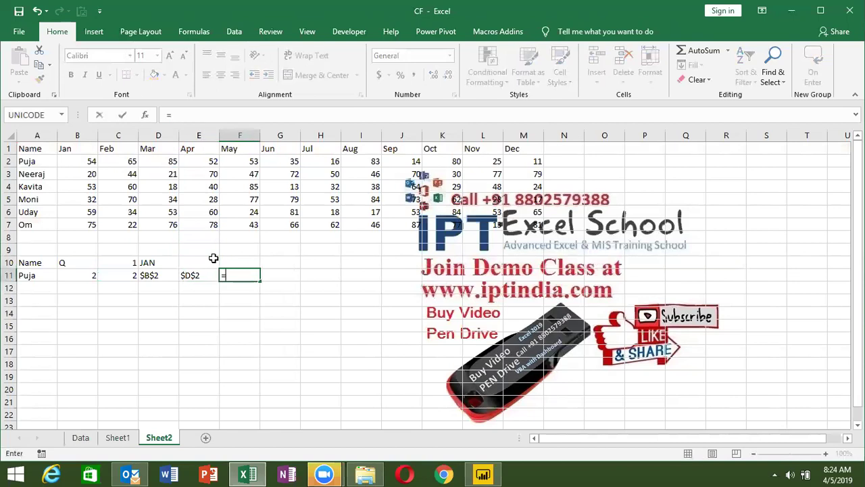
{"action": "key", "text": "Left"}
{"action": "key", "text": "Left"}
{"action": "type", "text": "&\":\"&"}
{"action": "key", "text": "Left"}
{"action": "key", "text": "Return"}
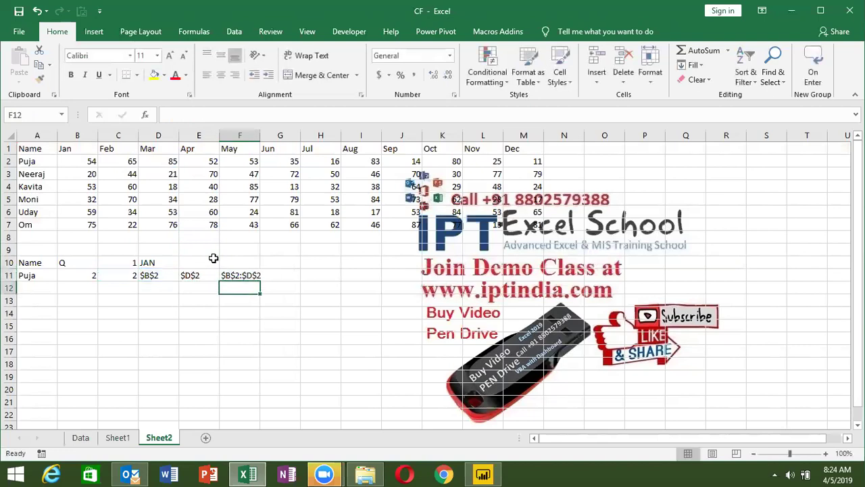
{"action": "key", "text": "Up"}
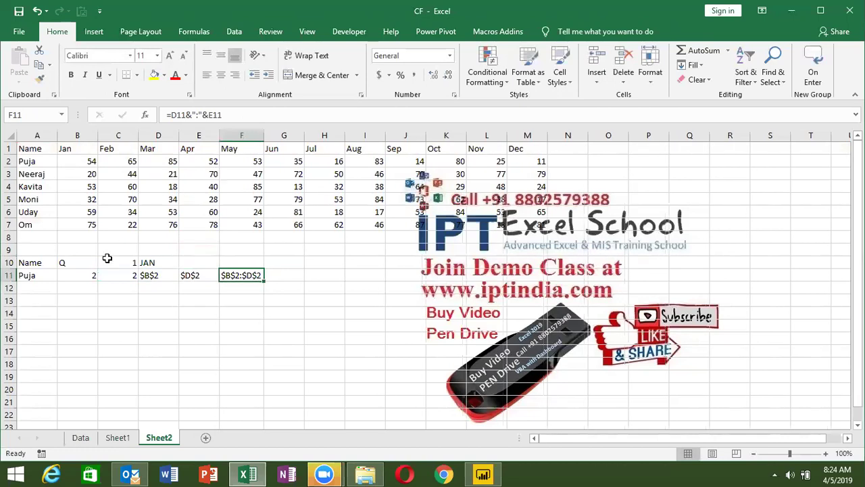
Replace the name in A11 with the fourth person's name and recalculate with F9
{"action": "left_click", "coordinate": [51, 275]}
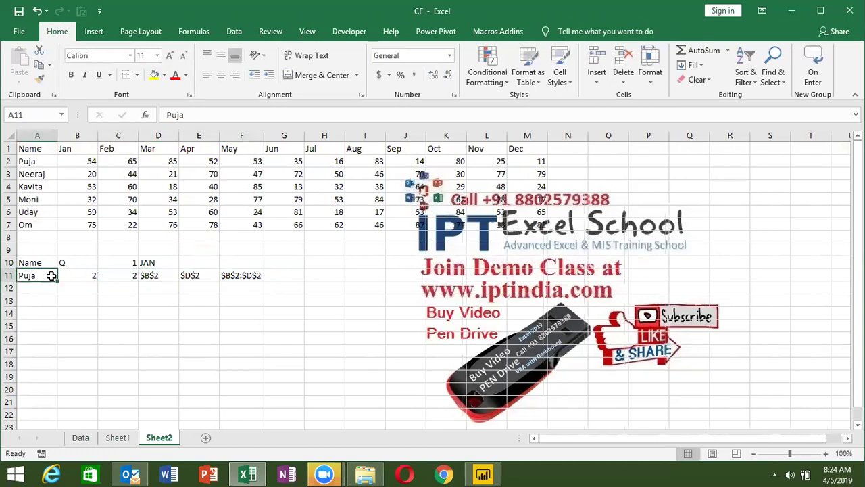
{"action": "type", "text": "Moni"}
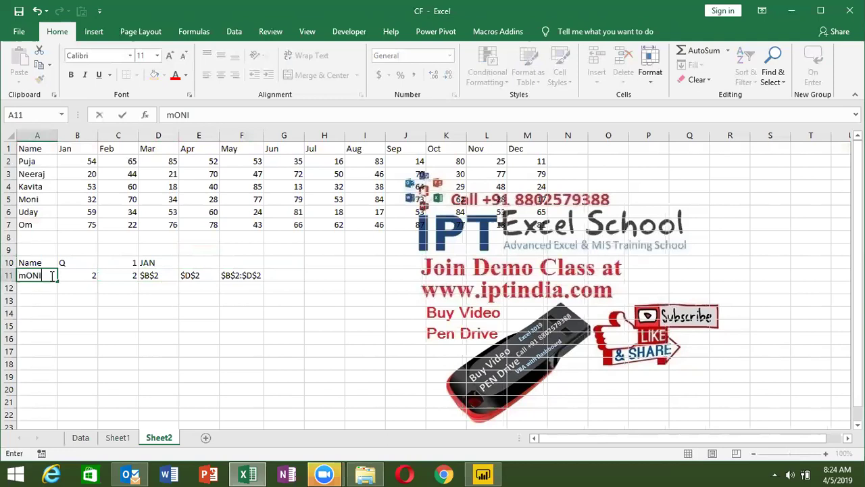
{"action": "key", "text": "Return"}
{"action": "left_click", "coordinate": [52, 275]}
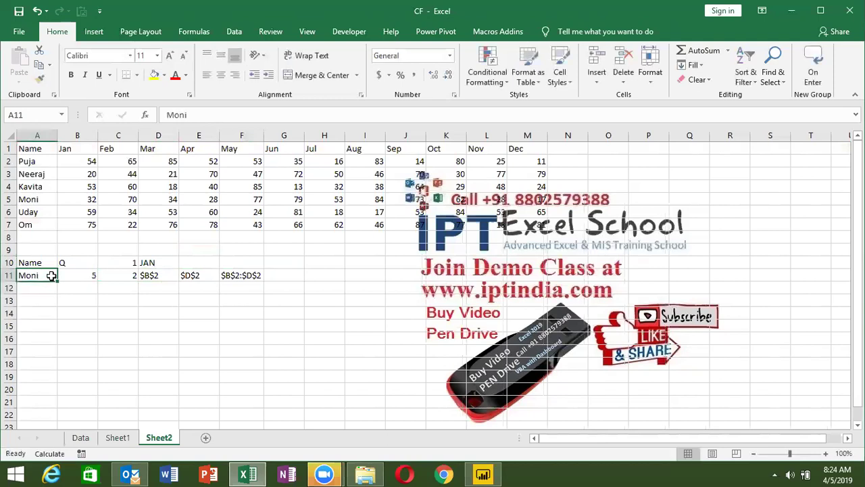
{"action": "key", "text": "F9"}
Review the row 11 formulas, now giving 5 in B11 and $B$5:$D$5 in F11
{"action": "key", "text": "Right"}
{"action": "key", "text": "Right"}
{"action": "key", "text": "Right"}
{"action": "key", "text": "Right"}
{"action": "key", "text": "Right"}
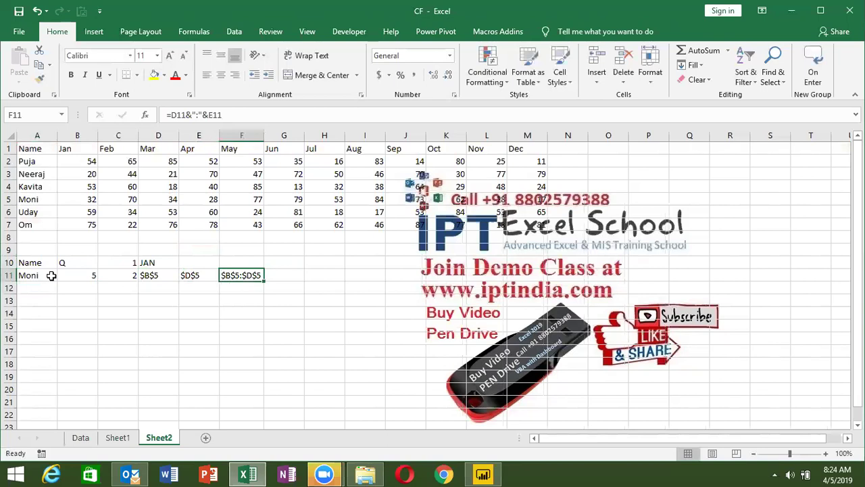
{"action": "key", "text": "Left"}
{"action": "key", "text": "Left"}
{"action": "key", "text": "Left"}
{"action": "key", "text": "Left"}
{"action": "key", "text": "Right"}
{"action": "key", "text": "Left"}
{"action": "key", "text": "Left"}
{"action": "key", "text": "Right"}
{"action": "key", "text": "Right"}
{"action": "key", "text": "Right"}
{"action": "key", "text": "Right"}
{"action": "key", "text": "Right"}
{"action": "key", "text": "Right"}
{"action": "key", "text": "Right"}
{"action": "key", "text": "Left"}
{"action": "key", "text": "Left"}
{"action": "key", "text": "Right"}
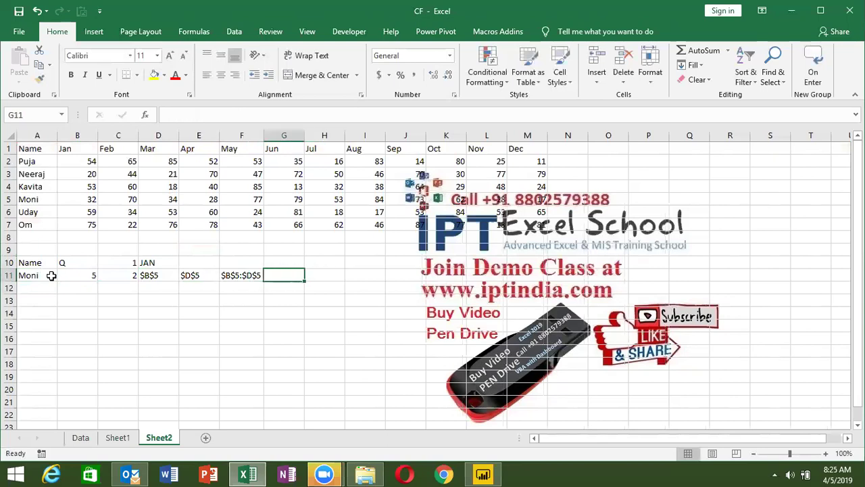
Enter =SUM(F11) in G11 and check it with Evaluate Formula, which yields 0
{"action": "type", "text": "=sum("}
{"action": "key", "text": "Left"}
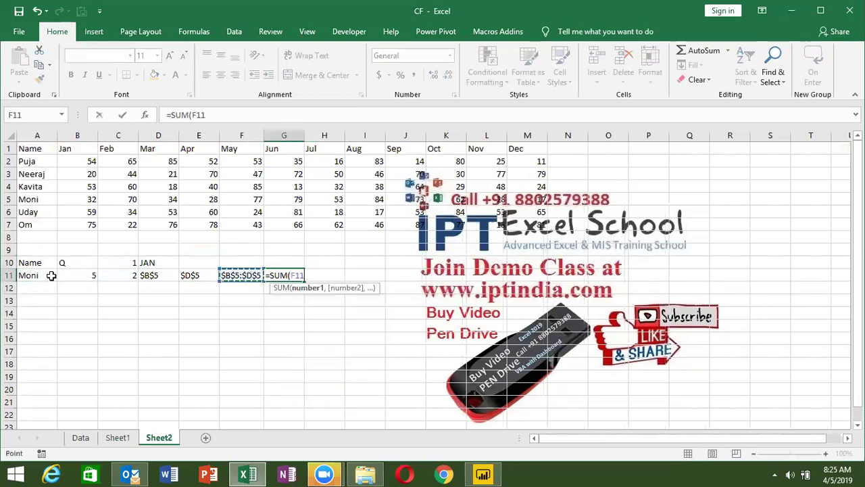
{"action": "type", "text": ")"}
{"action": "key", "text": "ctrl+Return"}
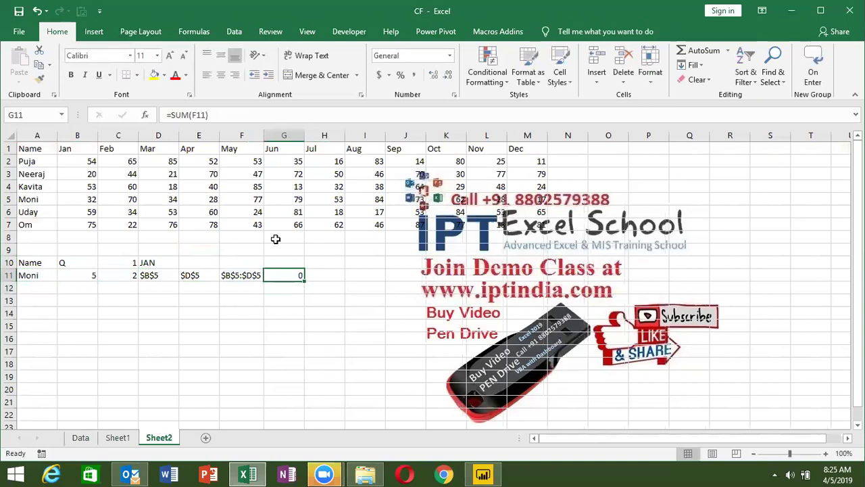
{"action": "left_click", "coordinate": [194, 31]}
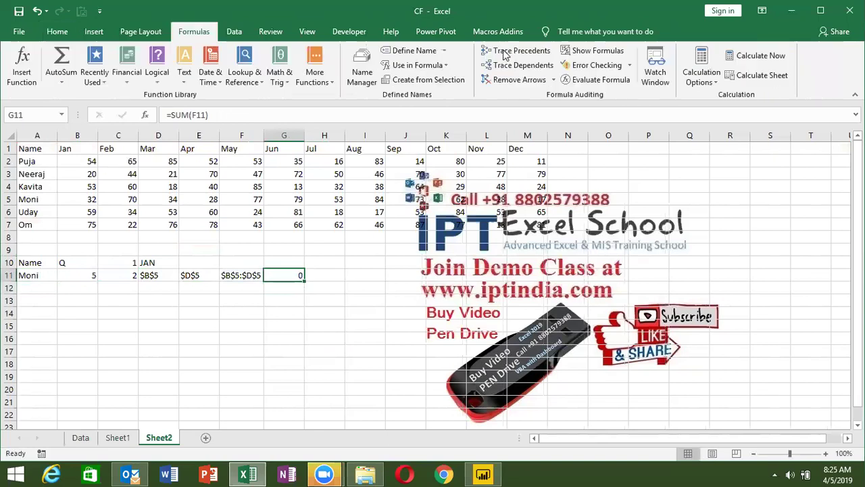
{"action": "left_click", "coordinate": [596, 79]}
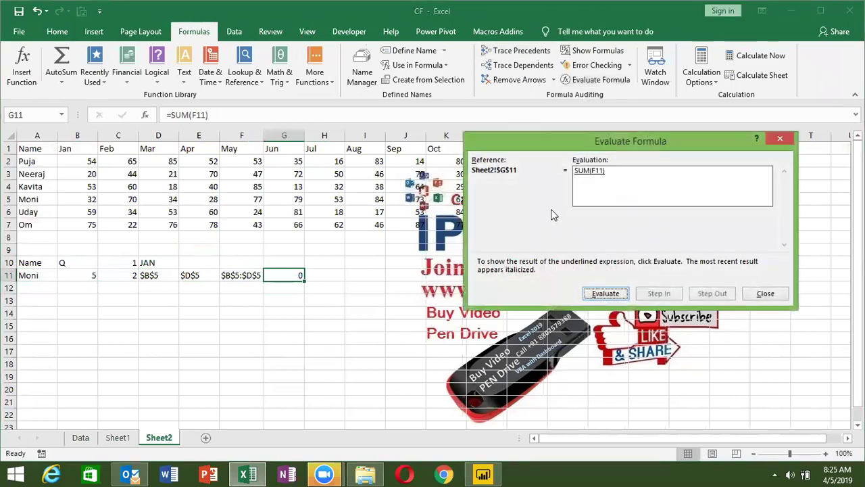
{"action": "left_click", "coordinate": [601, 296]}
{"action": "key", "text": "Escape"}
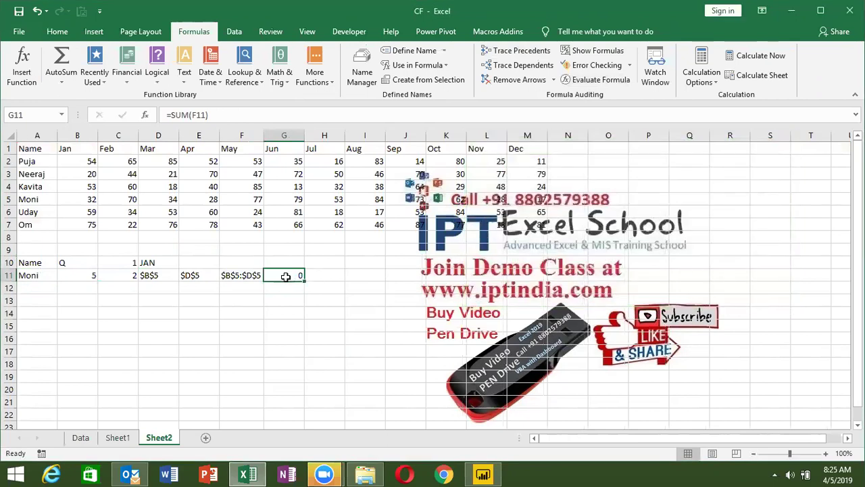
Edit G11 to =SUM(INDIRECT(F11)) so it totals 136
{"action": "double_click", "coordinate": [287, 275]}
{"action": "key", "text": "Right"}
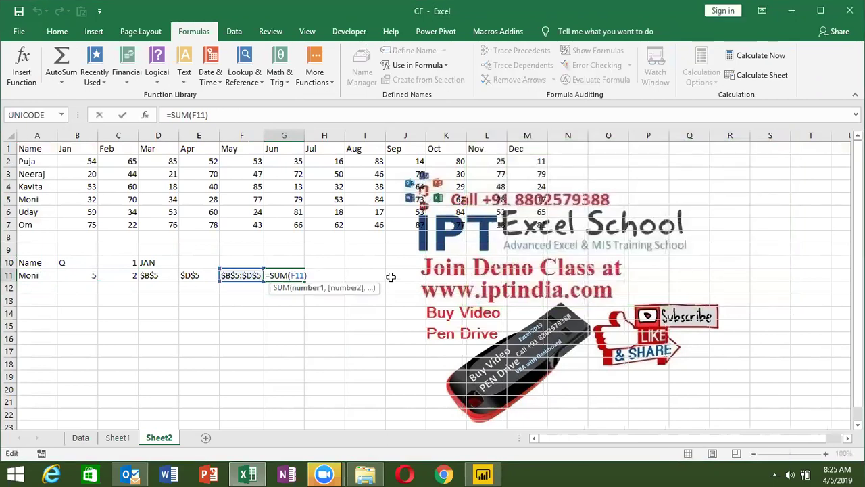
{"action": "type", "text": "ind"}
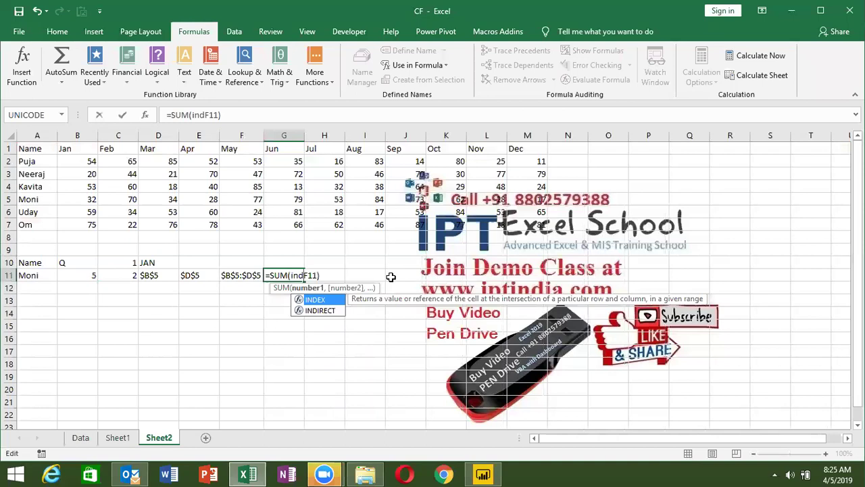
{"action": "key", "text": "Down"}
{"action": "key", "text": "Tab"}
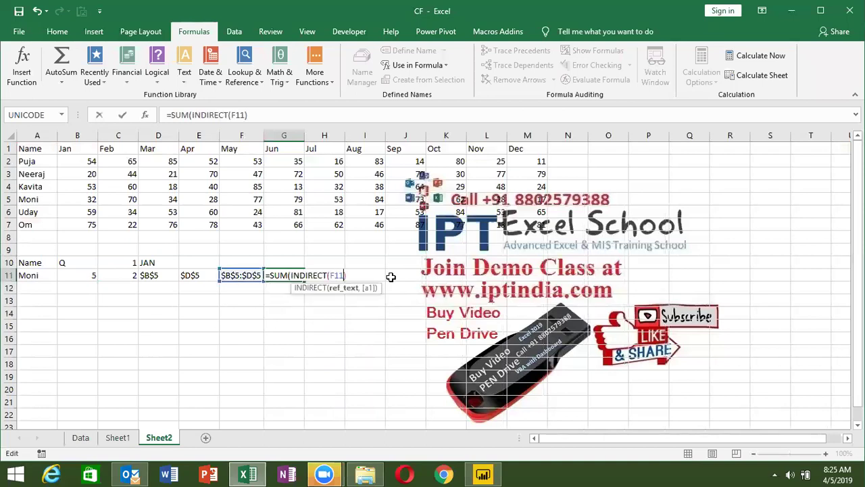
{"action": "type", "text": ")"}
{"action": "key", "text": "Return"}
{"action": "key", "text": "Up"}
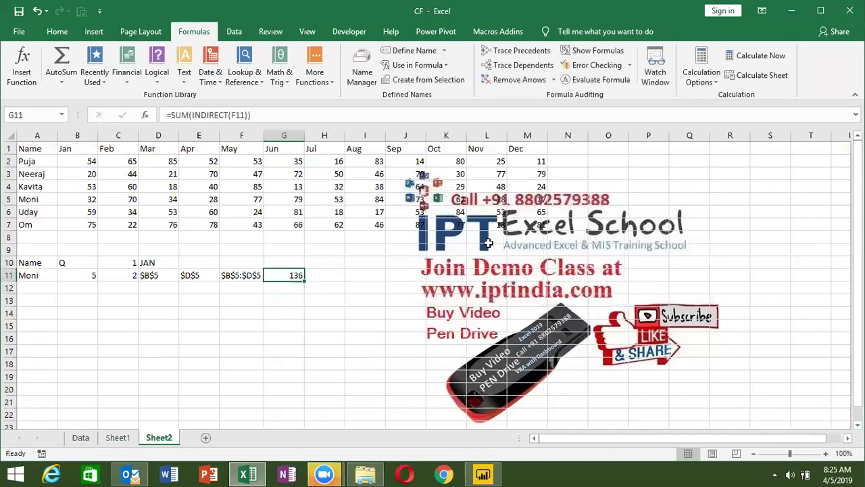
{"action": "left_click", "coordinate": [593, 81]}
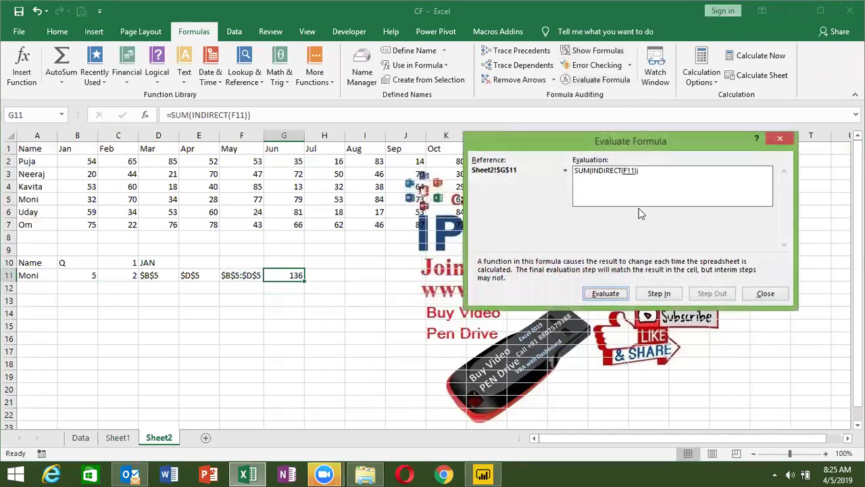
{"action": "left_click", "coordinate": [607, 295]}
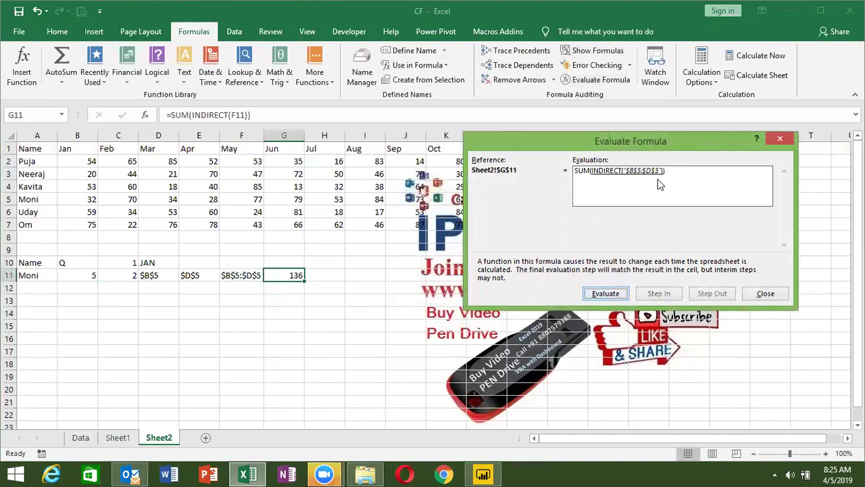
{"action": "left_click", "coordinate": [623, 295]}
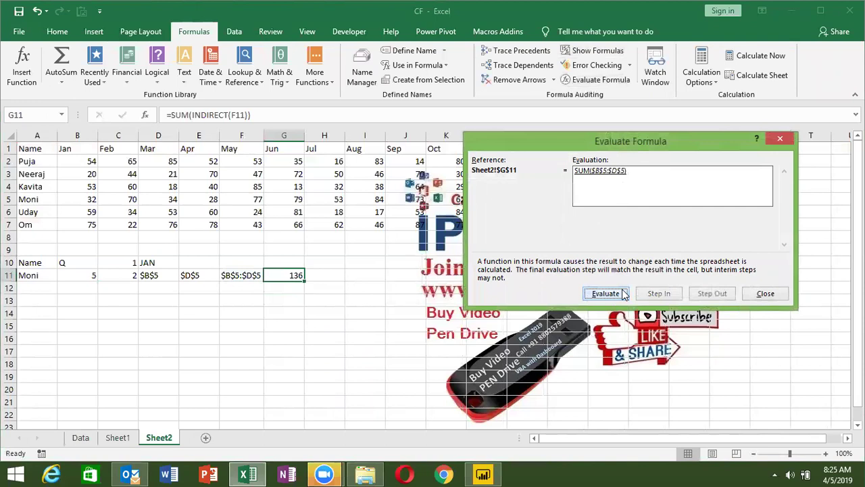
{"action": "left_click", "coordinate": [623, 295]}
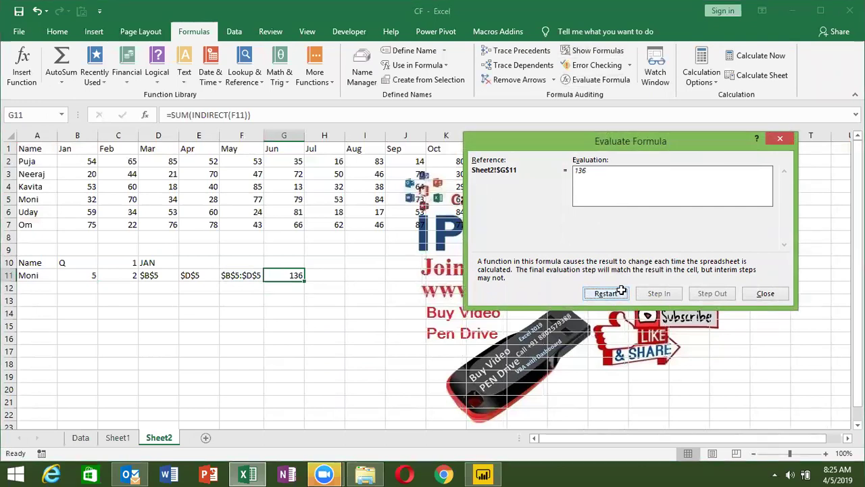
{"action": "key", "text": "Escape"}
{"action": "key", "text": "Left"}
{"action": "key", "text": "Left"}
Copy the CHOOSE month expression from D10's formula, leaving D10 unchanged
{"action": "key", "text": "Left"}
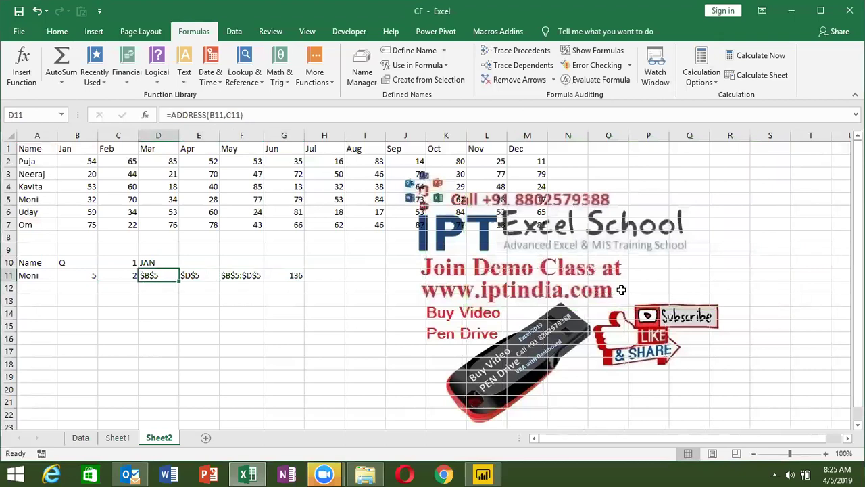
{"action": "key", "text": "Left"}
{"action": "key", "text": "Left"}
{"action": "key", "text": "Up"}
{"action": "key", "text": "Right"}
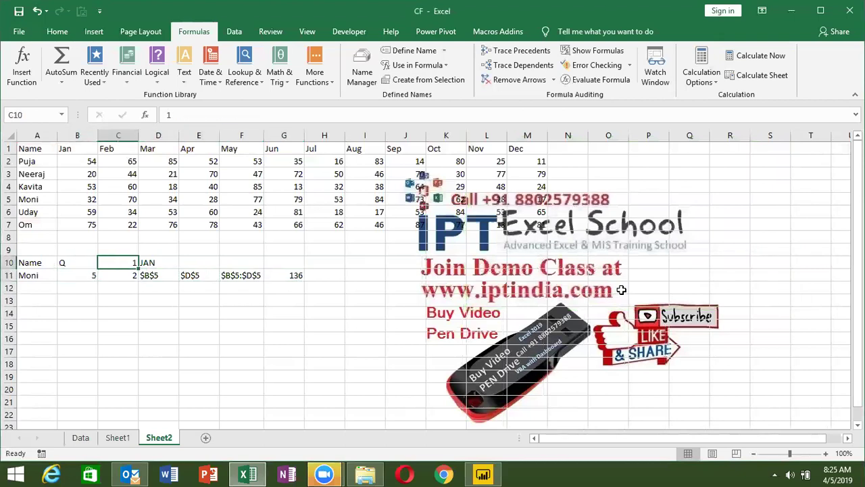
{"action": "key", "text": "Right"}
{"action": "left_click", "coordinate": [168, 116]}
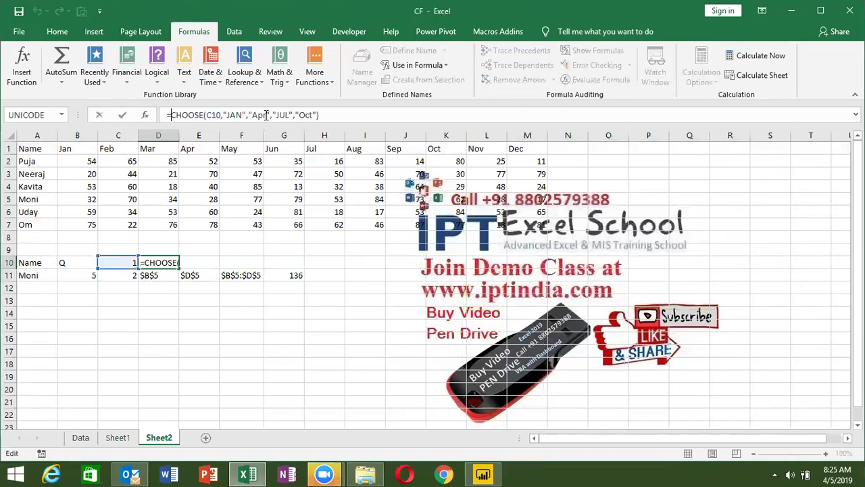
{"action": "key", "text": "shift+Right"}
{"action": "key", "text": "shift+Right"}
{"action": "key", "text": "shift+Right"}
{"action": "key", "text": "shift+Right"}
{"action": "key", "text": "shift+Right"}
{"action": "key", "text": "shift+Right"}
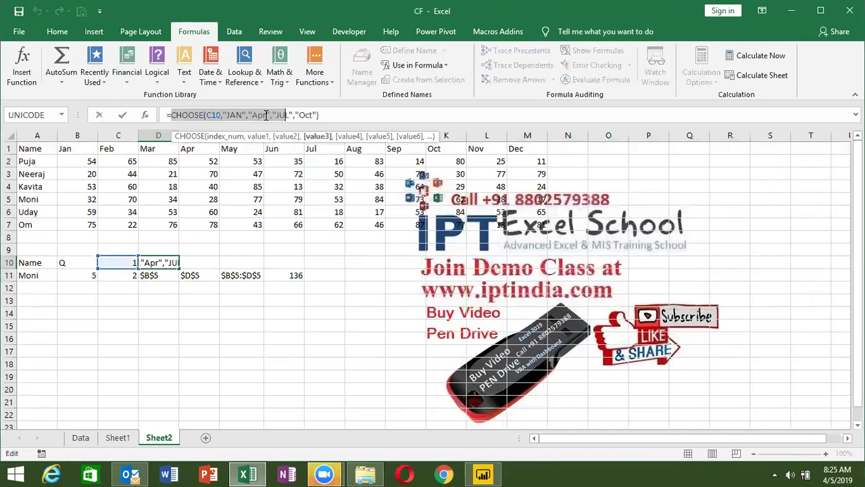
{"action": "key", "text": "shift+Right"}
{"action": "key", "text": "shift+Right"}
{"action": "key", "text": "shift+Right"}
{"action": "key", "text": "Escape"}
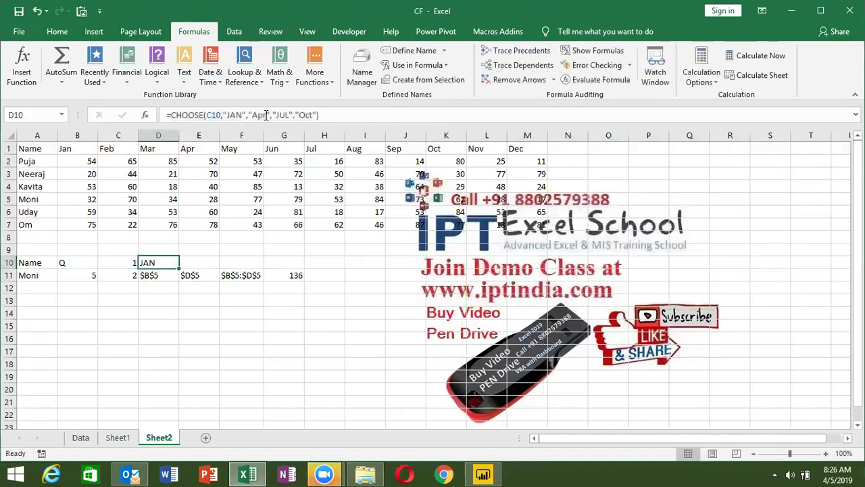
Replace the D10 reference in C11's MATCH with the CHOOSE expression, still returning 2
{"action": "key", "text": "Down"}
{"action": "key", "text": "Left"}
{"action": "key", "text": "Left"}
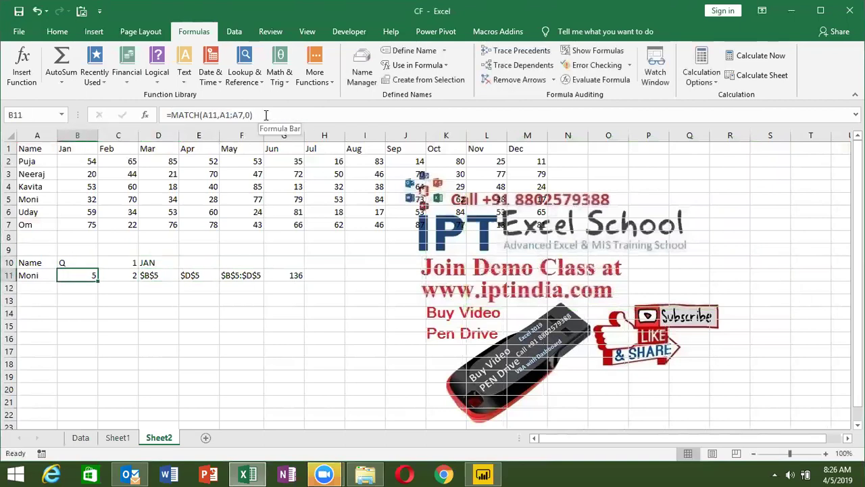
{"action": "key", "text": "Right"}
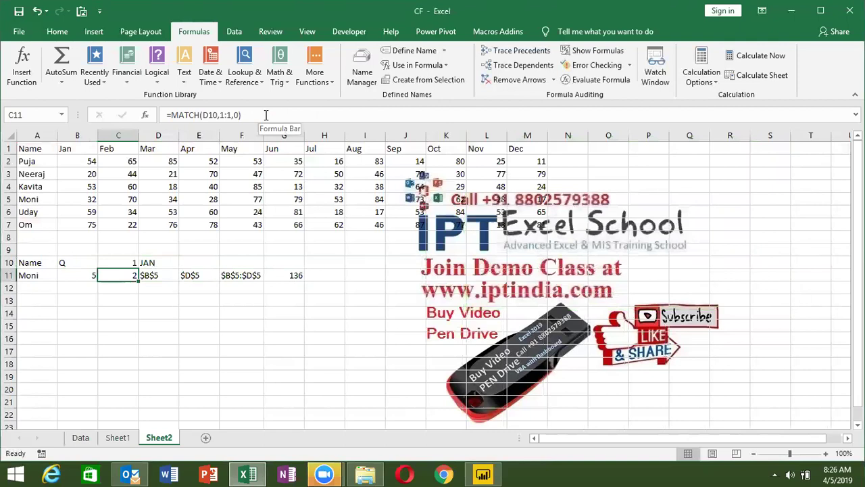
{"action": "double_click", "coordinate": [213, 114]}
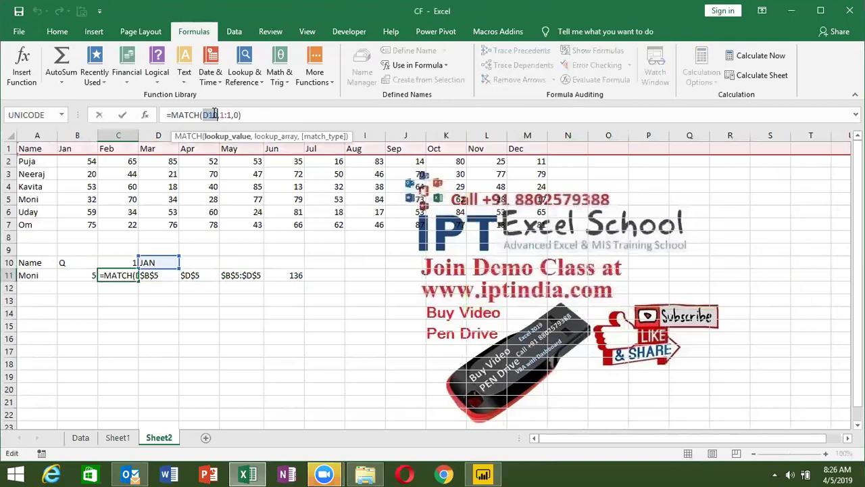
{"action": "key", "text": "ctrl+v"}
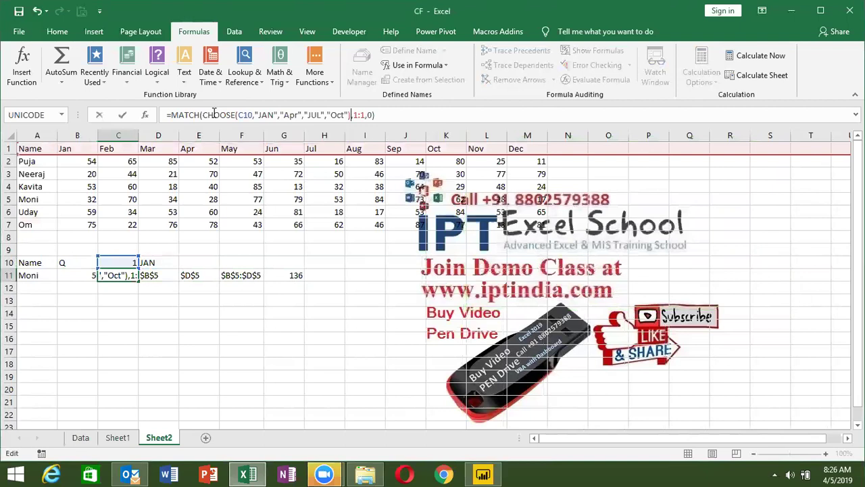
{"action": "key", "text": "Return"}
{"action": "key", "text": "Up"}
Recheck B11's MATCH formula without changing it
{"action": "key", "text": "Left"}
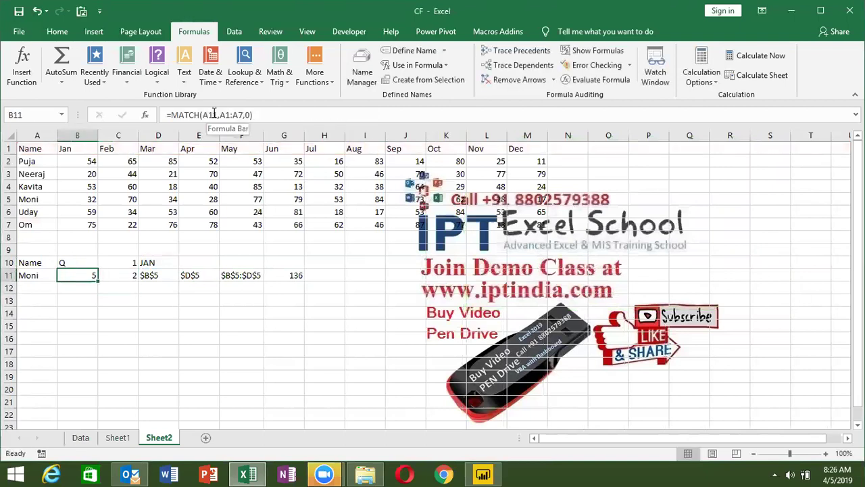
{"action": "left_click", "coordinate": [245, 115]}
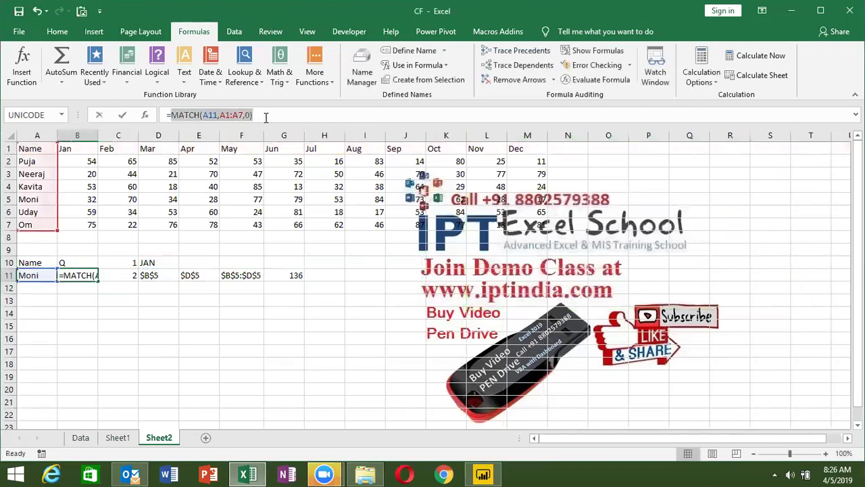
{"action": "left_click", "coordinate": [266, 115]}
{"action": "key", "text": "ctrl+Return"}
{"action": "key", "text": "Right"}
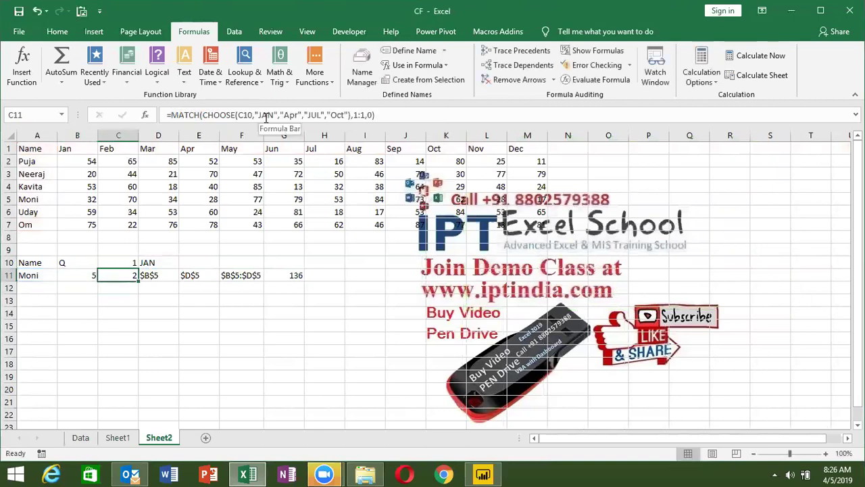
{"action": "key", "text": "Right"}
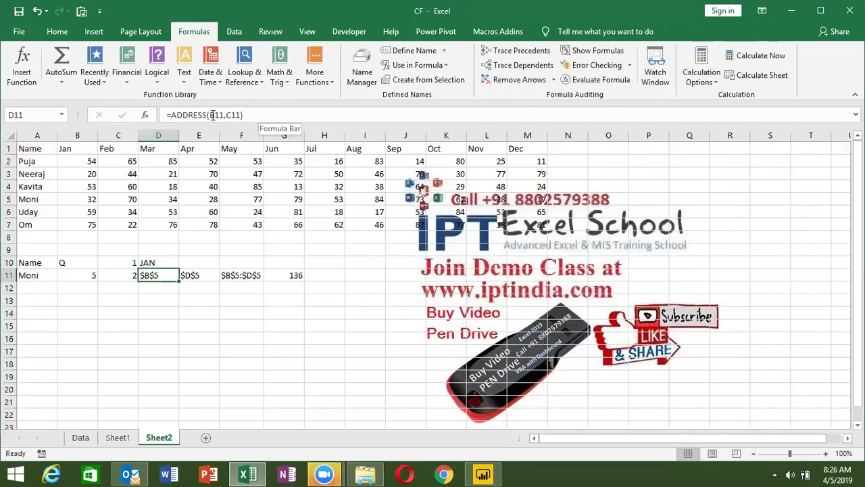
Replace the B11 reference in D11's ADDRESS formula with the row MATCH expression
{"action": "double_click", "coordinate": [212, 115]}
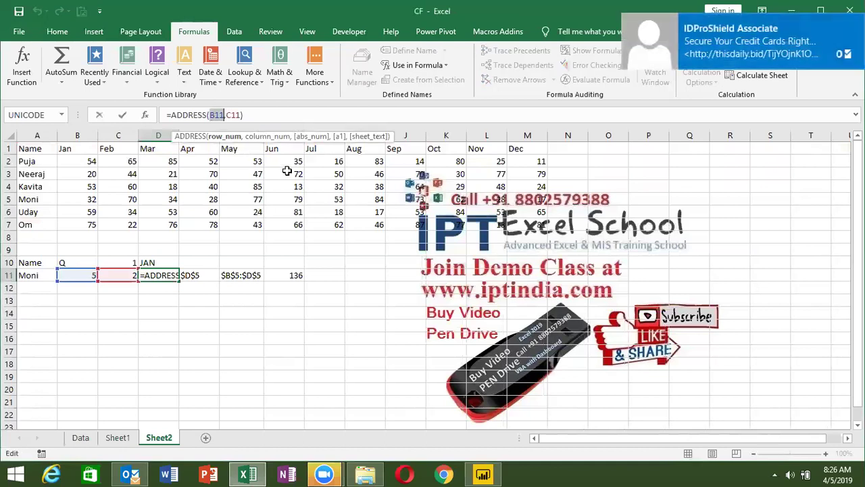
{"action": "type", "text": "MATCH(A11,A1:A7,0)"}
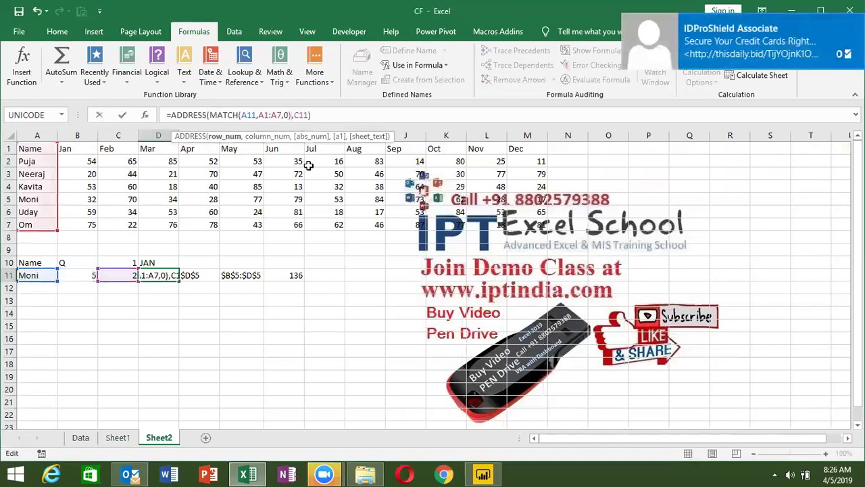
{"action": "key", "text": "Return"}
Copy C11's column MATCH expression and paste it over the C11 reference in D11's formula
{"action": "key", "text": "Up"}
{"action": "key", "text": "Left"}
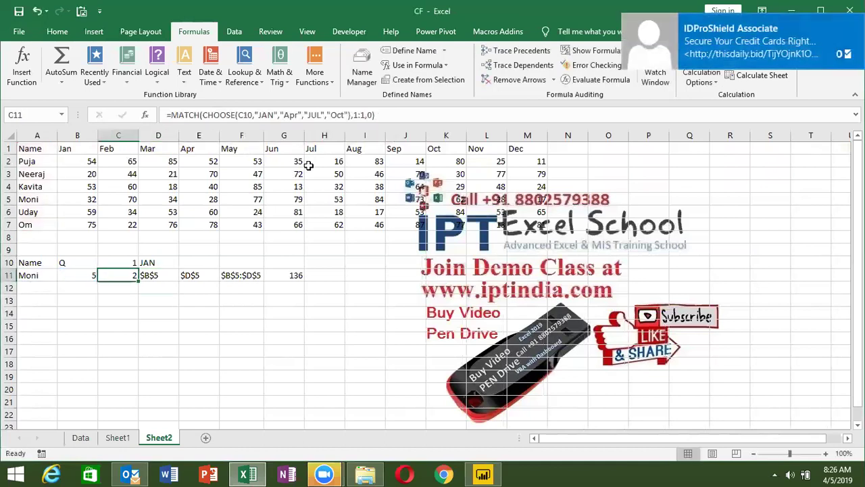
{"action": "left_click", "coordinate": [173, 115]}
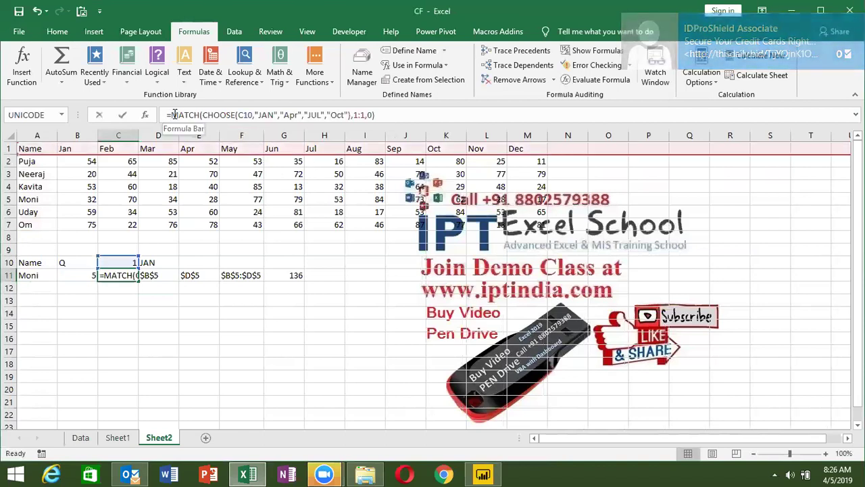
{"action": "mouse_move", "coordinate": [173, 115]}
{"action": "left_mouse_down"}
{"action": "mouse_move", "coordinate": [375, 115]}
{"action": "mouse_move", "coordinate": [173, 117]}
{"action": "left_mouse_up"}
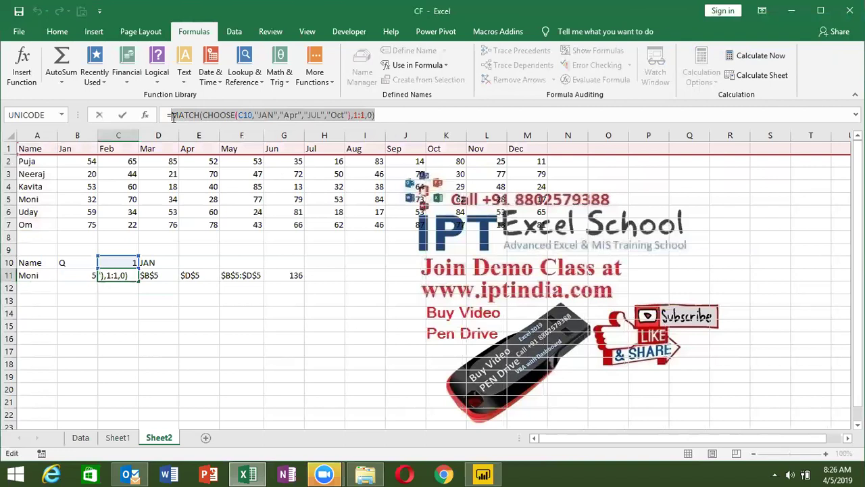
{"action": "key", "text": "Escape"}
{"action": "key", "text": "Right"}
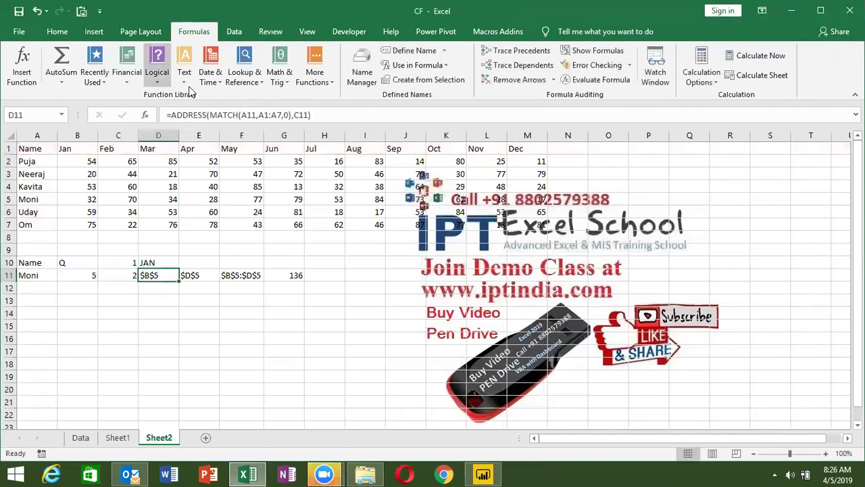
{"action": "double_click", "coordinate": [304, 115]}
{"action": "type", "text": "MATCH(CHOOSE(C10,\"JAN\",\"Apr\",\"JUL\",\"Oct\"),1:1,0)"}
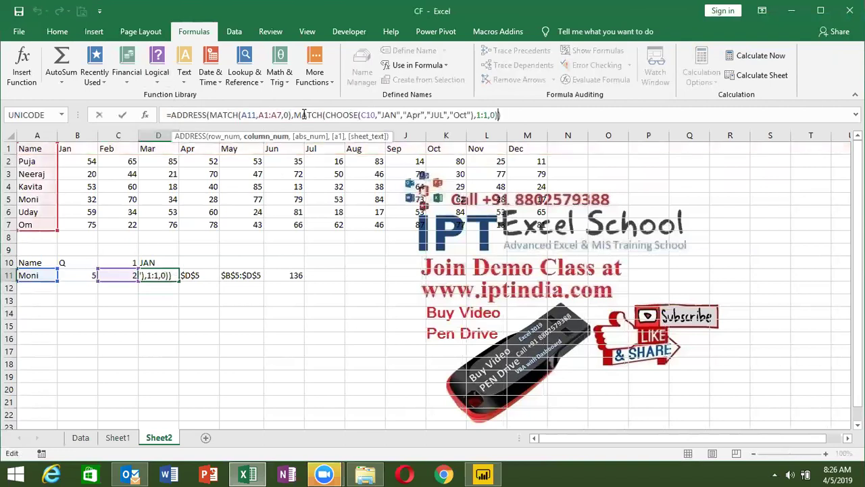
{"action": "key", "text": "Return"}
Paste the column MATCH expression over the C11 reference in E11's ADDRESS formula
{"action": "key", "text": "Up"}
{"action": "key", "text": "Right"}
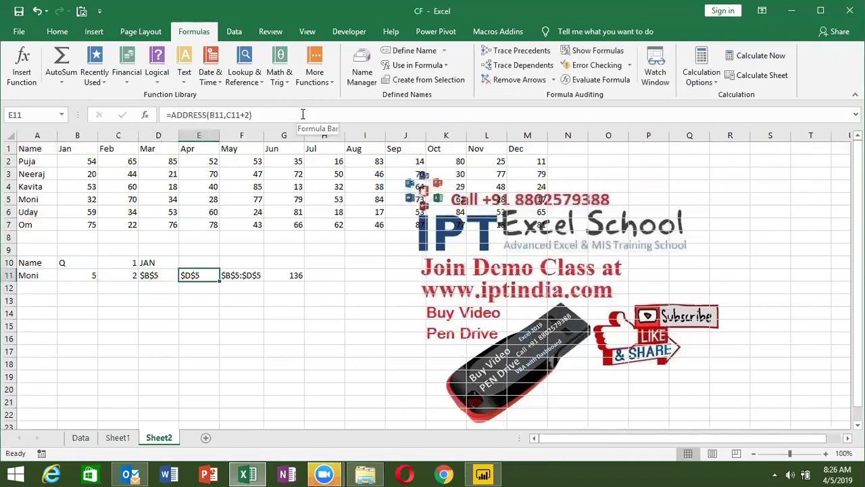
{"action": "double_click", "coordinate": [238, 115]}
{"action": "type", "text": "MATCH(CHOOSE(C10,\"JAN\",\"Apr\",\"JUL\",\"Oct\"),1:1,0)"}
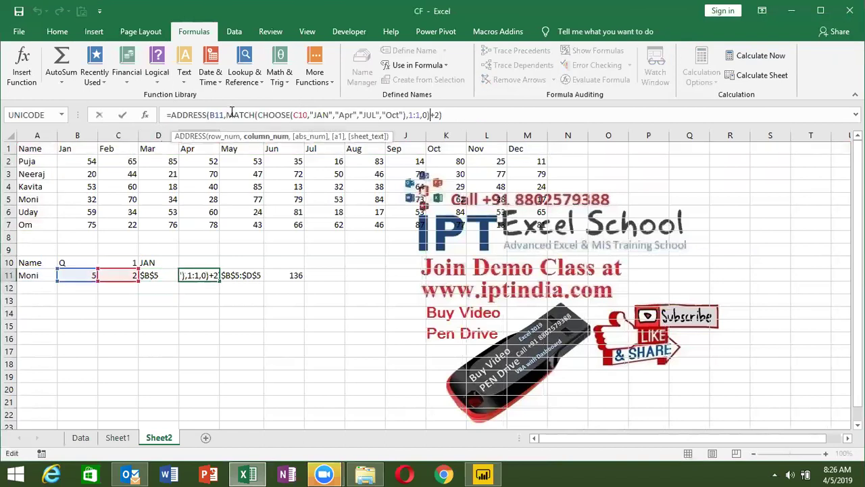
{"action": "key", "text": "Return"}
Copy B11's row MATCH expression and paste it over the B11 reference in E11's formula
{"action": "key", "text": "Up"}
{"action": "key", "text": "Left"}
{"action": "key", "text": "Left"}
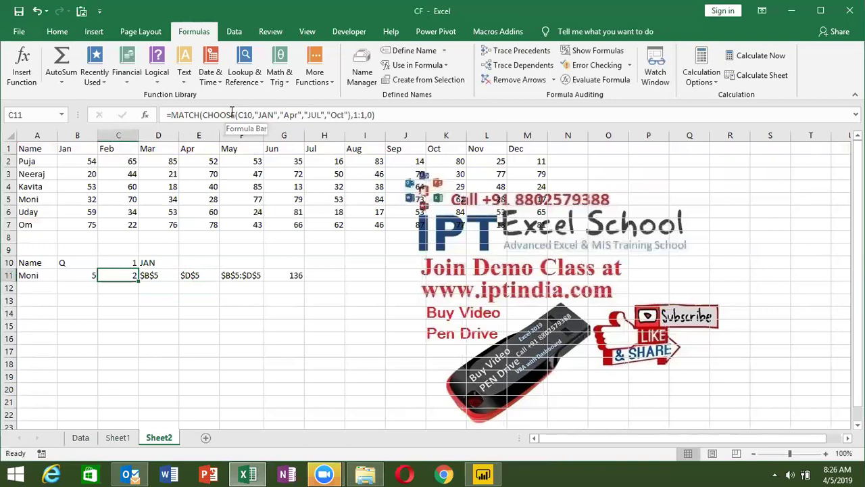
{"action": "key", "text": "Left"}
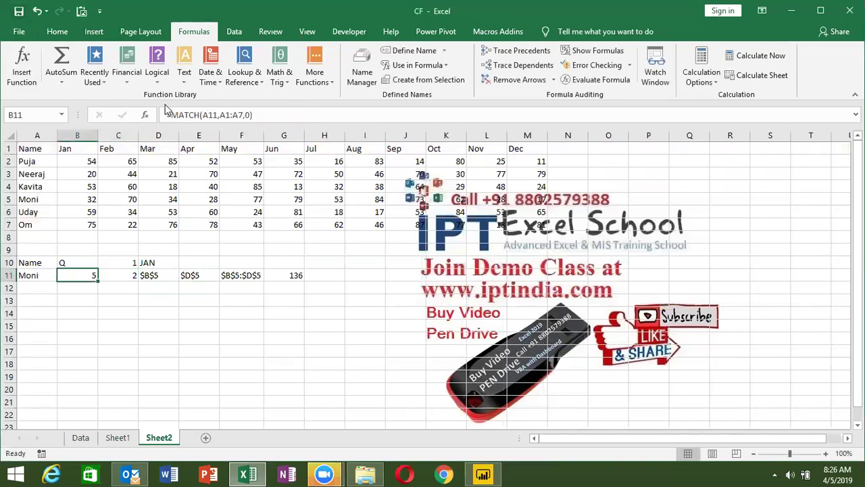
{"action": "left_click_drag", "start_coordinate": [173, 115], "coordinate": [334, 121]}
{"action": "key", "text": "ctrl+c"}
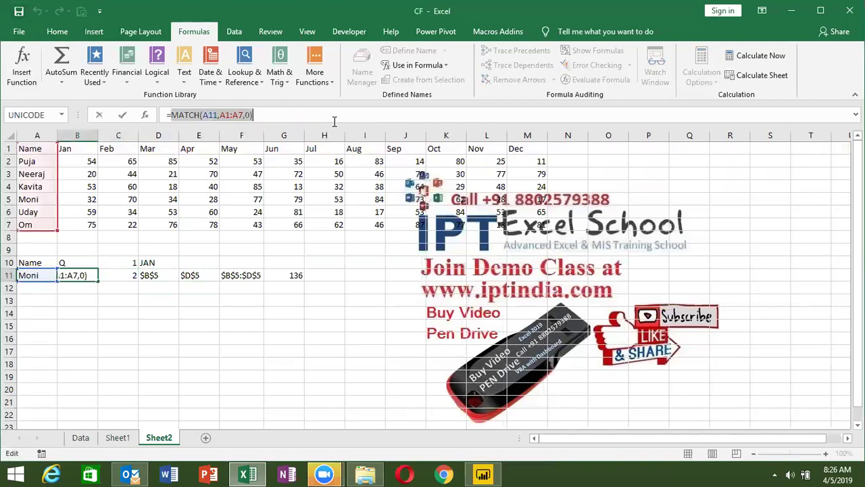
{"action": "key", "text": "Escape"}
{"action": "key", "text": "Right"}
{"action": "key", "text": "Right"}
{"action": "key", "text": "Right"}
{"action": "key", "text": "Right"}
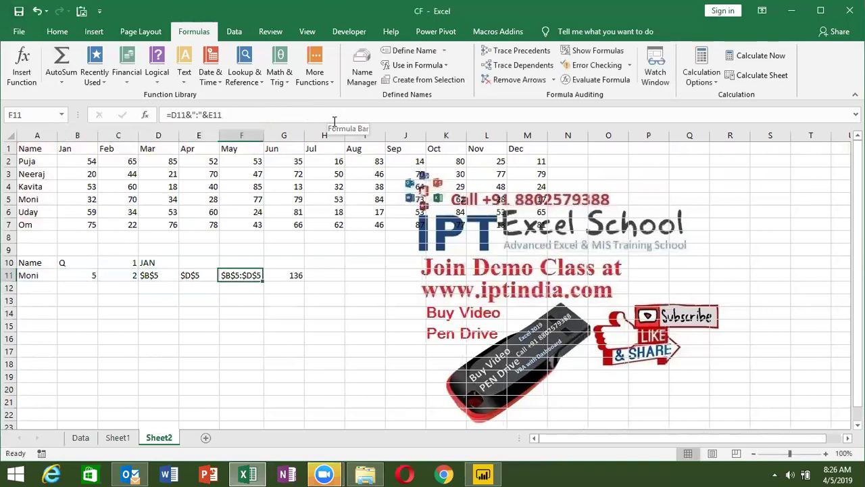
{"action": "key", "text": "Left"}
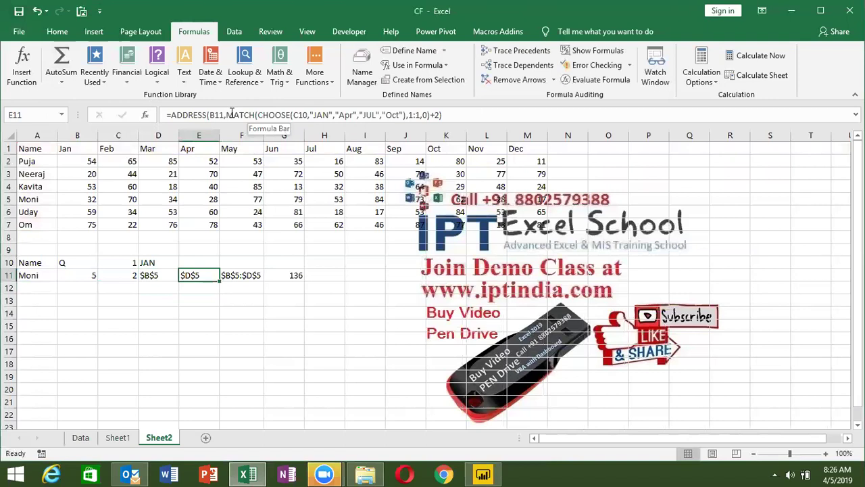
{"action": "double_click", "coordinate": [218, 114]}
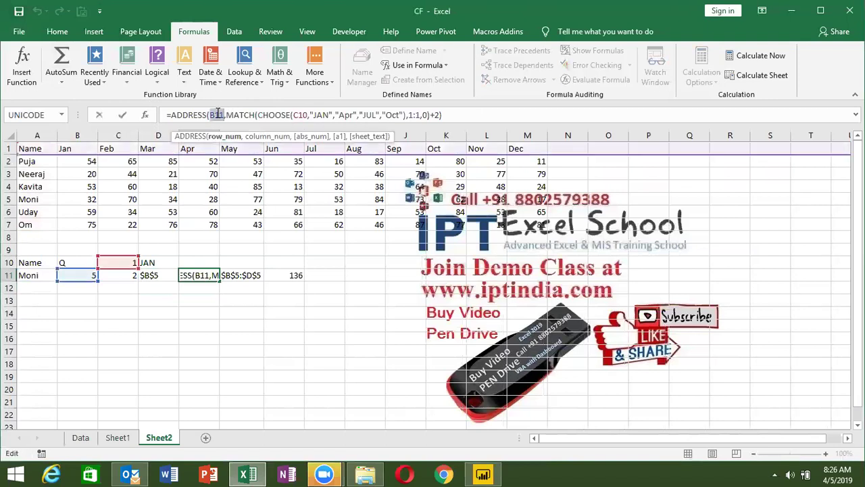
{"action": "key", "text": "ctrl+v"}
{"action": "key", "text": "ctrl+Return"}
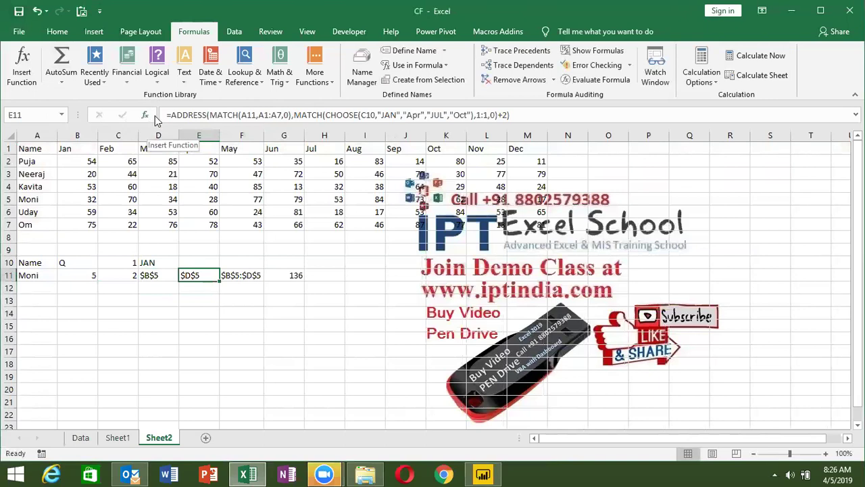
Review E11's fully nested ADDRESS formula, which still returns $D$5
{"action": "left_click", "coordinate": [174, 115]}
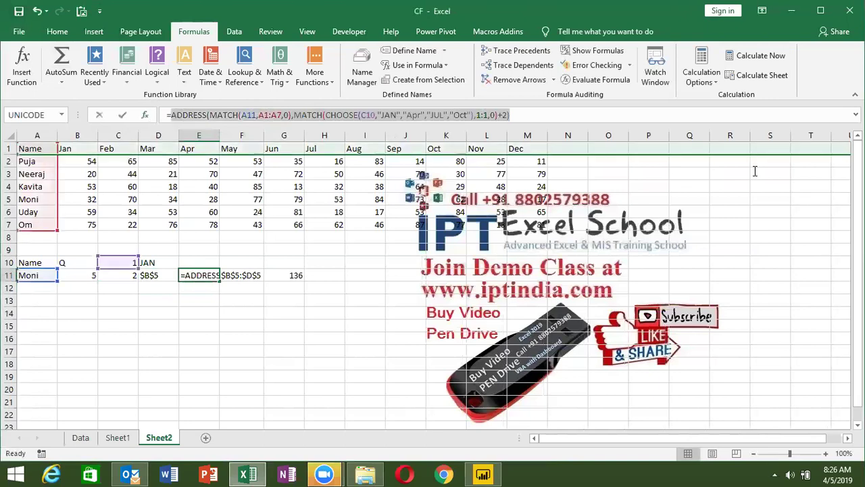
{"action": "key", "text": "ctrl+Return"}
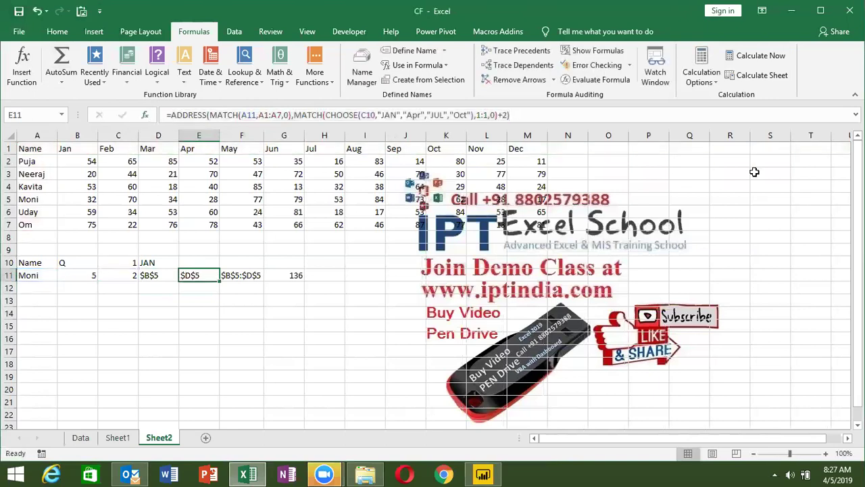
{"action": "key", "text": "Right"}
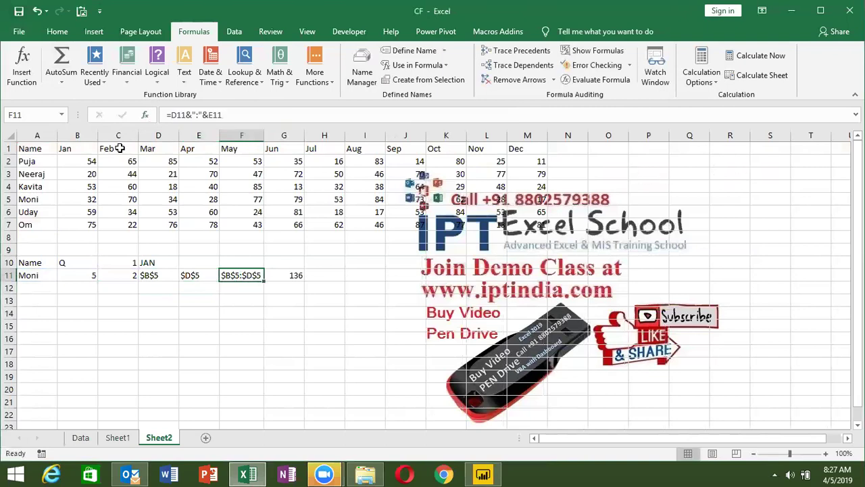
Replace the E11 reference in F11's formula with E11's full ADDRESS formula
{"action": "left_click", "coordinate": [213, 114]}
{"action": "double_click", "coordinate": [214, 114]}
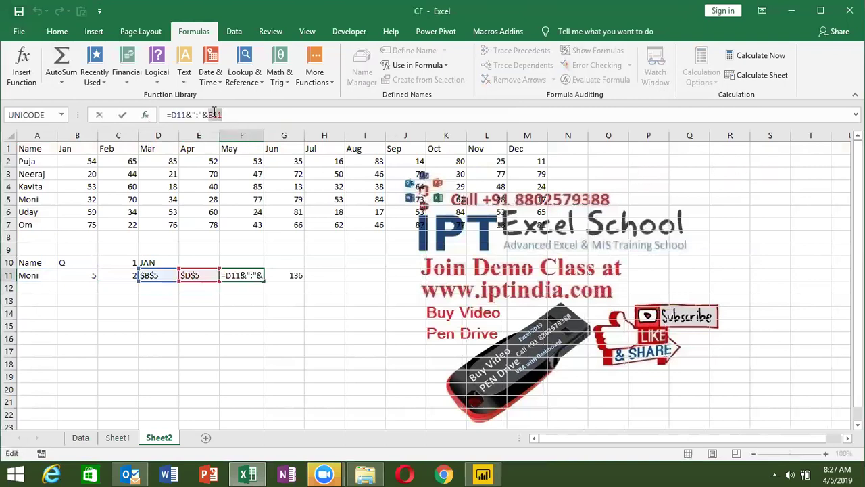
{"action": "type", "text": "ADDRESS(MATCH(A11,A1:A7,0),MATCH(CHOOSE(C10,\"JAN\",\"Apr\",\"JUL\",\"Oct\"),1:1,0)+2)"}
{"action": "key", "text": "Return"}
Copy D11's entire nested ADDRESS formula
{"action": "key", "text": "Up"}
{"action": "key", "text": "Right"}
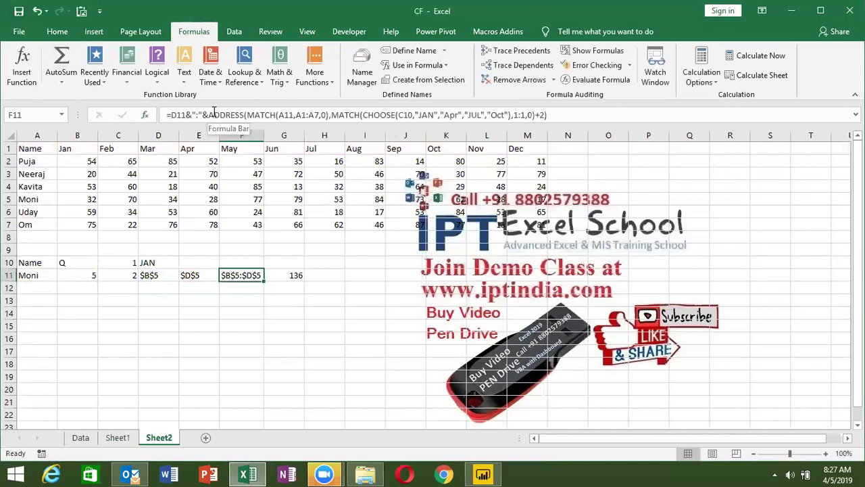
{"action": "key", "text": "Left"}
{"action": "key", "text": "Left"}
{"action": "key", "text": "Left"}
{"action": "key", "text": "Right"}
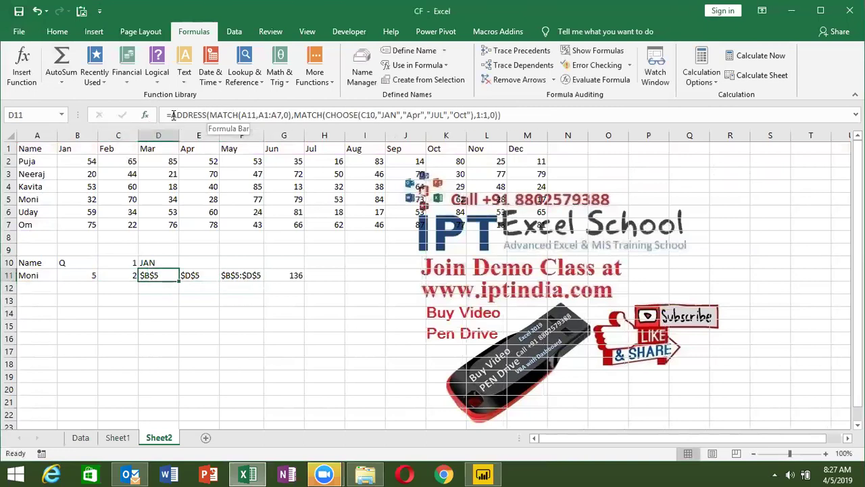
{"action": "left_click", "coordinate": [172, 115]}
{"action": "left_click_drag", "start_coordinate": [172, 115], "coordinate": [596, 114]}
{"action": "key", "text": "ctrl+c"}
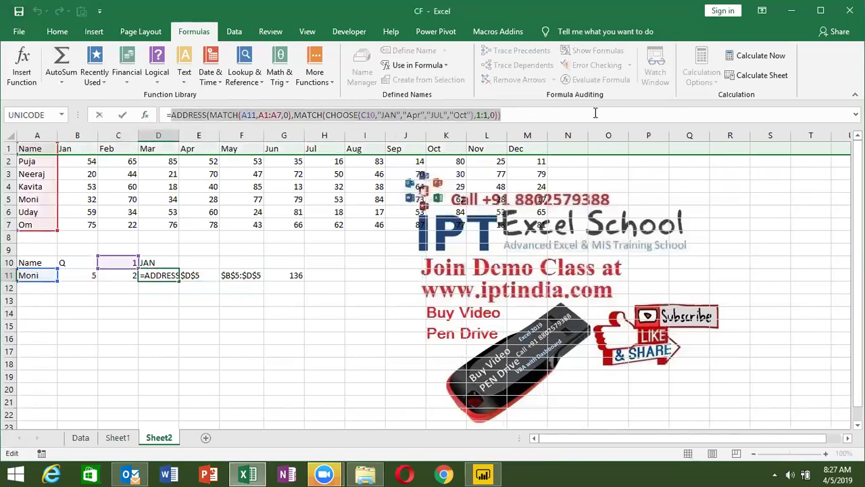
{"action": "key", "text": "End"}
{"action": "key", "text": "Left"}
{"action": "type", "text": "+2"}
{"action": "key", "text": "Tab"}
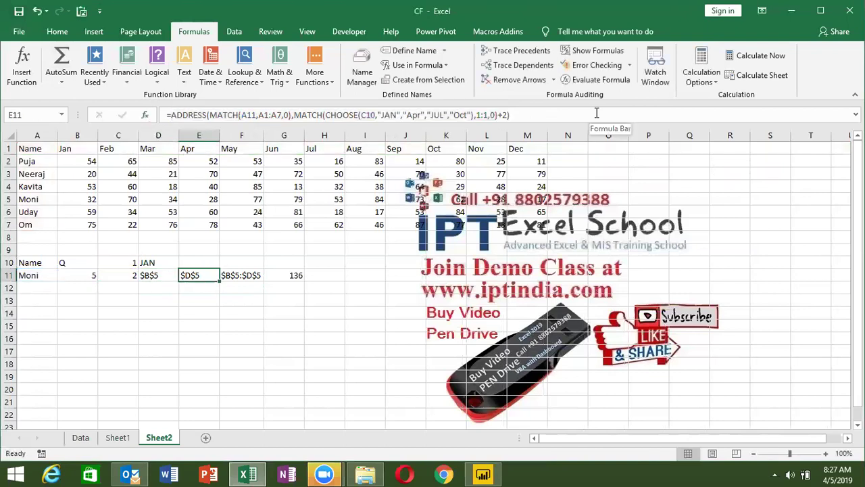
{"action": "key", "text": "Right"}
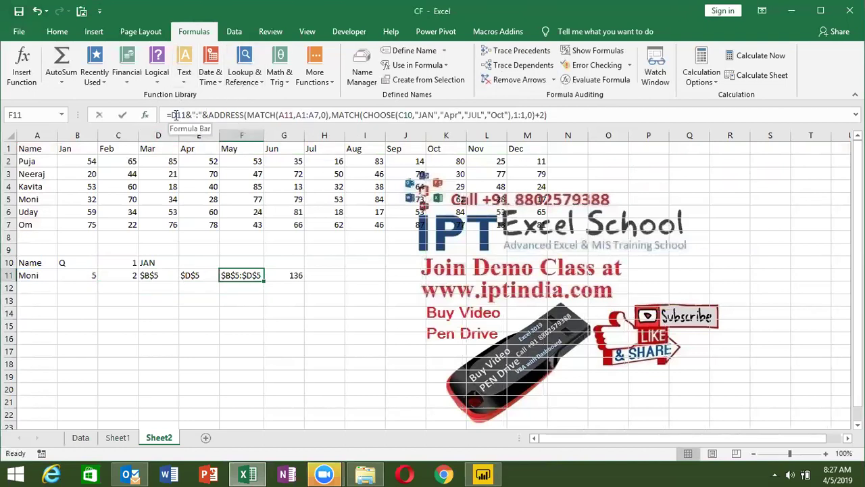
Paste it over the D11 reference in F11 and review F11, still returning $B$5:$D$5
{"action": "double_click", "coordinate": [175, 116]}
{"action": "key", "text": "ctrl+v"}
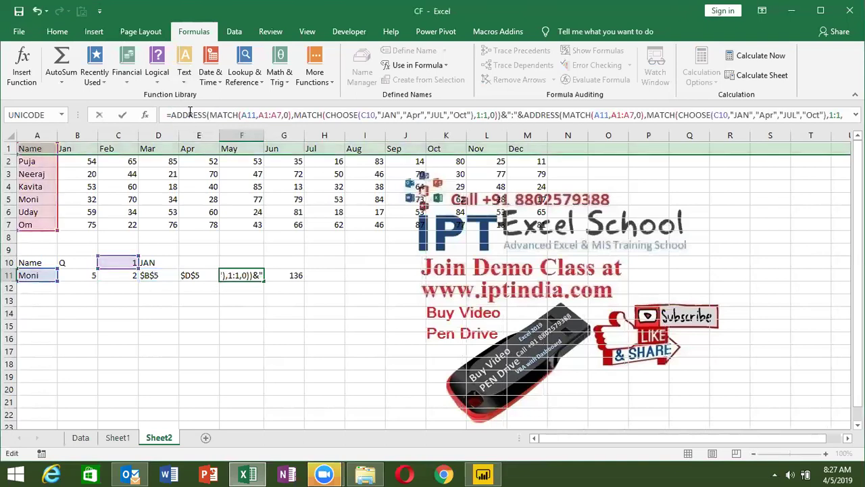
{"action": "key", "text": "Return"}
{"action": "key", "text": "Up"}
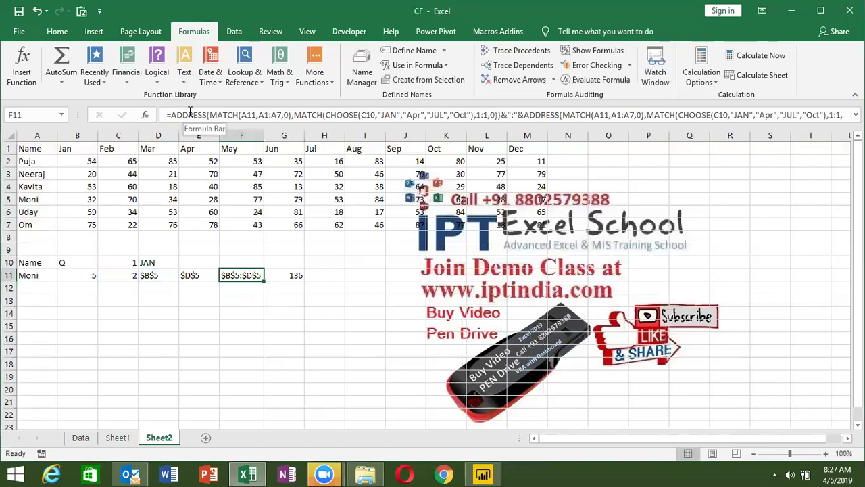
{"action": "key", "text": "F2"}
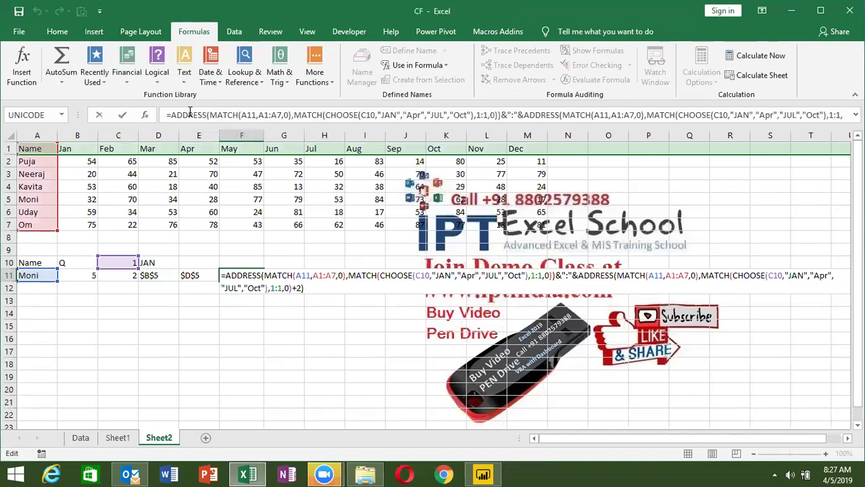
{"action": "key", "text": "ctrl+Return"}
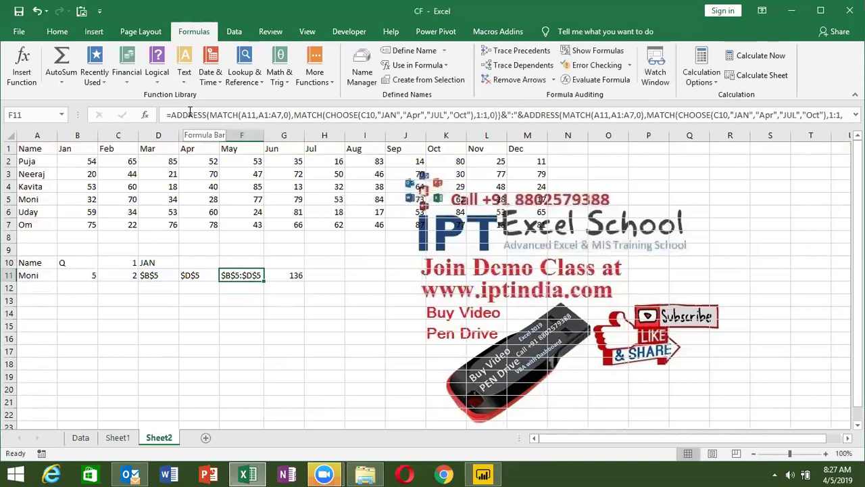
Select the whole data table A1:M7 and look over the month headers
{"action": "left_click", "coordinate": [49, 177]}
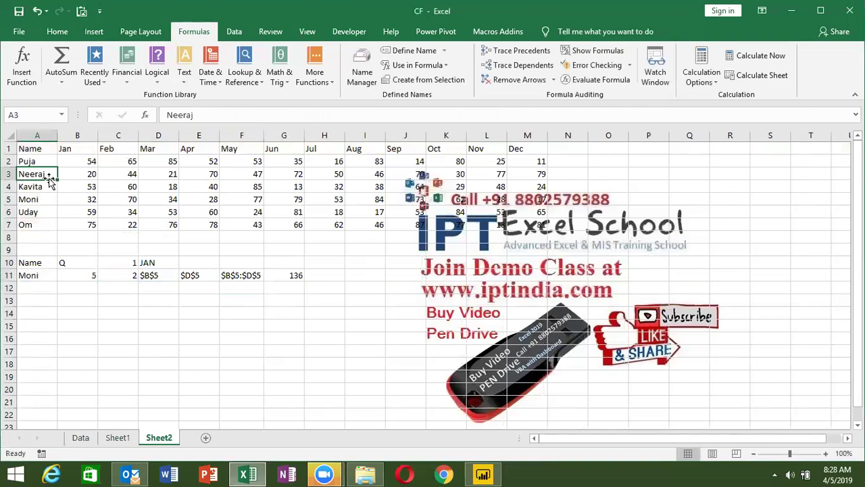
{"action": "key", "text": "Up"}
{"action": "key", "text": "Up"}
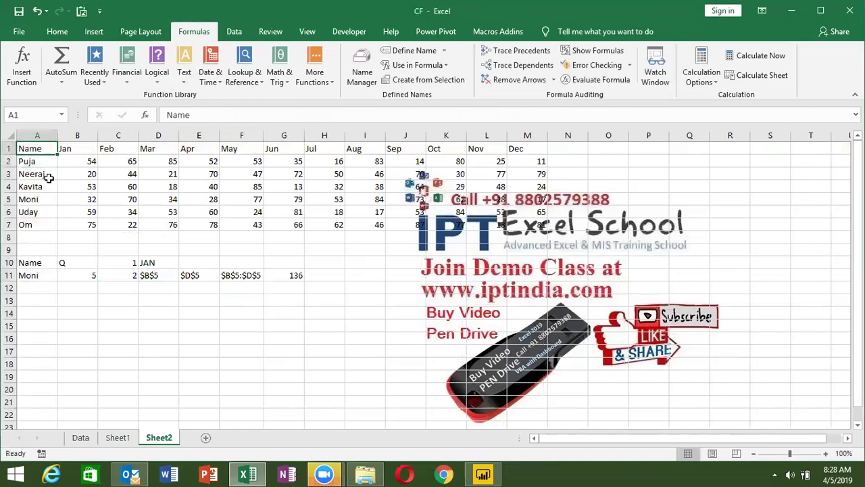
{"action": "key", "text": "ctrl+Right"}
{"action": "key", "text": "ctrl+Left"}
{"action": "key", "text": "ctrl+shift+Right"}
{"action": "key", "text": "ctrl+shift+Down"}
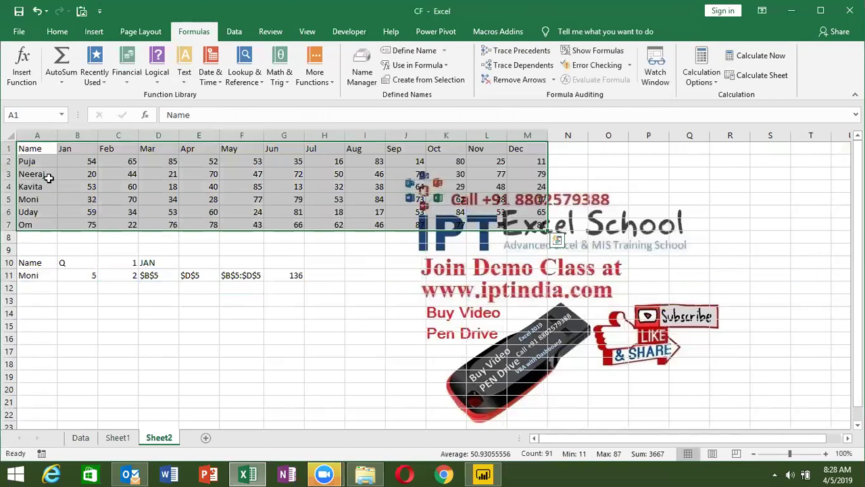
{"action": "key", "text": "ctrl+Home"}
{"action": "key", "text": "Right"}
{"action": "key", "text": "Right"}
{"action": "key", "text": "Right"}
{"action": "key", "text": "Right"}
{"action": "key", "text": "Left"}
{"action": "key", "text": "Home"}
Check the lookup labels, then select Moni's Jan to Mar values
{"action": "key", "text": "Down"}
{"action": "key", "text": "Down"}
{"action": "key", "text": "Down"}
{"action": "key", "text": "Down"}
{"action": "key", "text": "Down"}
{"action": "key", "text": "Down"}
{"action": "key", "text": "Down"}
{"action": "key", "text": "Down"}
{"action": "key", "text": "Up"}
{"action": "key", "text": "Up"}
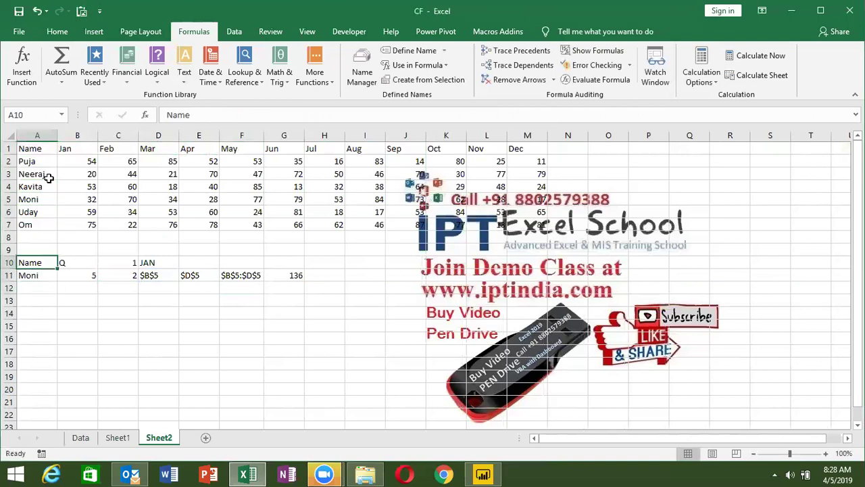
{"action": "key", "text": "Right"}
{"action": "key", "text": "Down"}
{"action": "key", "text": "Left"}
{"action": "key", "text": "Up"}
{"action": "key", "text": "Right"}
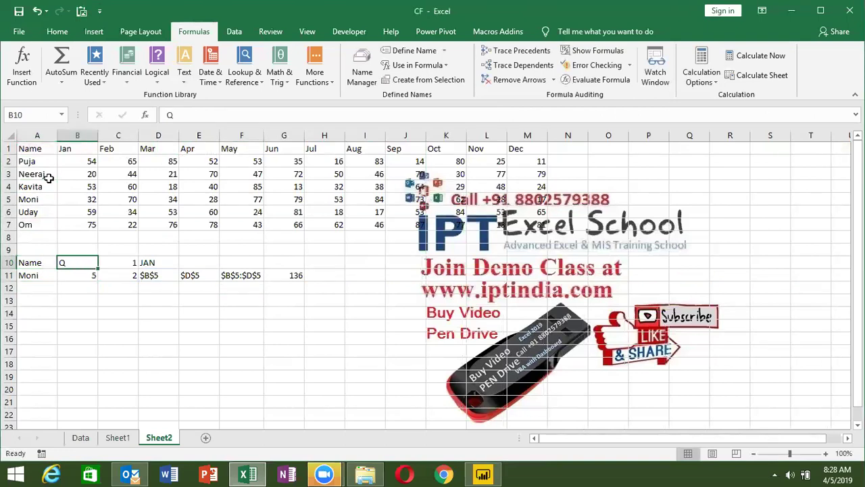
{"action": "key", "text": "Right"}
{"action": "key", "text": "Up"}
{"action": "key", "text": "Up"}
{"action": "key", "text": "Up"}
{"action": "key", "text": "Up"}
{"action": "key", "text": "Up"}
{"action": "key", "text": "Up"}
{"action": "key", "text": "Up"}
{"action": "key", "text": "Left"}
{"action": "key", "text": "Down"}
{"action": "key", "text": "Down"}
{"action": "key", "text": "Down"}
{"action": "key", "text": "shift+Right"}
{"action": "key", "text": "shift+Right"}
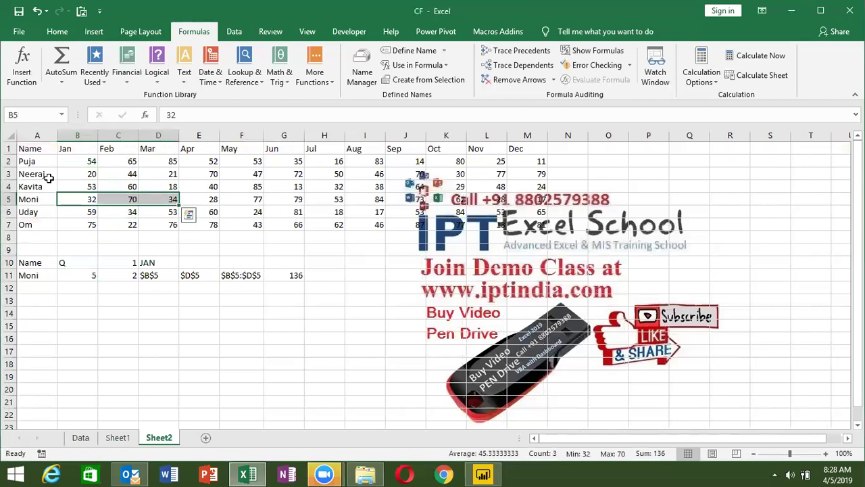
Set the quarter number in C10 to 2
{"action": "key", "text": "Down"}
{"action": "key", "text": "Down"}
{"action": "key", "text": "Down"}
{"action": "key", "text": "Down"}
{"action": "key", "text": "Right"}
{"action": "key", "text": "Down"}
{"action": "type", "text": "2"}
{"action": "key", "text": "Return"}
Select Neeraj's, then Moni's Apr to Jun values to compare the sum with 184
{"action": "key", "text": "Up"}
{"action": "key", "text": "Up"}
{"action": "key", "text": "Up"}
{"action": "key", "text": "Up"}
{"action": "key", "text": "Up"}
{"action": "key", "text": "Up"}
{"action": "key", "text": "Up"}
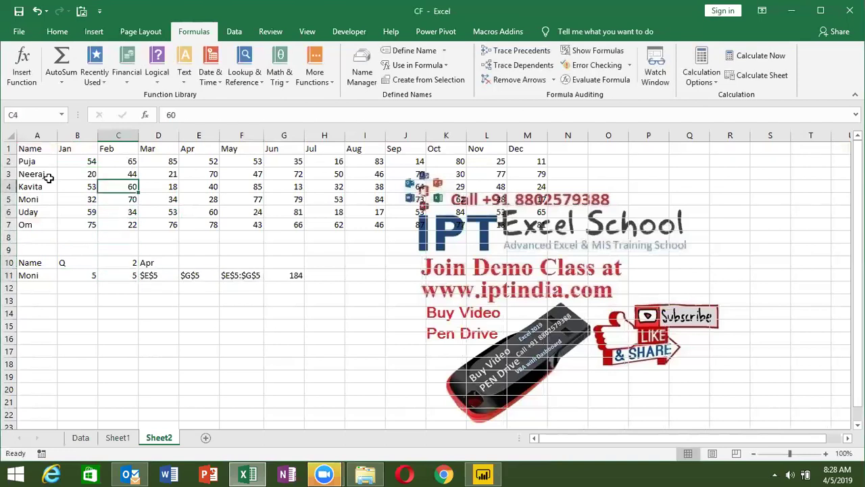
{"action": "key", "text": "Right"}
{"action": "key", "text": "Right"}
{"action": "key", "text": "Up"}
{"action": "key", "text": "shift+Right"}
{"action": "key", "text": "shift+Right"}
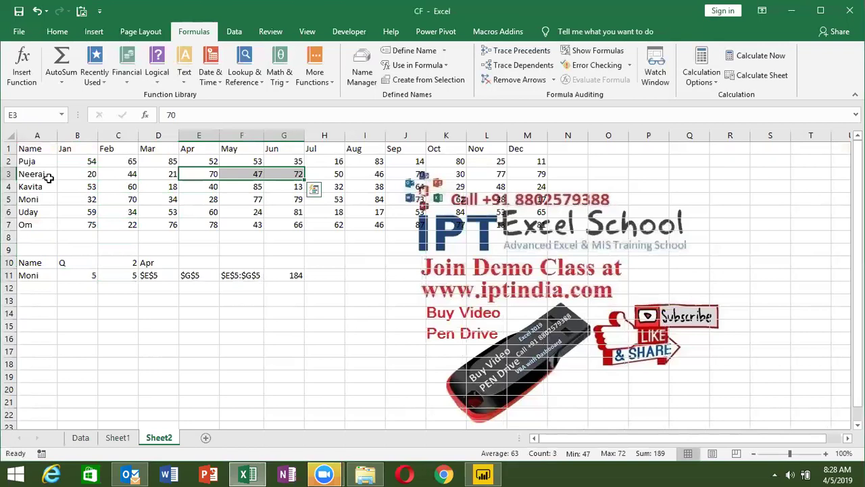
{"action": "key", "text": "Down"}
{"action": "key", "text": "Down"}
{"action": "key", "text": "shift+Right"}
{"action": "key", "text": "shift+Right"}
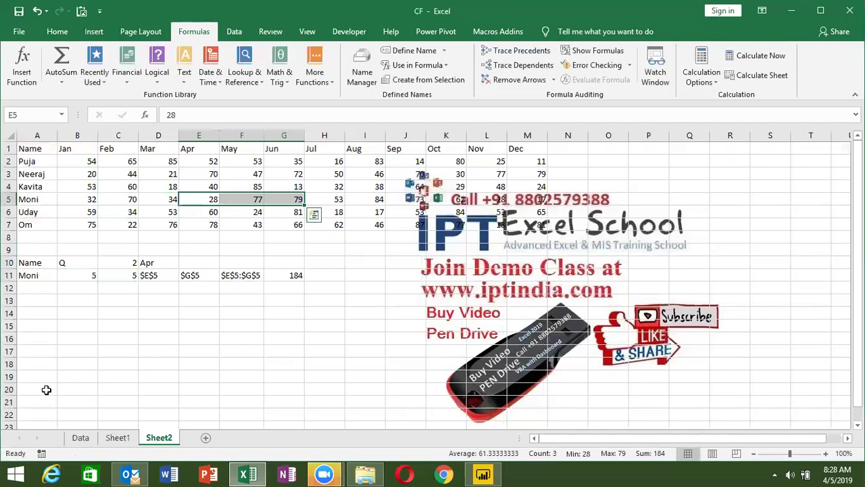
Enter Name in A15, Q in B14, 1 in B15 and Puja in A16
{"action": "left_click", "coordinate": [32, 323]}
{"action": "type", "text": "Name"}
{"action": "key", "text": "Tab"}
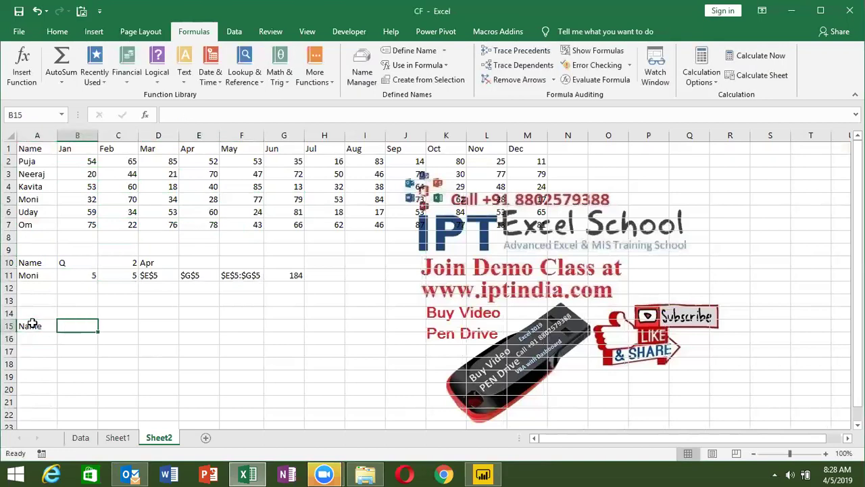
{"action": "key", "text": "Up"}
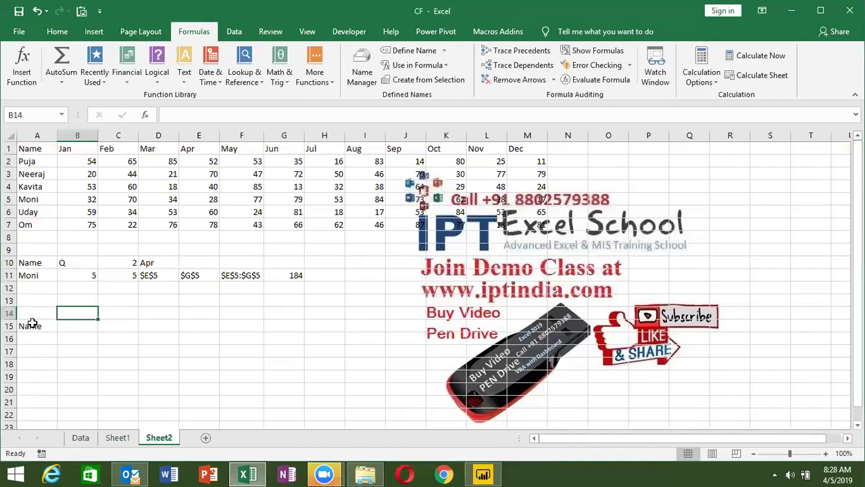
{"action": "type", "text": "Q"}
{"action": "key", "text": "Return"}
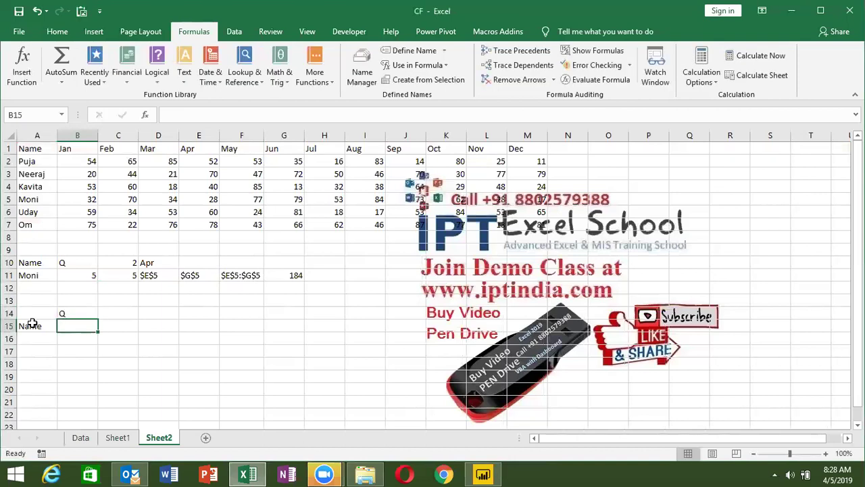
{"action": "type", "text": "1"}
{"action": "key", "text": "Return"}
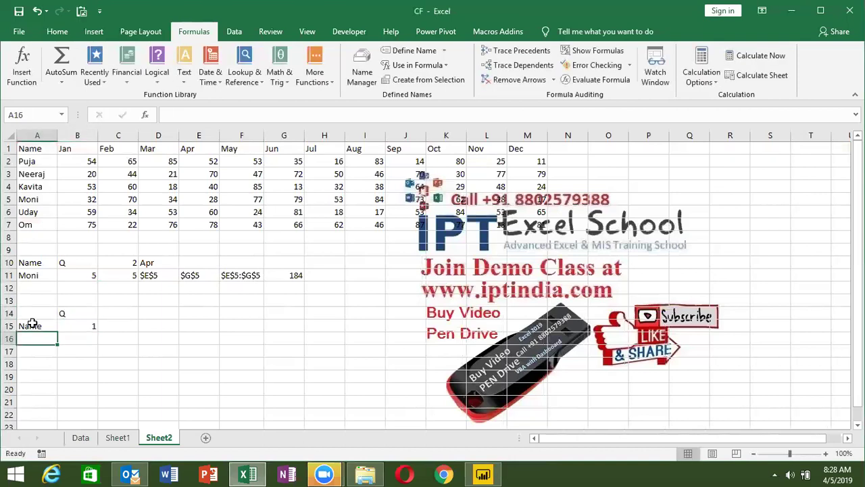
{"action": "type", "text": "Puja"}
{"action": "key", "text": "Tab"}
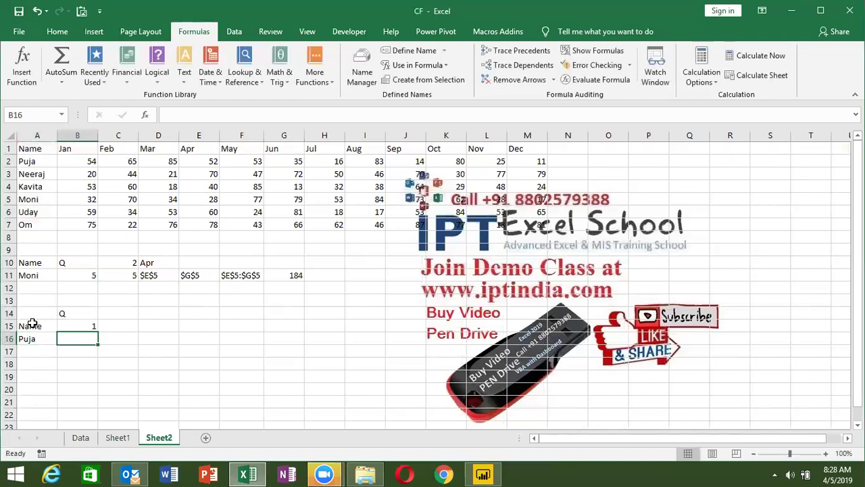
Select the Jan to Dec month headers, then open D10's CHOOSE formula for editing
{"action": "key", "text": "ctrl+Up"}
{"action": "key", "text": "ctrl+Up"}
{"action": "key", "text": "ctrl+Up"}
{"action": "key", "text": "ctrl+Up"}
{"action": "key", "text": "ctrl+shift+Right"}
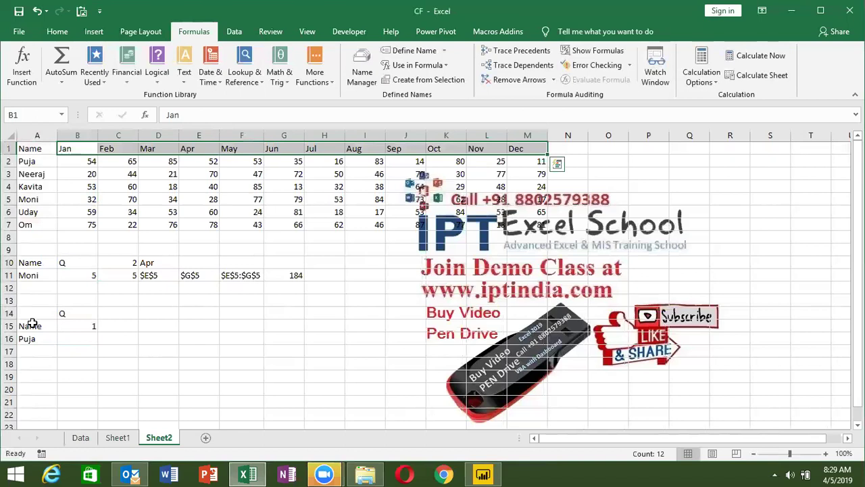
{"action": "key", "text": "Down"}
{"action": "key", "text": "Down"}
{"action": "key", "text": "Down"}
{"action": "key", "text": "Down"}
{"action": "key", "text": "Down"}
{"action": "key", "text": "Down"}
{"action": "key", "text": "Down"}
{"action": "key", "text": "Down"}
{"action": "key", "text": "Down"}
{"action": "key", "text": "Down"}
{"action": "key", "text": "Down"}
{"action": "key", "text": "Down"}
{"action": "key", "text": "Up"}
{"action": "key", "text": "Up"}
{"action": "key", "text": "Up"}
{"action": "key", "text": "Up"}
{"action": "key", "text": "Up"}
{"action": "key", "text": "Right"}
{"action": "key", "text": "Right"}
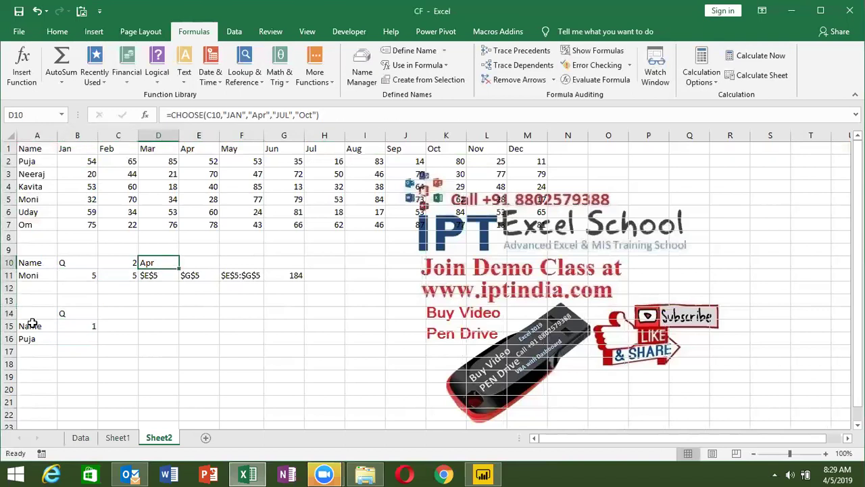
{"action": "key", "text": "F2"}
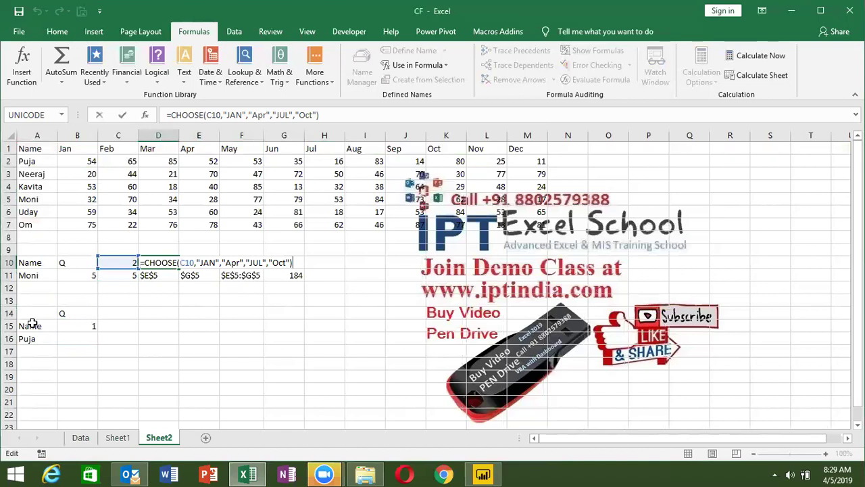
{"action": "key", "text": "Escape"}
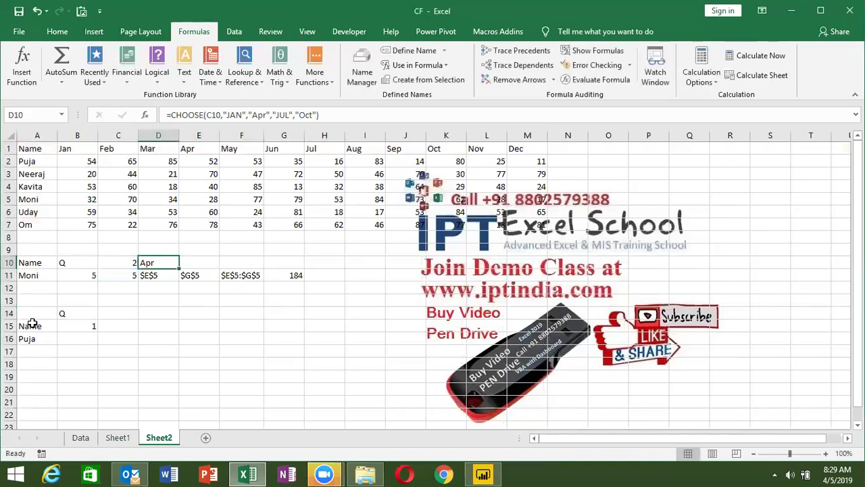
{"action": "key", "text": "Left"}
{"action": "key", "text": "Left"}
{"action": "key", "text": "Down"}
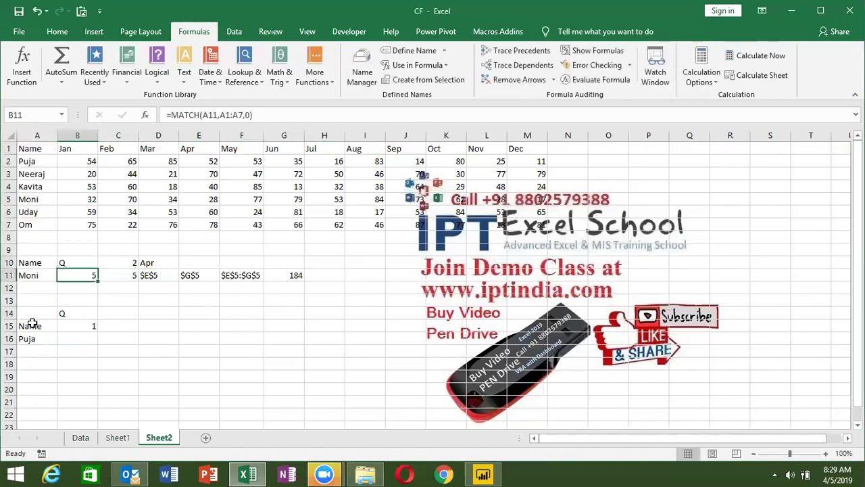
{"action": "key", "text": "F2"}
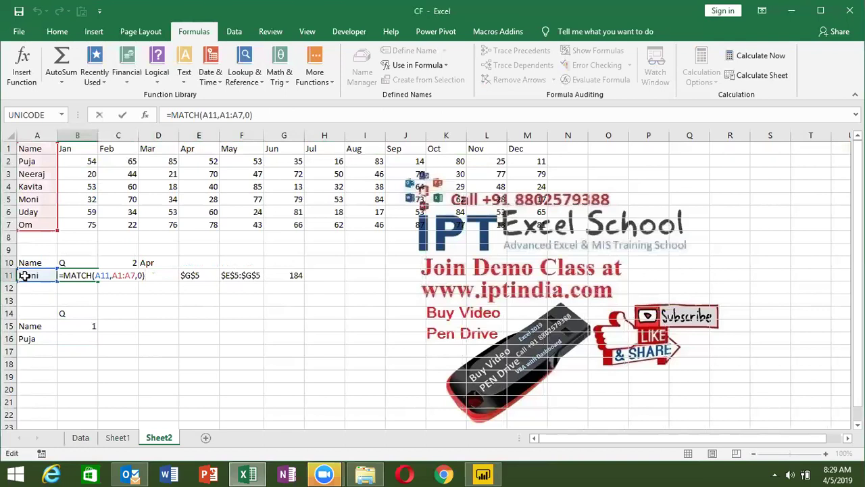
{"action": "key", "text": "ctrl+Return"}
{"action": "key", "text": "Right"}
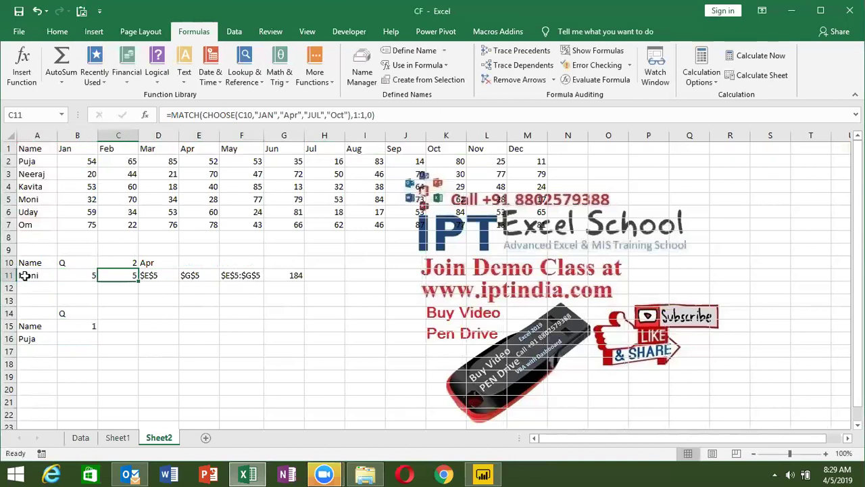
{"action": "key", "text": "F2"}
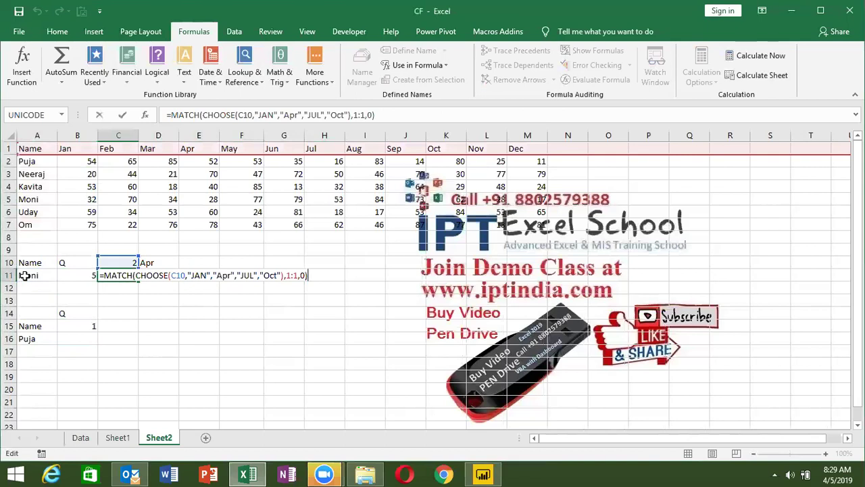
{"action": "key", "text": "Return"}
{"action": "key", "text": "Up"}
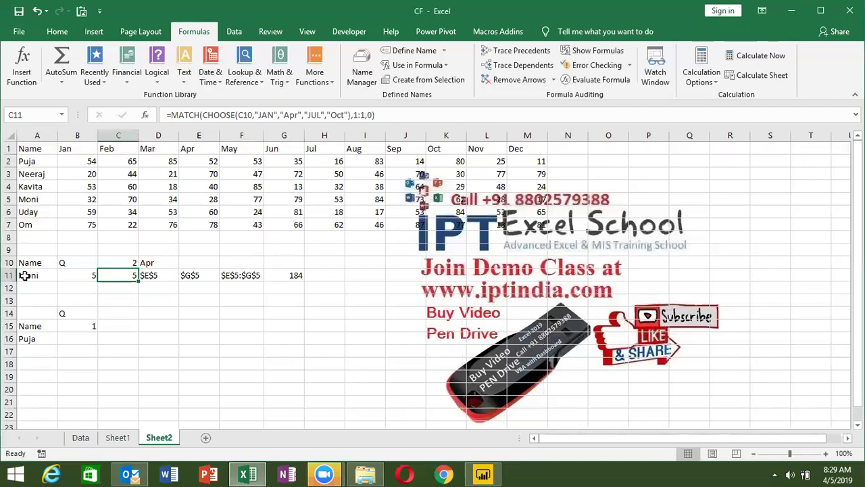
{"action": "key", "text": "Left"}
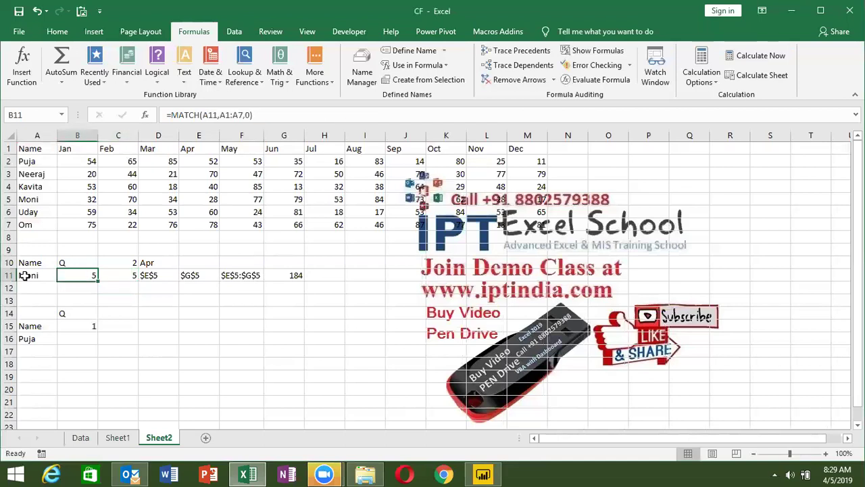
{"action": "key", "text": "Right"}
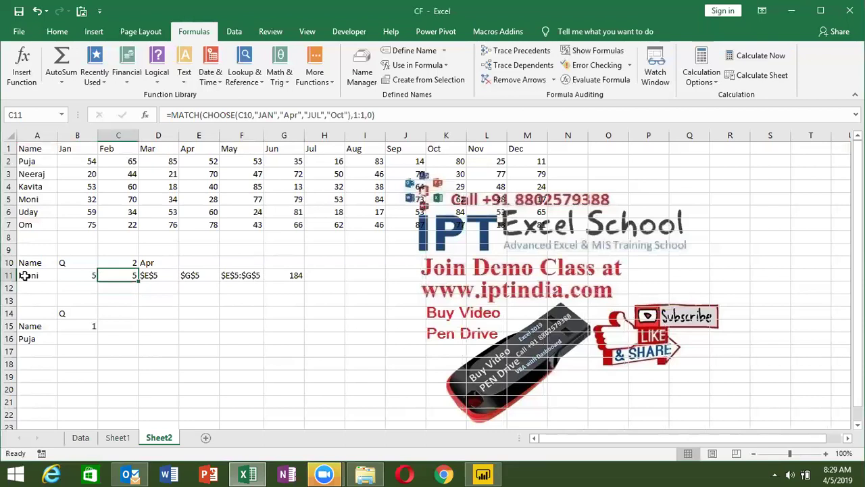
{"action": "key", "text": "Left"}
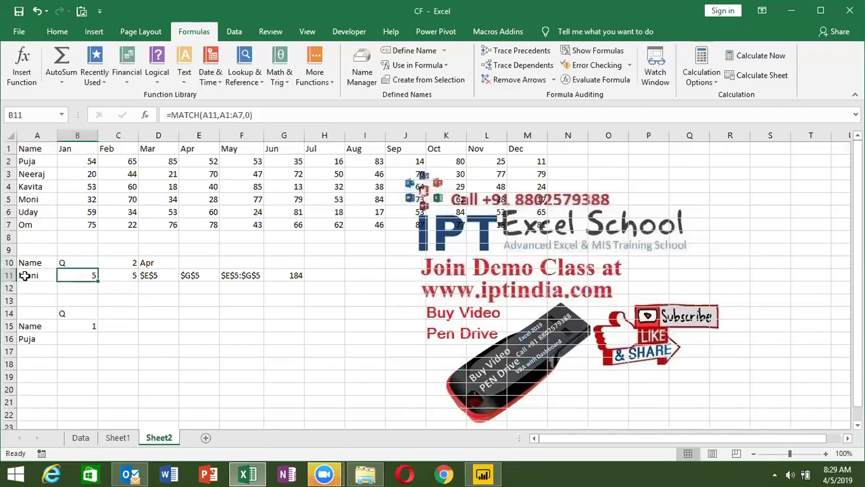
{"action": "key", "text": "Right"}
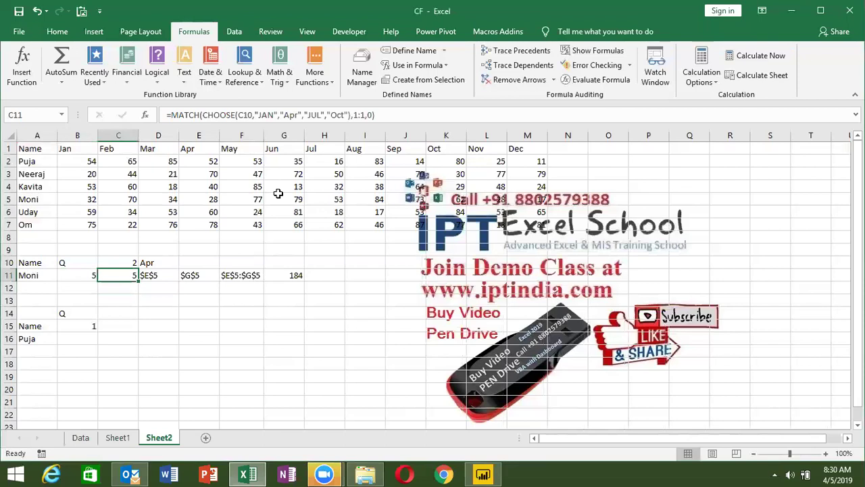
{"action": "left_click", "coordinate": [168, 276]}
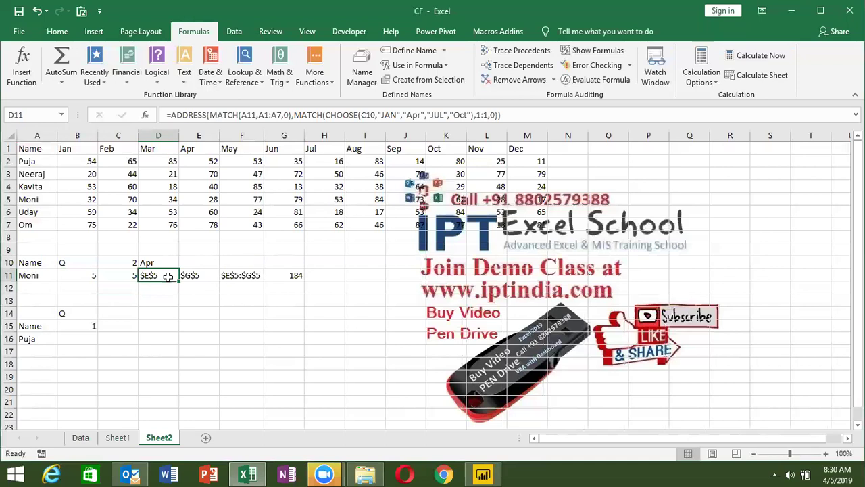
{"action": "key", "text": "F2"}
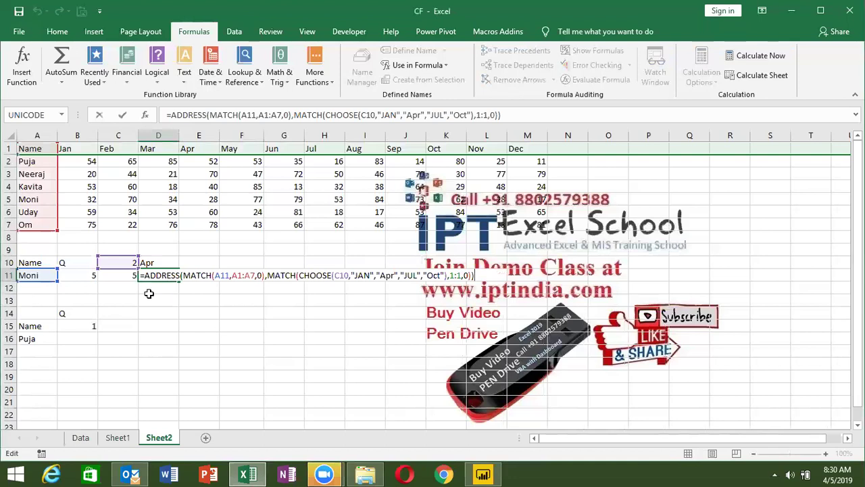
{"action": "key", "text": "ctrl+Return"}
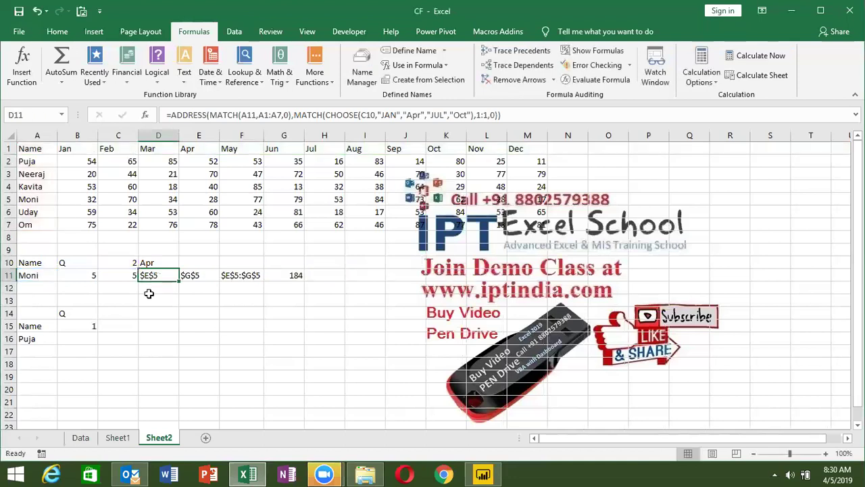
{"action": "key", "text": "Left"}
{"action": "key", "text": "Left"}
{"action": "key", "text": "Right"}
{"action": "key", "text": "Right"}
{"action": "key", "text": "Right"}
{"action": "key", "text": "Left"}
{"action": "key", "text": "Right"}
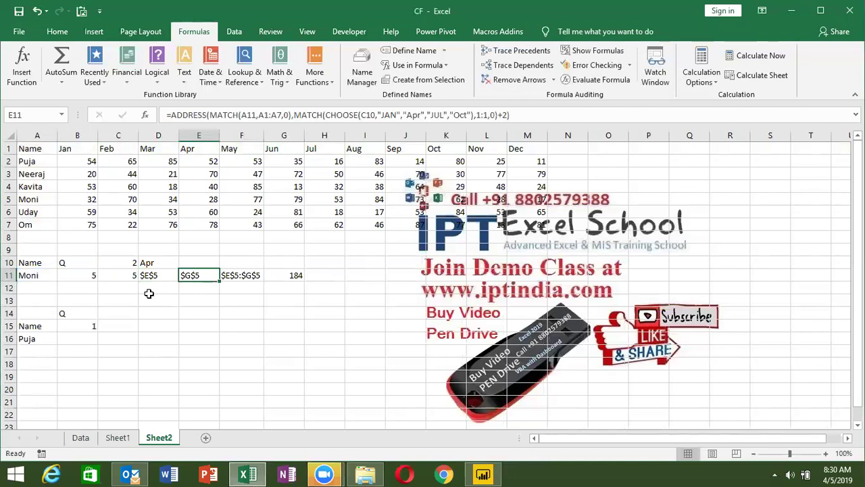
{"action": "key", "text": "Up"}
{"action": "key", "text": "Right"}
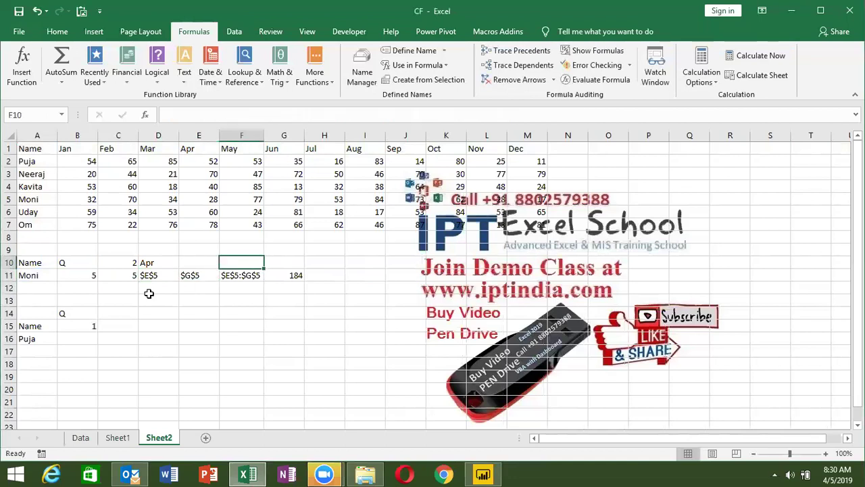
{"action": "key", "text": "Down"}
{"action": "key", "text": "Down"}
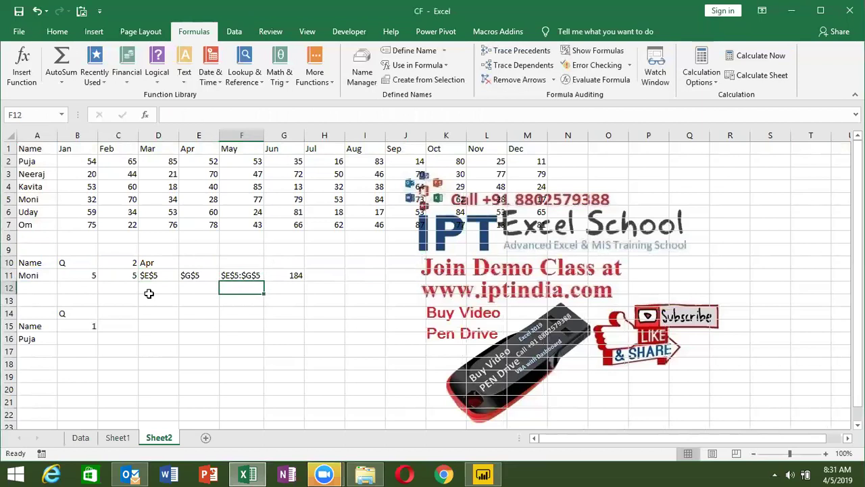
Start a SUM formula in F12, then cancel it
{"action": "type", "text": "=S"}
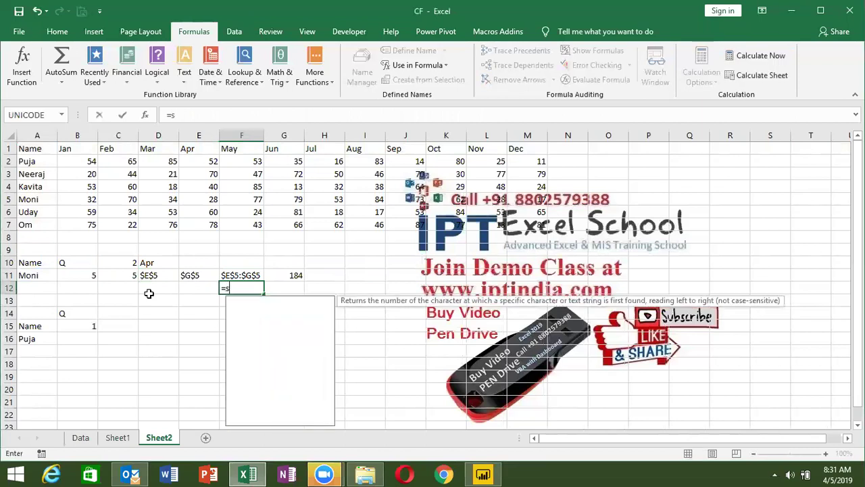
{"action": "type", "text": "UM("}
{"action": "key", "text": "Left"}
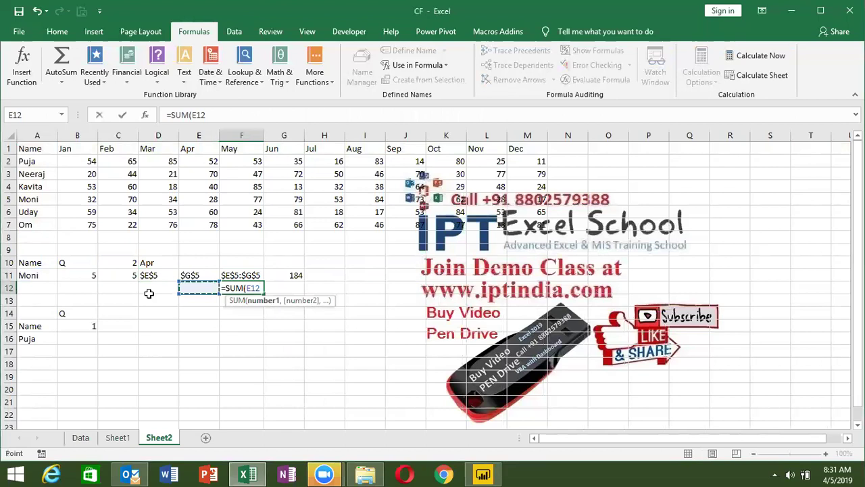
{"action": "key", "text": "Escape"}
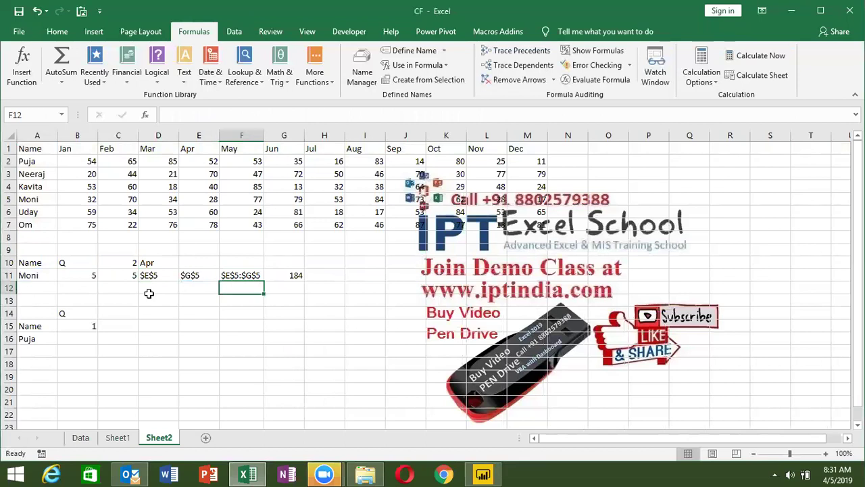
Review F11's range address and G11's total of 184, then select cell D16
{"action": "key", "text": "Up"}
{"action": "key", "text": "Down"}
{"action": "key", "text": "Right"}
{"action": "key", "text": "Up"}
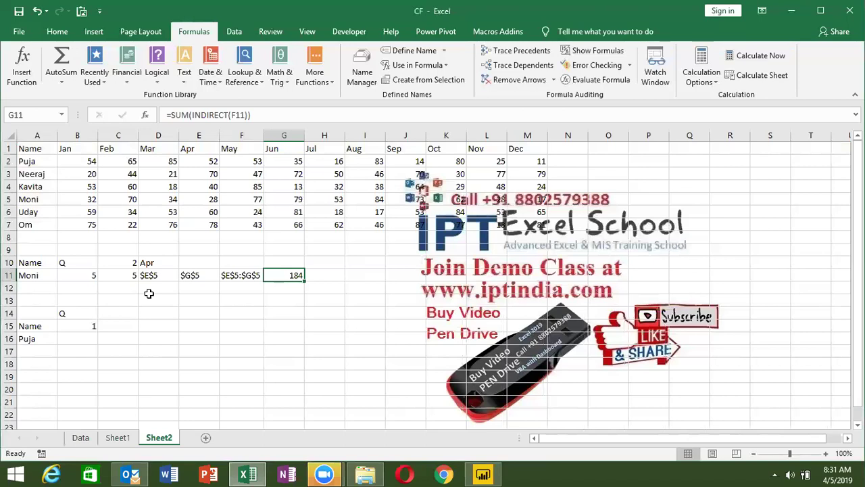
{"action": "key", "text": "Left"}
{"action": "key", "text": "Left"}
{"action": "key", "text": "Left"}
{"action": "key", "text": "Left"}
{"action": "key", "text": "Left"}
{"action": "key", "text": "Up"}
{"action": "key", "text": "Right"}
{"action": "key", "text": "Right"}
{"action": "key", "text": "Down"}
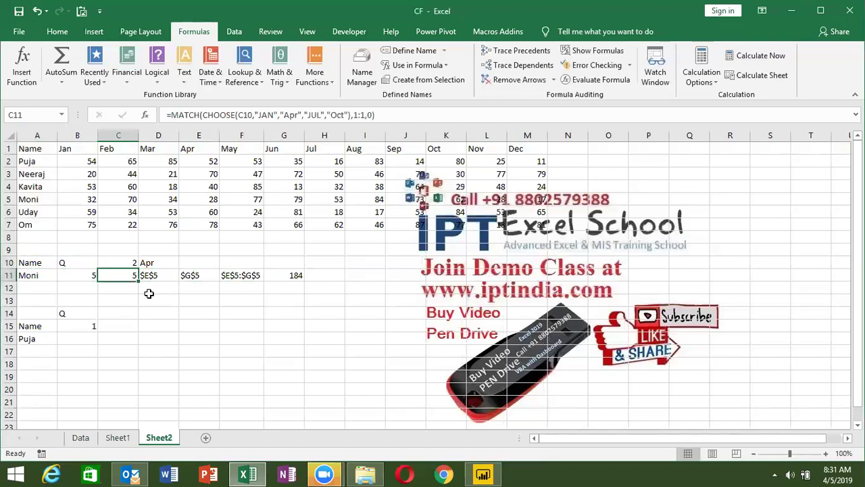
{"action": "key", "text": "Right"}
{"action": "key", "text": "Right"}
{"action": "key", "text": "Right"}
{"action": "key", "text": "Right"}
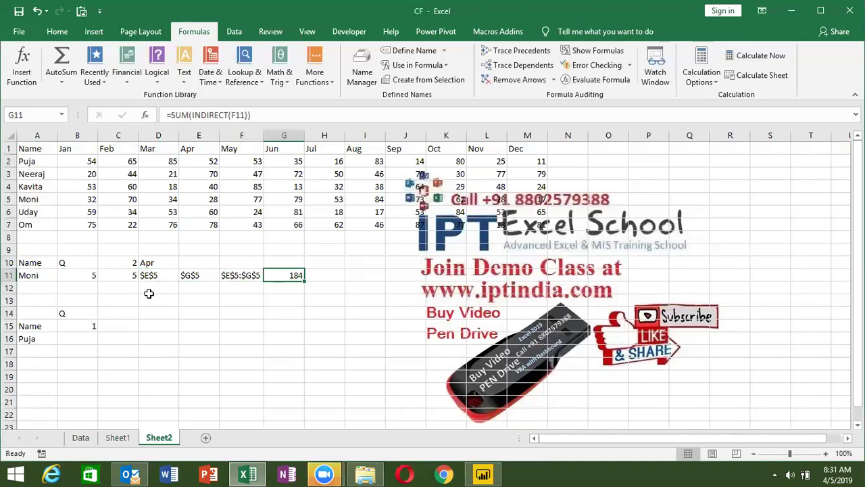
{"action": "key", "text": "Down"}
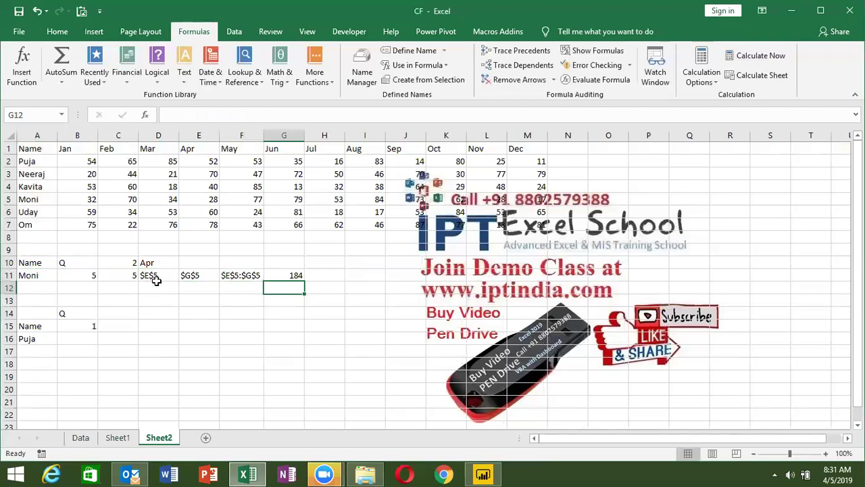
{"action": "left_click", "coordinate": [171, 341]}
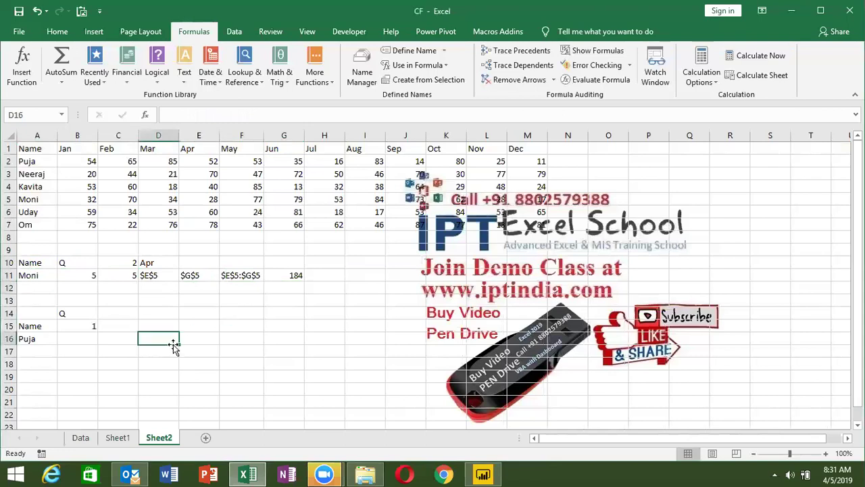
Add a new Sheet3 and enter =ROW() in A1
{"action": "left_click", "coordinate": [206, 438]}
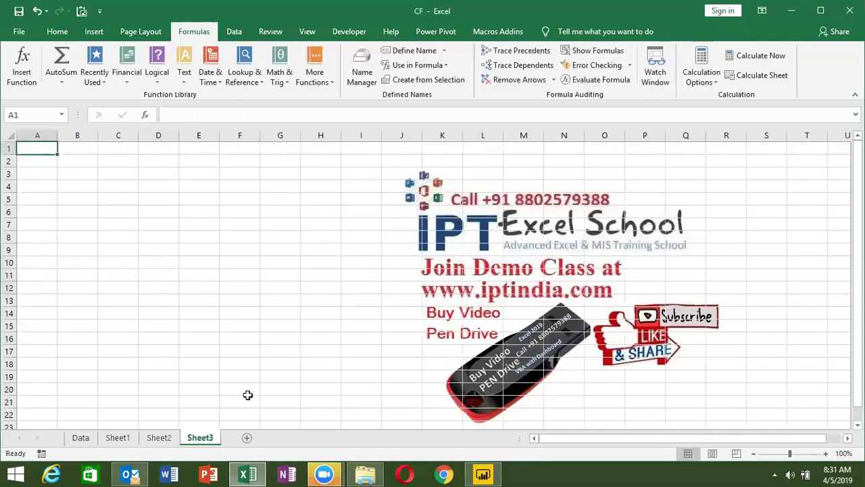
{"action": "type", "text": "=row"}
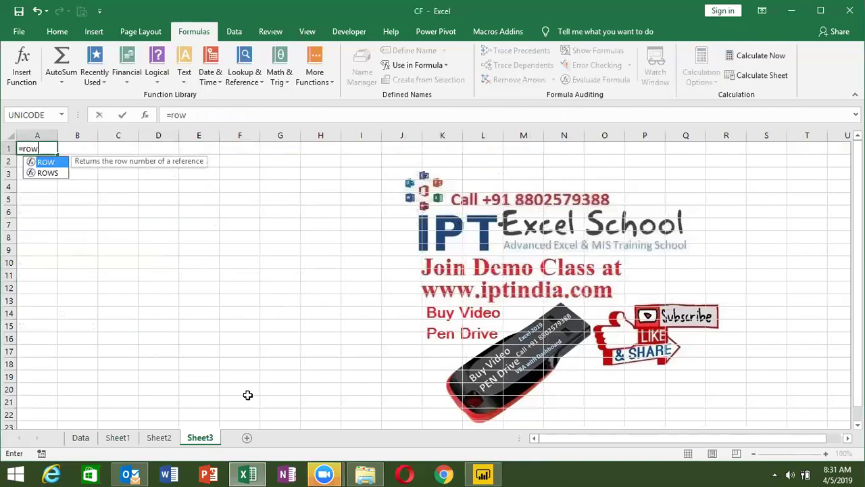
{"action": "key", "text": "Tab"}
{"action": "type", "text": ")"}
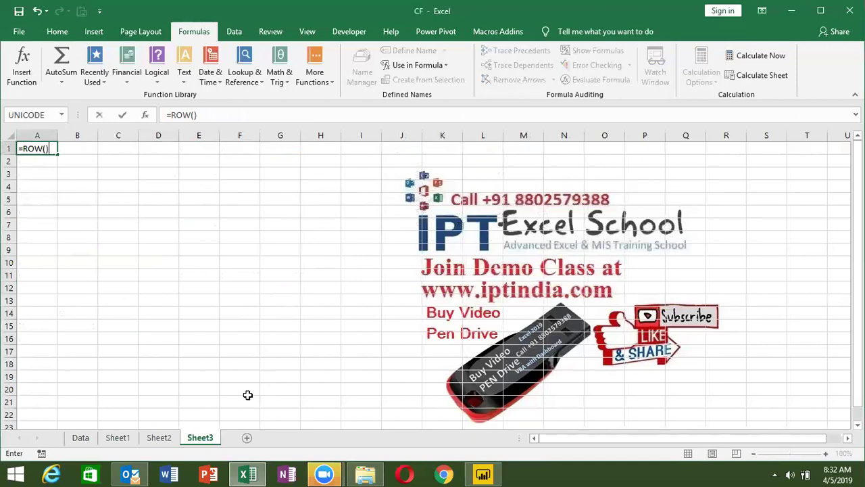
{"action": "key", "text": "Return"}
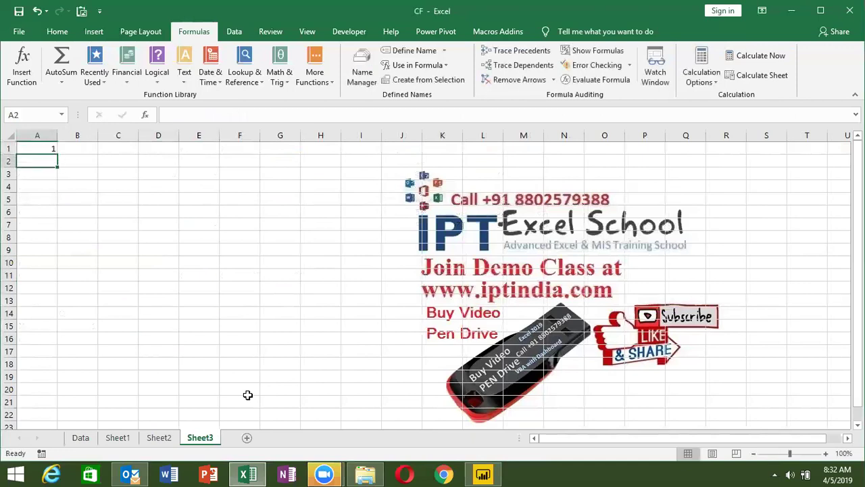
Enter =ROW(H7) in cell D3
{"action": "key", "text": "Up"}
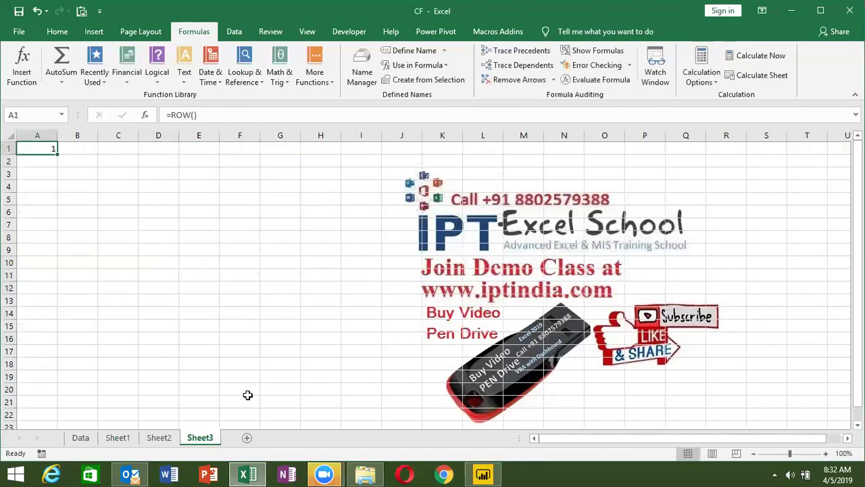
{"action": "key", "text": "Right"}
{"action": "key", "text": "Right"}
{"action": "key", "text": "Right"}
{"action": "key", "text": "Down"}
{"action": "key", "text": "Down"}
{"action": "type", "text": "="}
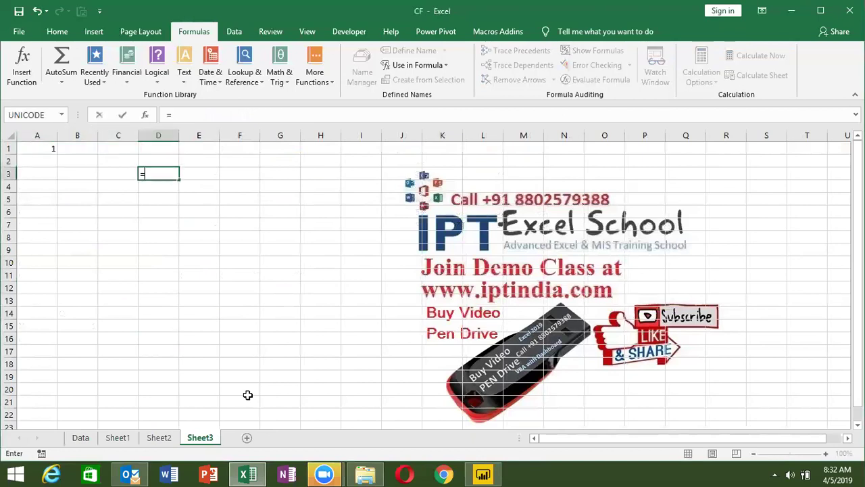
{"action": "type", "text": "row"}
{"action": "key", "text": "Tab"}
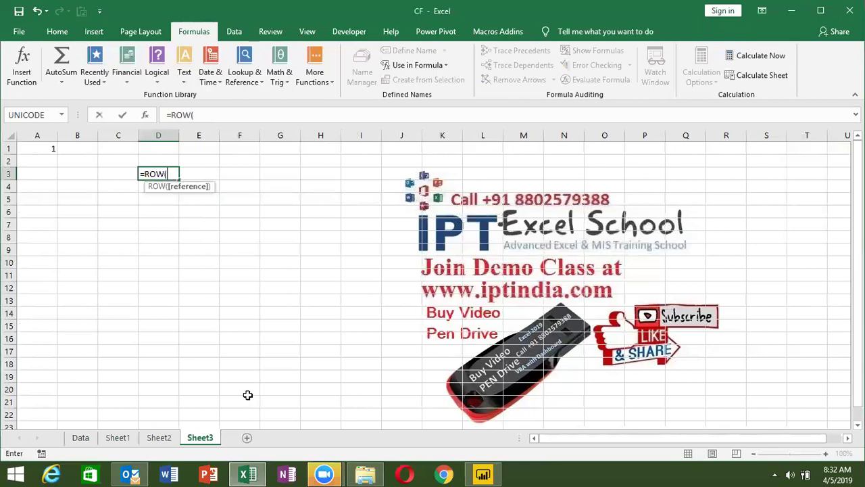
{"action": "key", "text": "Right"}
{"action": "key", "text": "Right"}
{"action": "key", "text": "Right"}
{"action": "key", "text": "Right"}
{"action": "key", "text": "Down"}
{"action": "key", "text": "Down"}
{"action": "key", "text": "Down"}
{"action": "key", "text": "Down"}
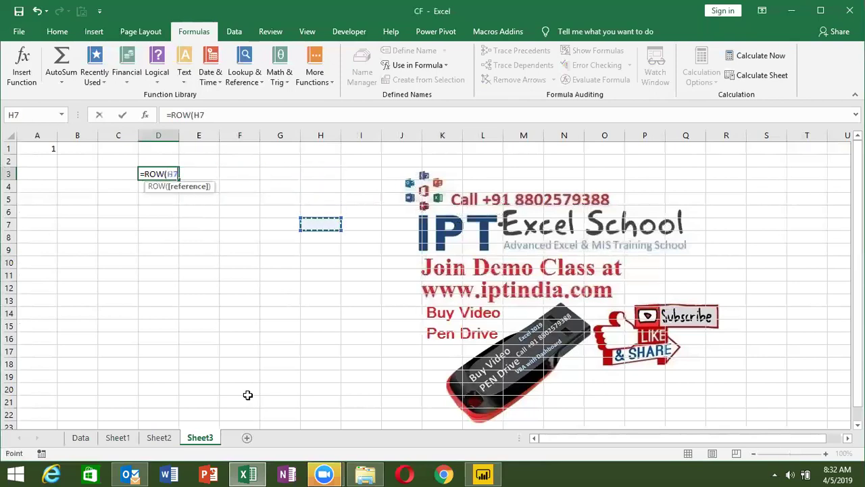
{"action": "type", "text": ")"}
{"action": "key", "text": "ctrl+Return"}
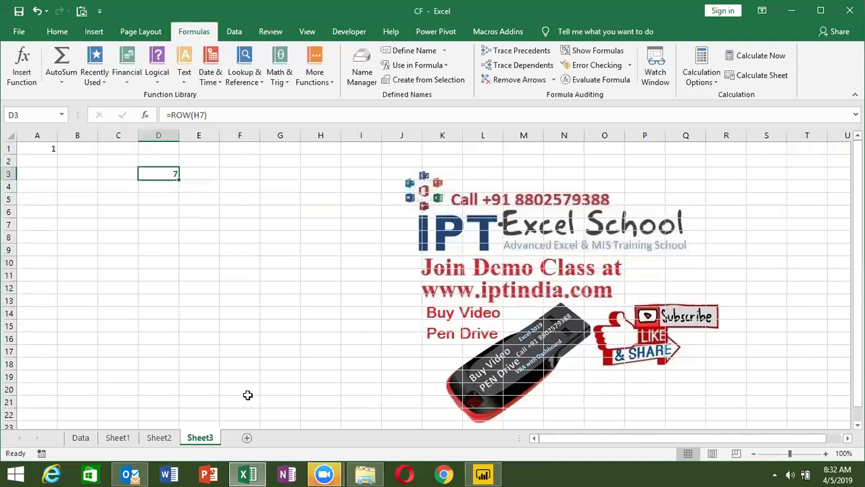
Clear A1's formula and enter 1 to start a manual serial list
{"action": "key", "text": "Left"}
{"action": "key", "text": "Left"}
{"action": "key", "text": "Up"}
{"action": "key", "text": "Up"}
{"action": "key", "text": "Left"}
{"action": "key", "text": "Delete"}
{"action": "type", "text": "1"}
{"action": "key", "text": "Return"}
Enter 2 in A2 and drag the 1, 2 series down column A
{"action": "type", "text": "2"}
{"action": "key", "text": "Up"}
{"action": "key", "text": "shift+Down"}
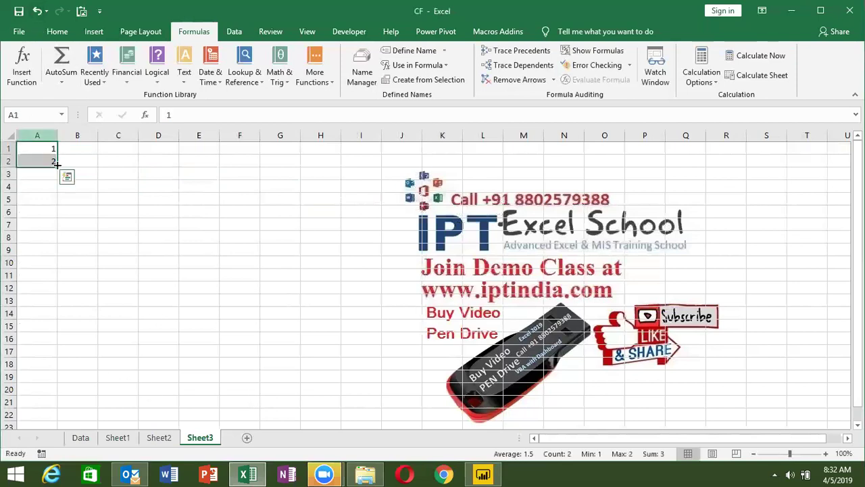
{"action": "left_click_drag", "start_coordinate": [56, 164], "coordinate": [59, 454]}
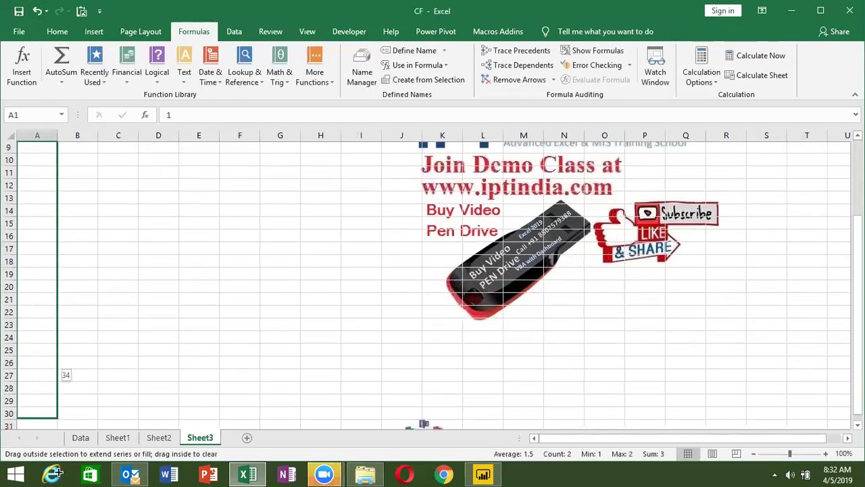
Delete rows 5 through 8 from the sheet
{"action": "key", "text": "ctrl+Home"}
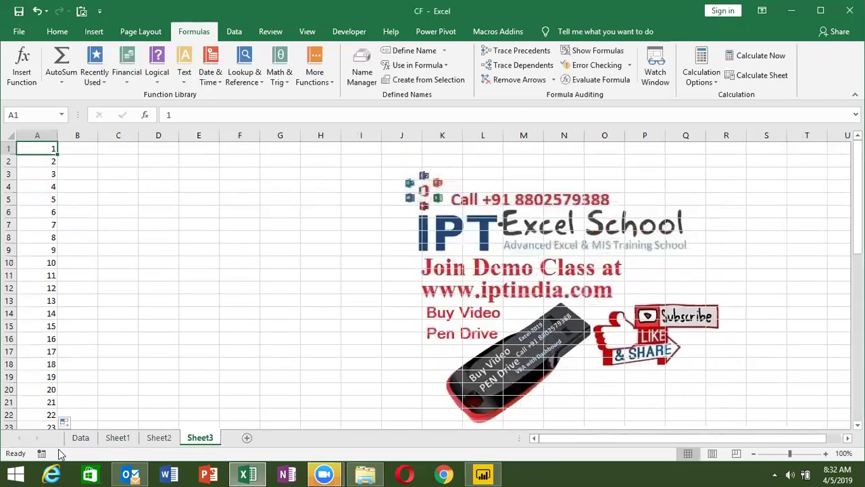
{"action": "key", "text": "Down"}
{"action": "key", "text": "Down"}
{"action": "key", "text": "Down"}
{"action": "key", "text": "Down"}
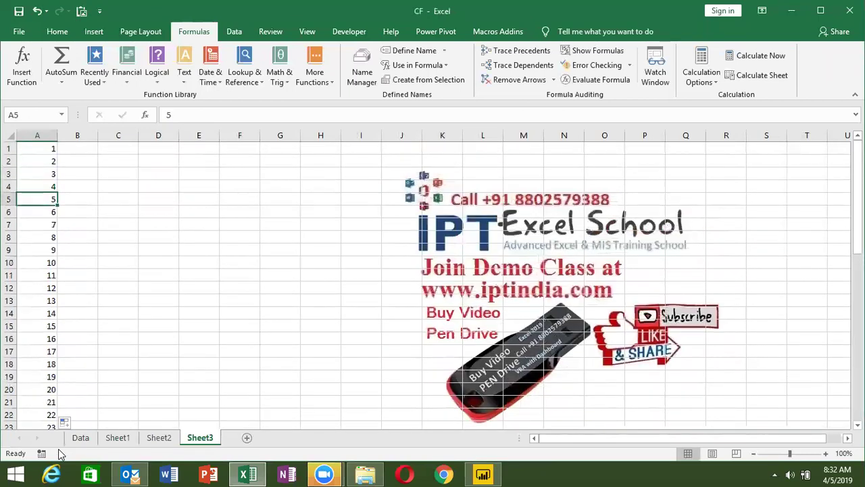
{"action": "key", "text": "shift+space"}
{"action": "key", "text": "shift+Down"}
{"action": "key", "text": "shift+Down"}
{"action": "key", "text": "shift+Down"}
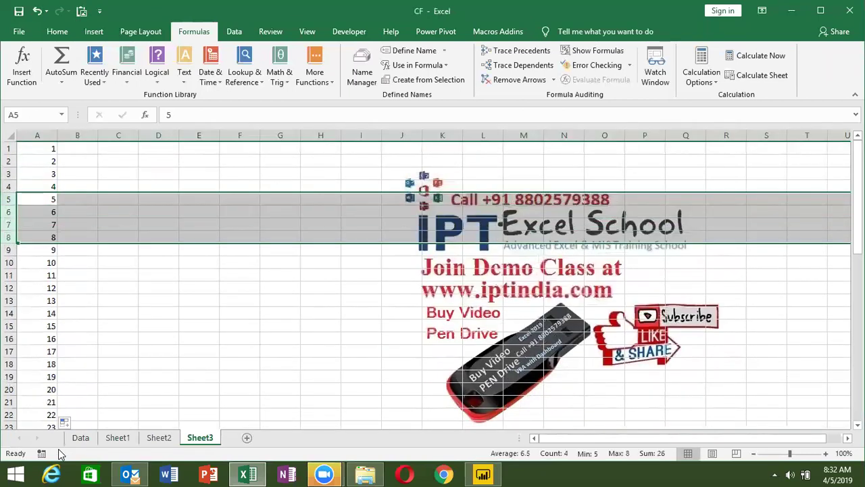
{"action": "key", "text": "ctrl+minus"}
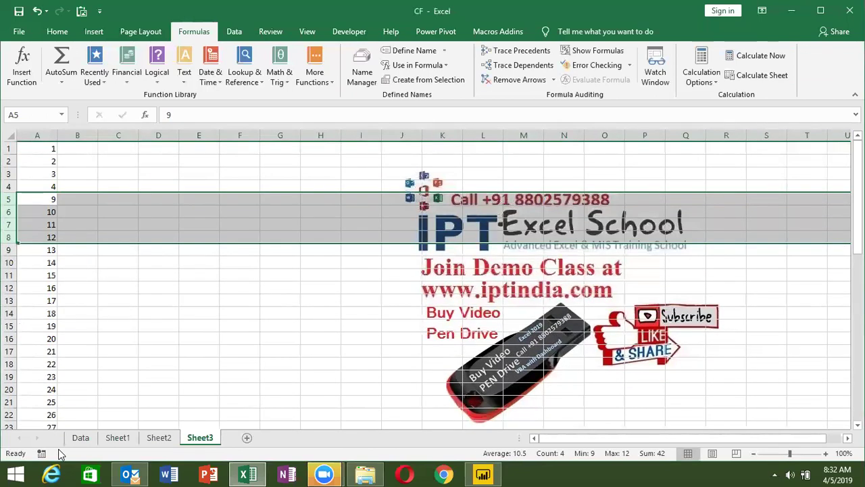
Enter =ROW() in A1 and select column A down through the serial numbers
{"action": "key", "text": "Up"}
{"action": "key", "text": "Up"}
{"action": "key", "text": "Up"}
{"action": "key", "text": "Up"}
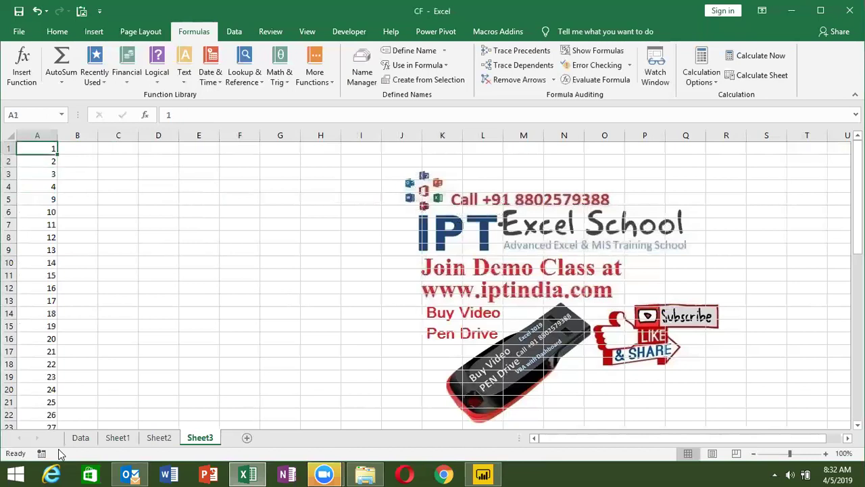
{"action": "type", "text": "=row"}
{"action": "key", "text": "Tab"}
{"action": "key", "text": "Return"}
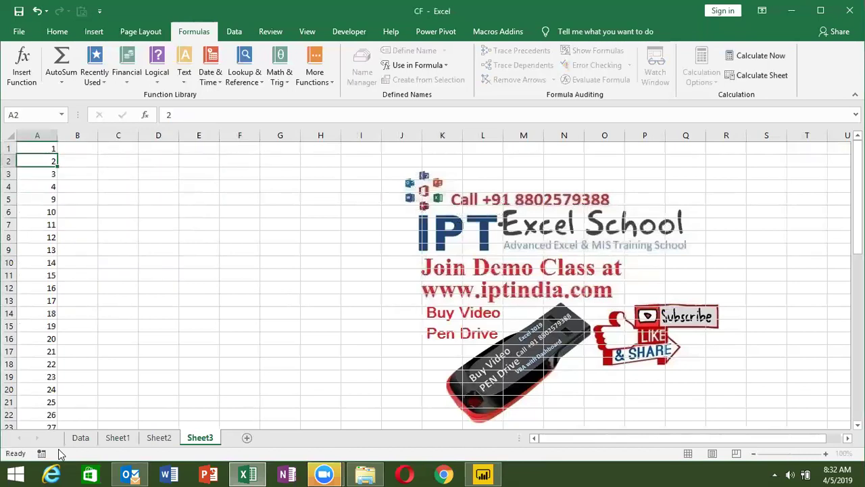
{"action": "key", "text": "Up"}
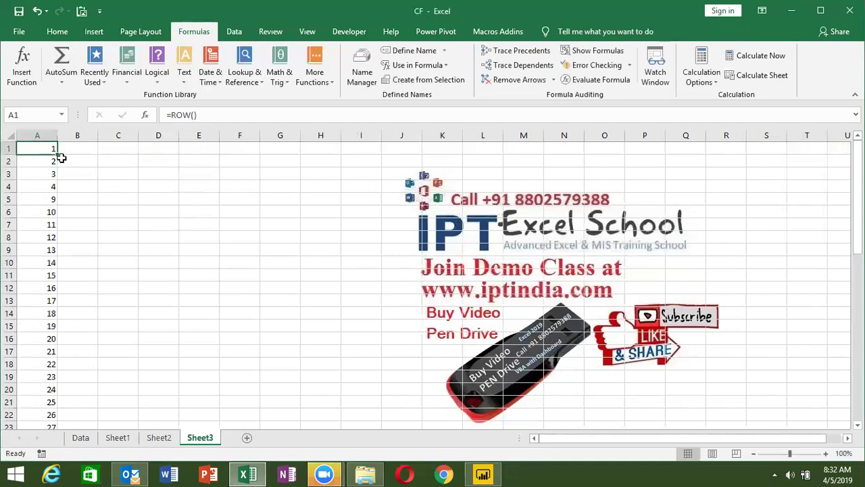
{"action": "key", "text": "ctrl+shift+Down"}
Select A4:A7, then move the active cell over to D8
{"action": "left_click", "coordinate": [43, 225]}
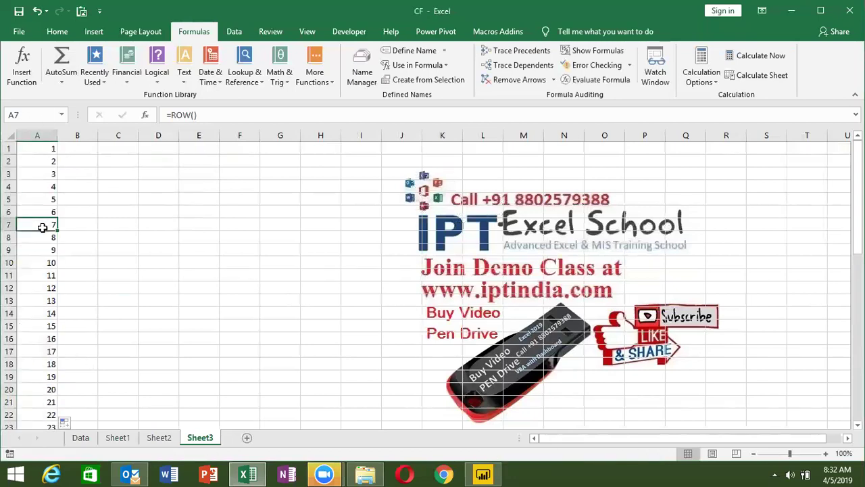
{"action": "left_click_drag", "start_coordinate": [42, 226], "coordinate": [42, 186]}
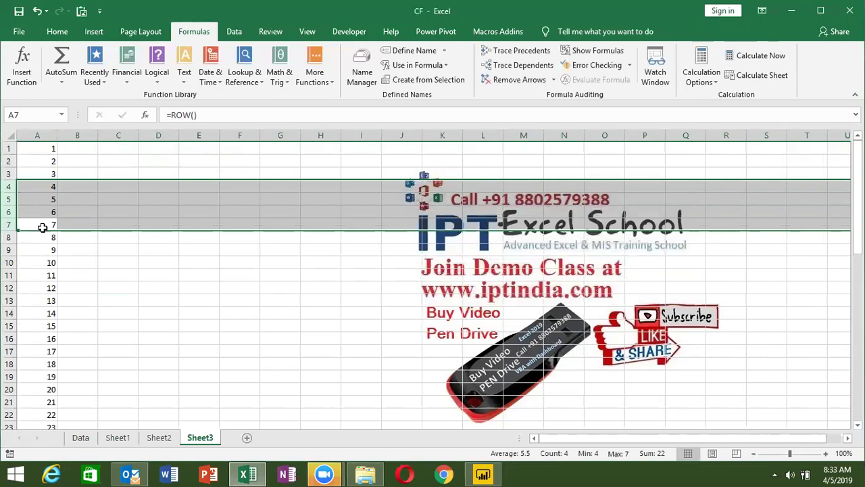
{"action": "key", "text": "Right"}
{"action": "key", "text": "Right"}
{"action": "key", "text": "Right"}
{"action": "key", "text": "Right"}
{"action": "key", "text": "Right"}
{"action": "key", "text": "Down"}
{"action": "key", "text": "Left"}
{"action": "key", "text": "Left"}
Type the header Sr in D8 and enter =ROW() in D9
{"action": "type", "text": "Sr"}
{"action": "key", "text": "Return"}
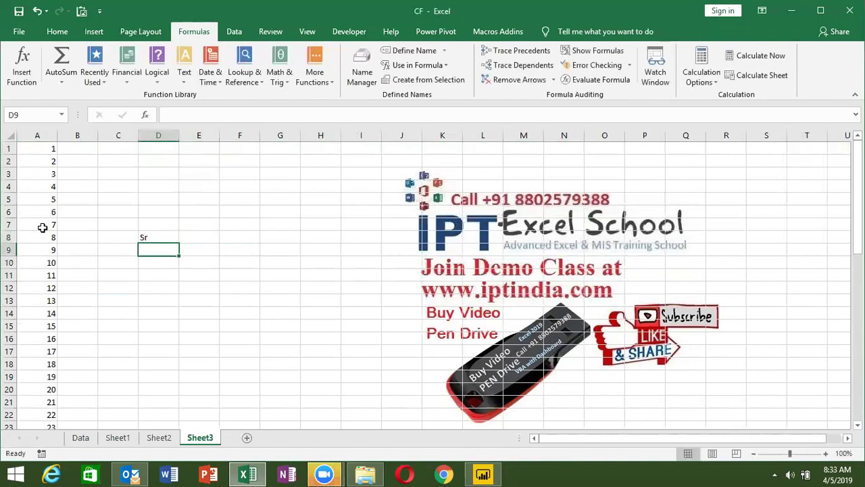
{"action": "type", "text": "=ROW()"}
{"action": "key", "text": "ctrl+Return"}
{"action": "key", "text": "shift+Down"}
{"action": "key", "text": "shift+Up"}
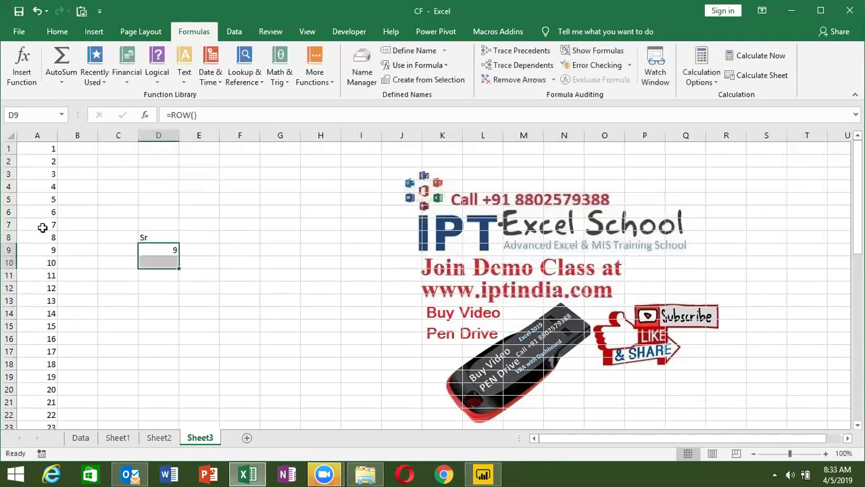
{"action": "key", "text": "shift+Up"}
{"action": "key", "text": "shift+Down"}
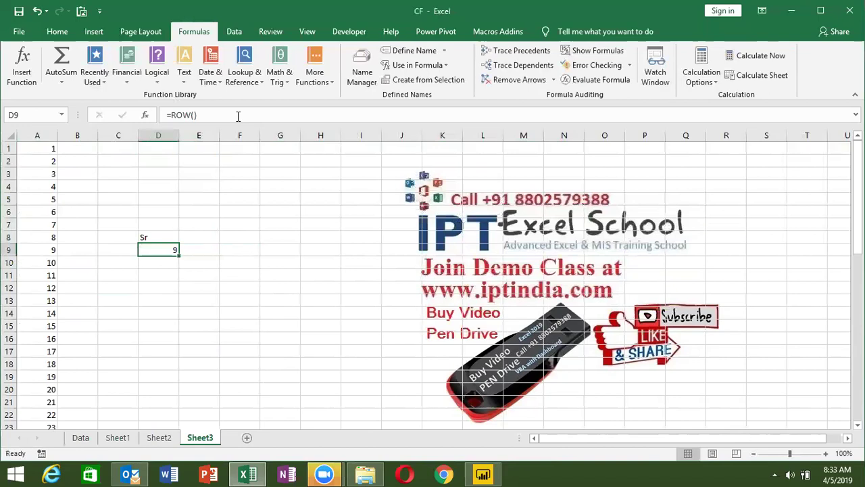
Change D9 to =ROW()-8 and fill it down to D19
{"action": "left_click", "coordinate": [238, 115]}
{"action": "type", "text": "-8"}
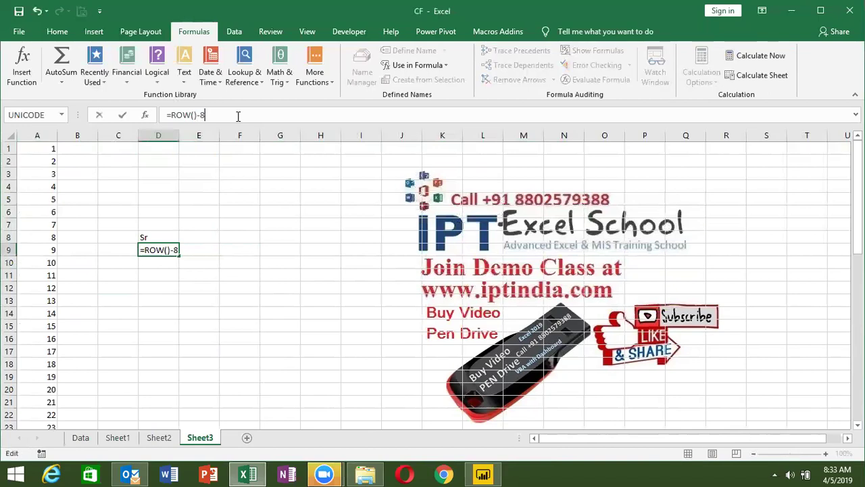
{"action": "key", "text": "ctrl+Return"}
{"action": "key", "text": "shift+Down"}
{"action": "key", "text": "shift+Down"}
{"action": "key", "text": "shift+Down"}
{"action": "key", "text": "shift+Down"}
{"action": "key", "text": "shift+Down"}
{"action": "key", "text": "shift+Down"}
{"action": "key", "text": "shift+Down"}
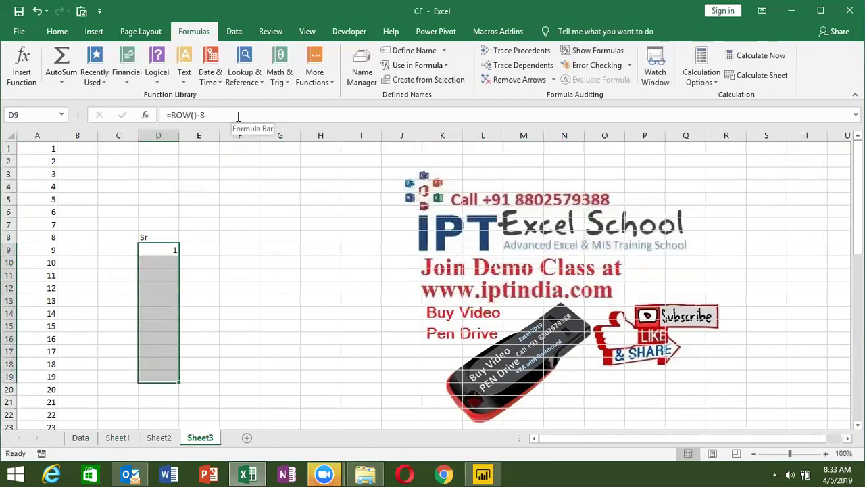
{"action": "key", "text": "ctrl+d"}
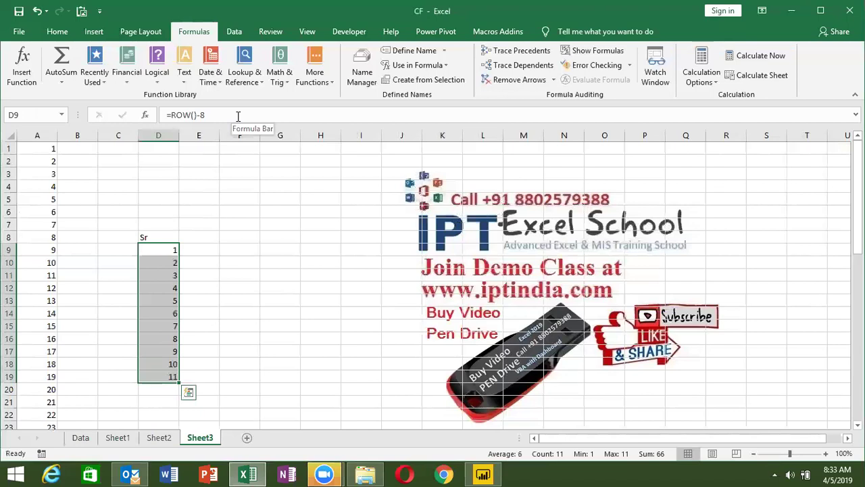
On the Data sheet, enter =ROW() in N2, correcting a mistaken ROMAN autocomplete
{"action": "left_click", "coordinate": [82, 440]}
{"action": "key", "text": "Up"}
{"action": "key", "text": "Up"}
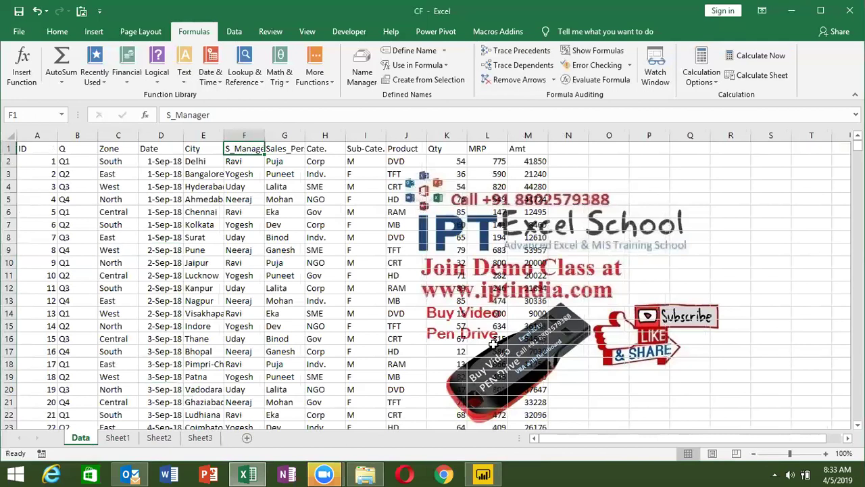
{"action": "key", "text": "Right"}
{"action": "key", "text": "Right"}
{"action": "key", "text": "Right"}
{"action": "key", "text": "Right"}
{"action": "key", "text": "Right"}
{"action": "key", "text": "Right"}
{"action": "key", "text": "Right"}
{"action": "key", "text": "Right"}
{"action": "key", "text": "Down"}
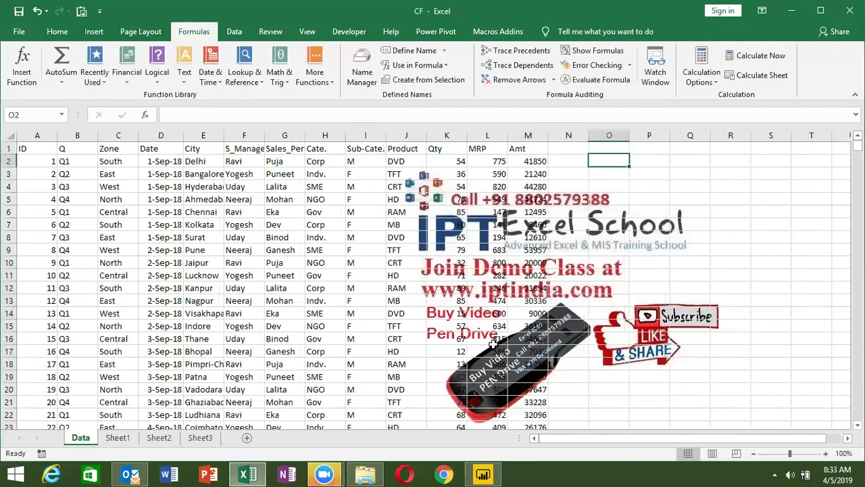
{"action": "key", "text": "Left"}
{"action": "type", "text": "=ro"}
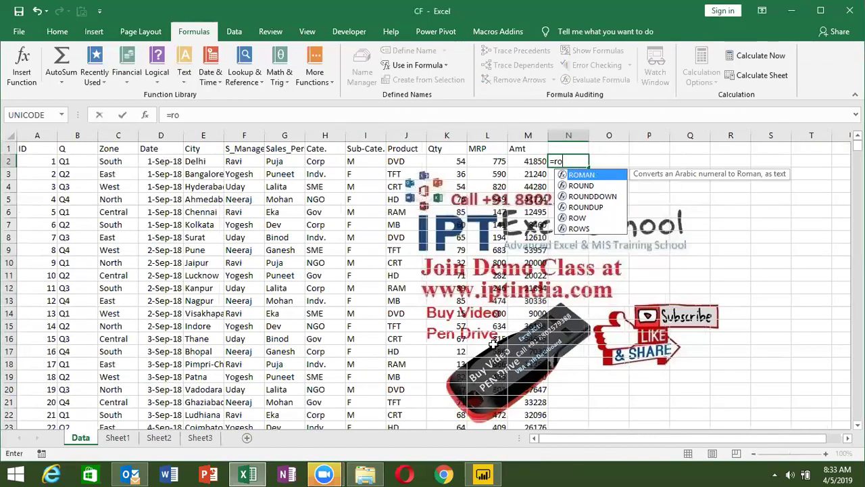
{"action": "key", "text": "Tab"}
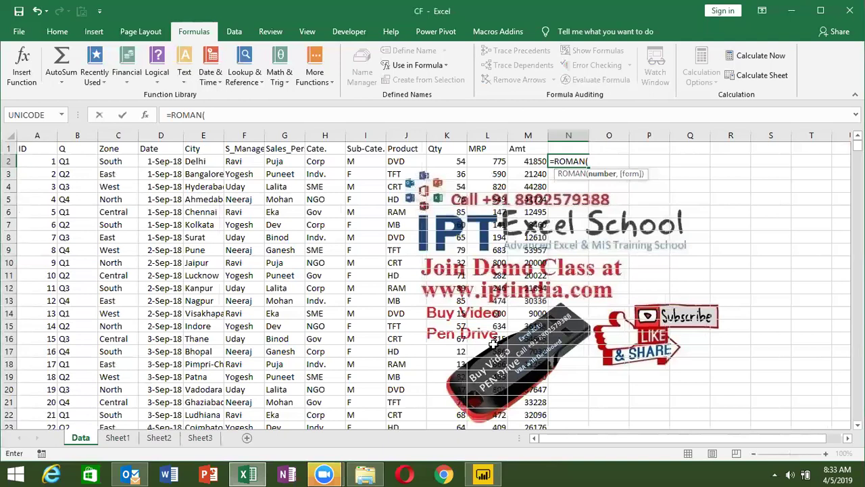
{"action": "key", "text": "BackSpace"}
{"action": "key", "text": "BackSpace"}
{"action": "key", "text": "BackSpace"}
{"action": "key", "text": "BackSpace"}
{"action": "type", "text": "w"}
{"action": "key", "text": "Tab"}
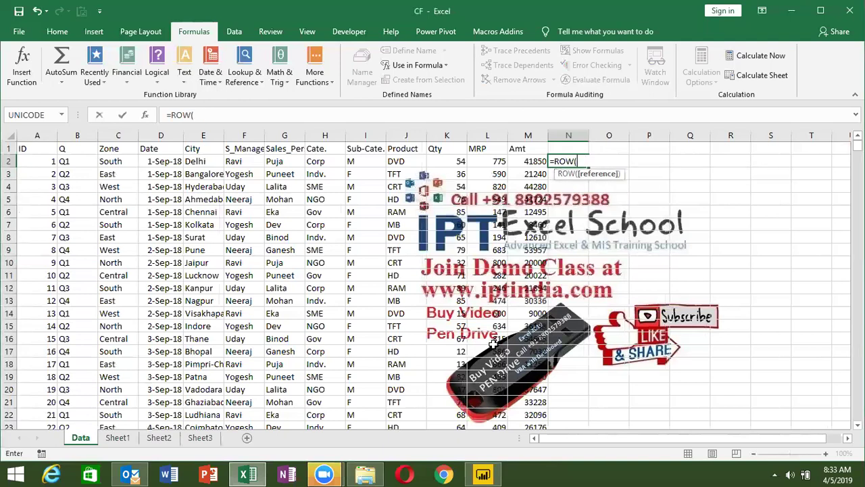
{"action": "type", "text": ")"}
{"action": "key", "text": "ctrl+Return"}
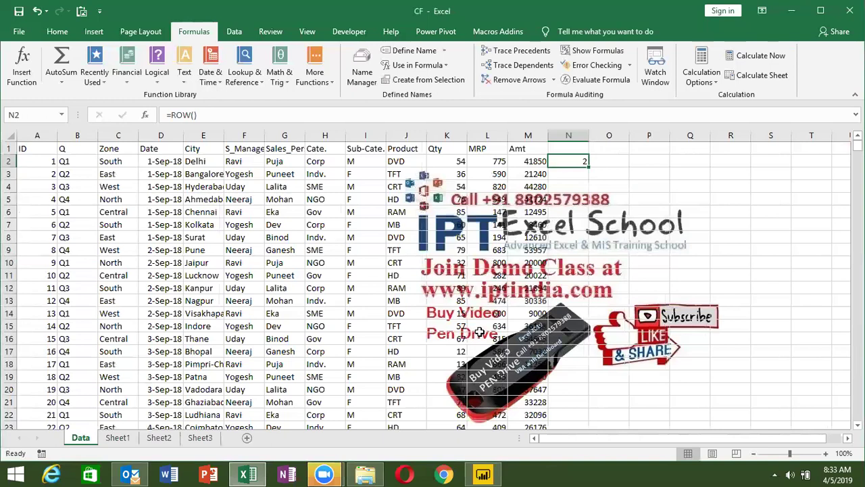
Change N2 to =ROW()-1 and fill it down column N to the data's end
{"action": "left_click", "coordinate": [241, 114]}
{"action": "type", "text": "-1"}
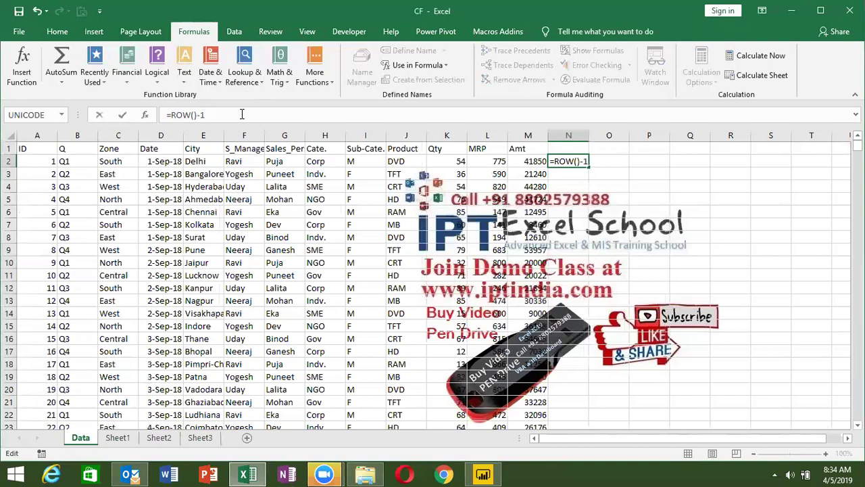
{"action": "key", "text": "ctrl+Return"}
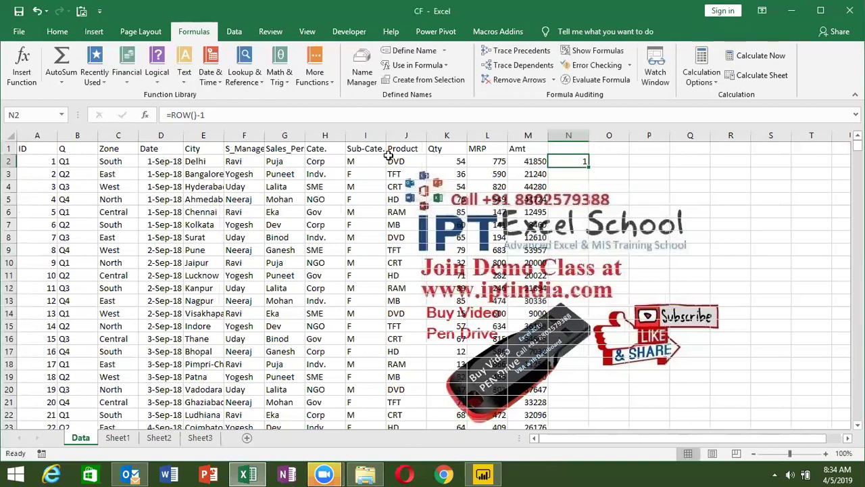
{"action": "double_click", "coordinate": [588, 167]}
{"action": "left_click", "coordinate": [586, 164]}
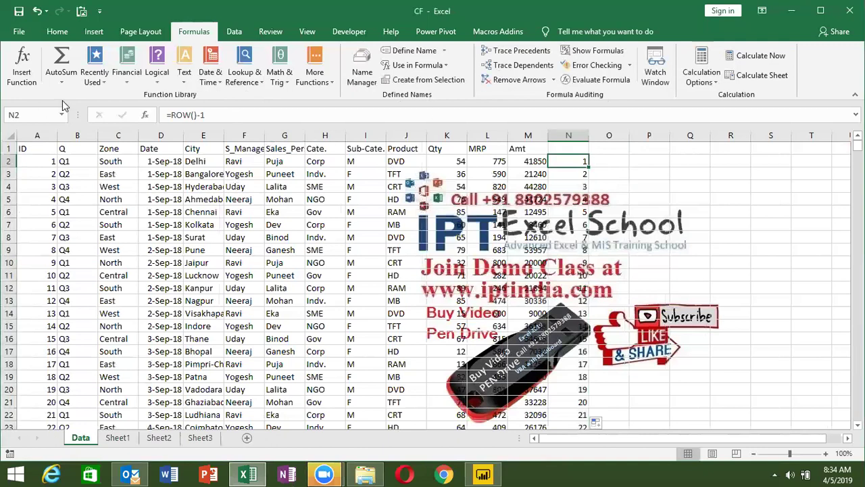
Wrap N2's formula in MOD and fix its divisor to get =MOD(ROW()-1,3)
{"action": "left_click", "coordinate": [197, 115]}
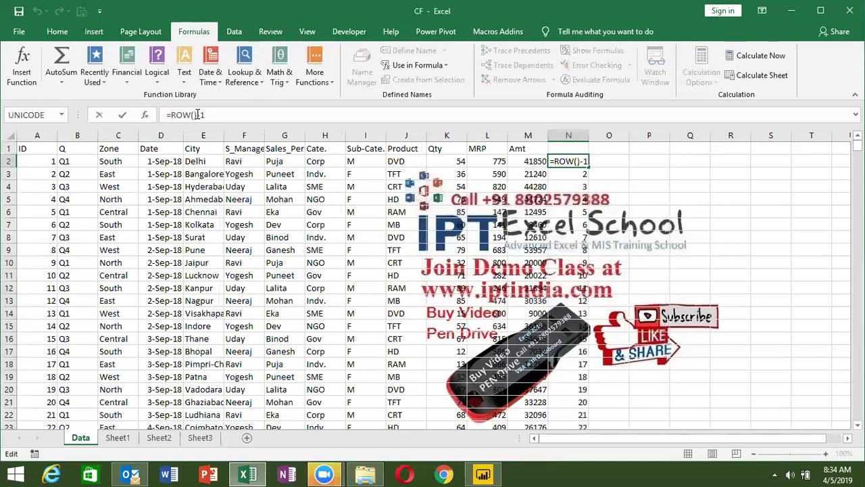
{"action": "type", "text": "MOD("}
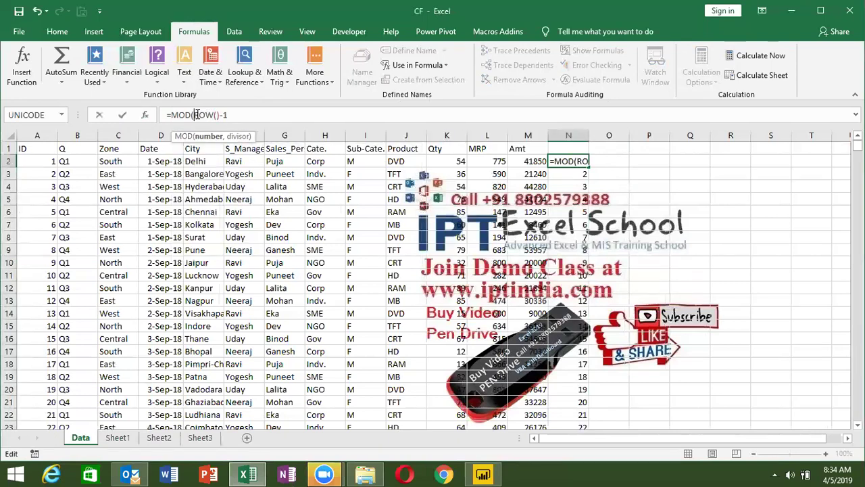
{"action": "type", "text": ",0)"}
{"action": "key", "text": "Return"}
{"action": "key", "text": "Up"}
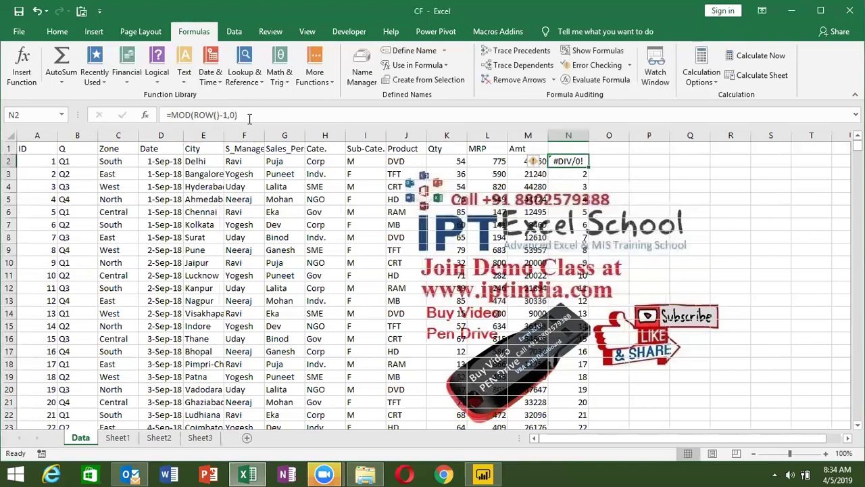
{"action": "double_click", "coordinate": [232, 115]}
{"action": "type", "text": "2"}
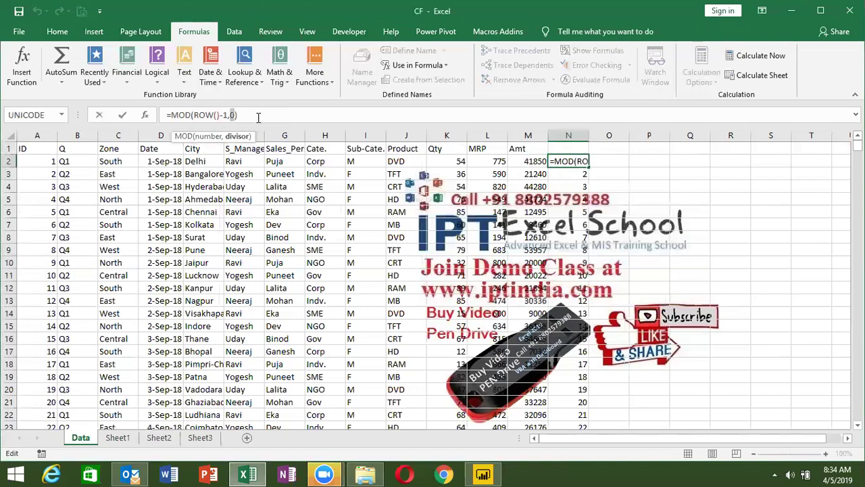
{"action": "key", "text": "Return"}
{"action": "key", "text": "Up"}
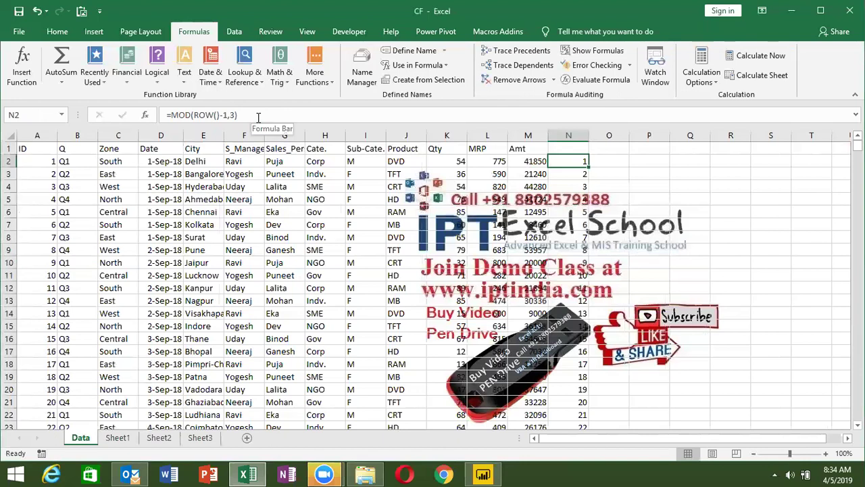
Fill the MOD formula down column N and step through the 1, 2, 0 results
{"action": "double_click", "coordinate": [590, 165]}
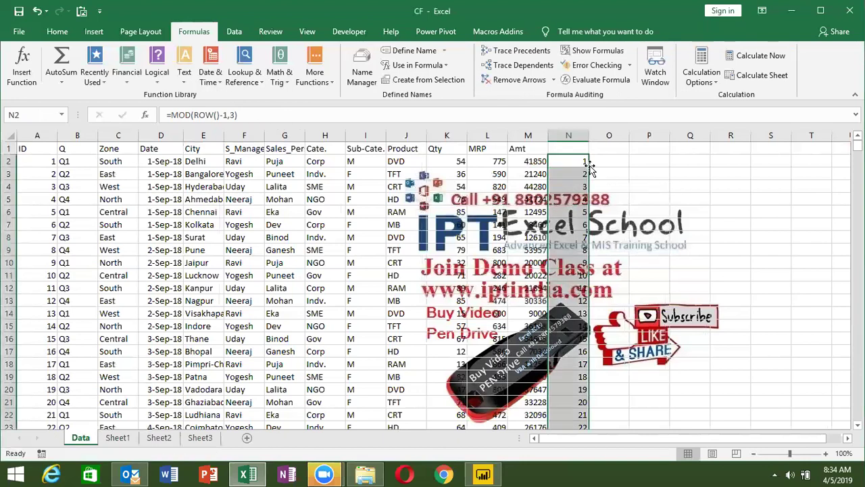
{"action": "left_click", "coordinate": [576, 183]}
{"action": "key", "text": "Down"}
{"action": "key", "text": "Down"}
{"action": "key", "text": "Down"}
{"action": "key", "text": "Down"}
{"action": "key", "text": "Down"}
{"action": "key", "text": "Down"}
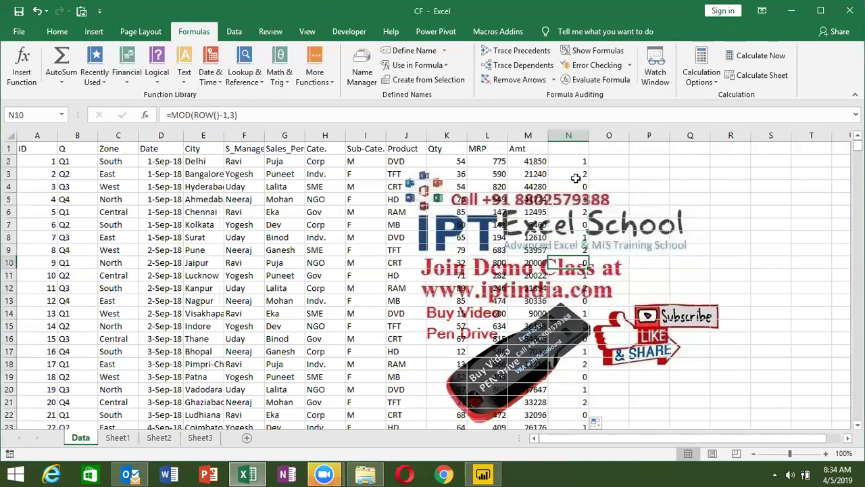
{"action": "key", "text": "Up"}
{"action": "key", "text": "Up"}
{"action": "key", "text": "Up"}
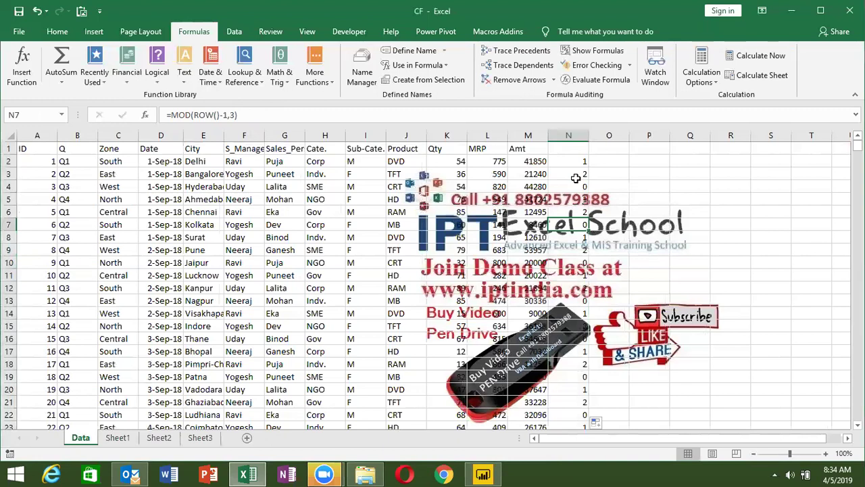
{"action": "key", "text": "Up"}
{"action": "key", "text": "Up"}
{"action": "key", "text": "Up"}
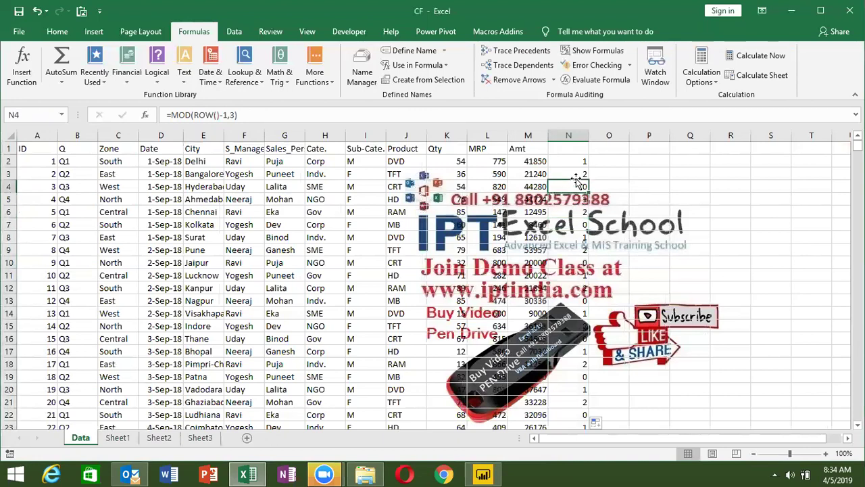
On Sheet3, enter =COLUMN() in E2, which returns 5
{"action": "left_click", "coordinate": [200, 438]}
{"action": "left_click", "coordinate": [215, 160]}
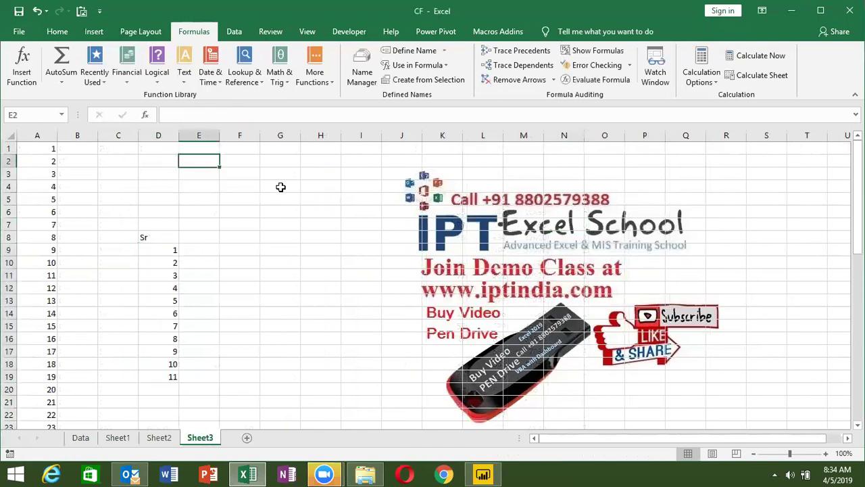
{"action": "type", "text": "=col"}
{"action": "key", "text": "Tab"}
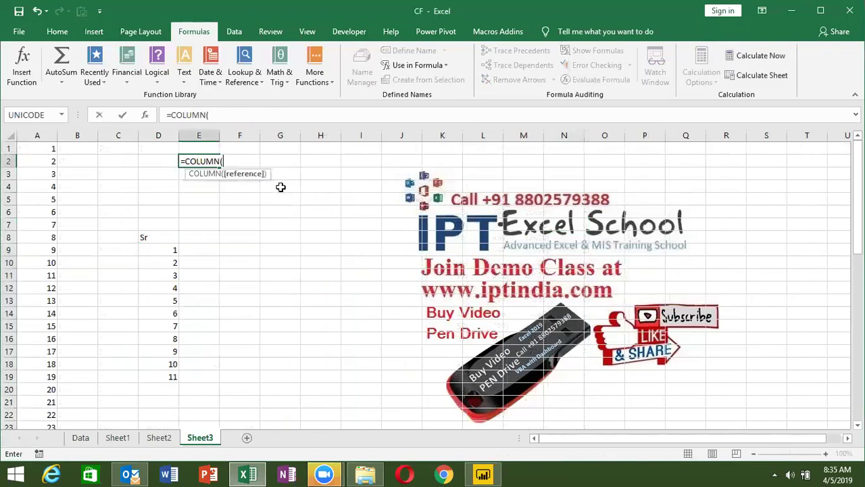
{"action": "type", "text": ")"}
{"action": "key", "text": "Return"}
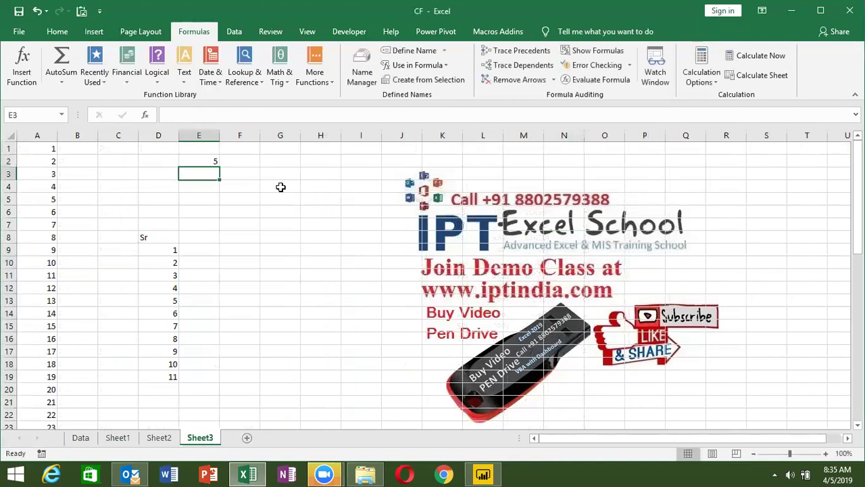
{"action": "key", "text": "Up"}
Change E2 to =COLUMN(H5) so it returns 8, then select A1:A20 and B1:I2
{"action": "key", "text": "F2"}
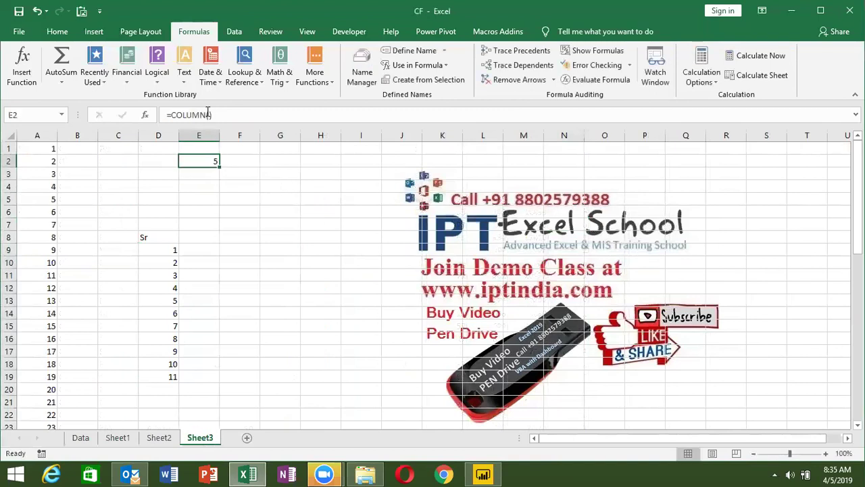
{"action": "key", "text": "Left"}
{"action": "left_click", "coordinate": [308, 196]}
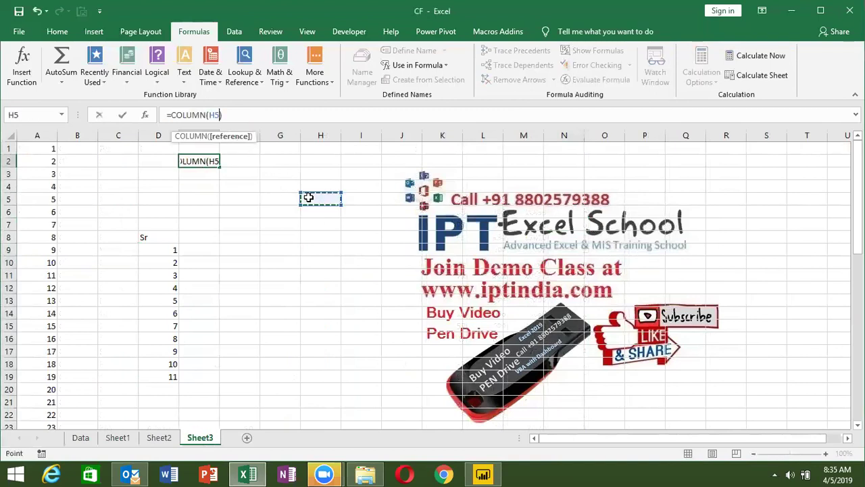
{"action": "key", "text": "Return"}
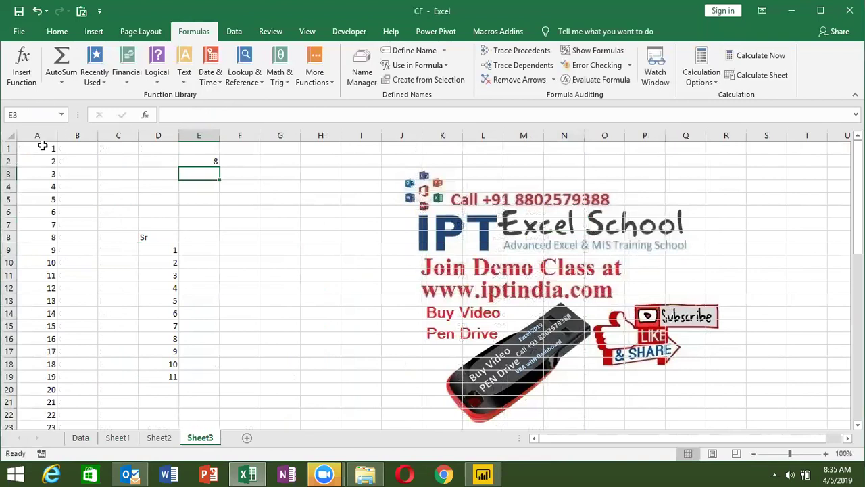
{"action": "left_click_drag", "start_coordinate": [38, 148], "coordinate": [41, 390]}
{"action": "left_click_drag", "start_coordinate": [80, 148], "coordinate": [375, 163]}
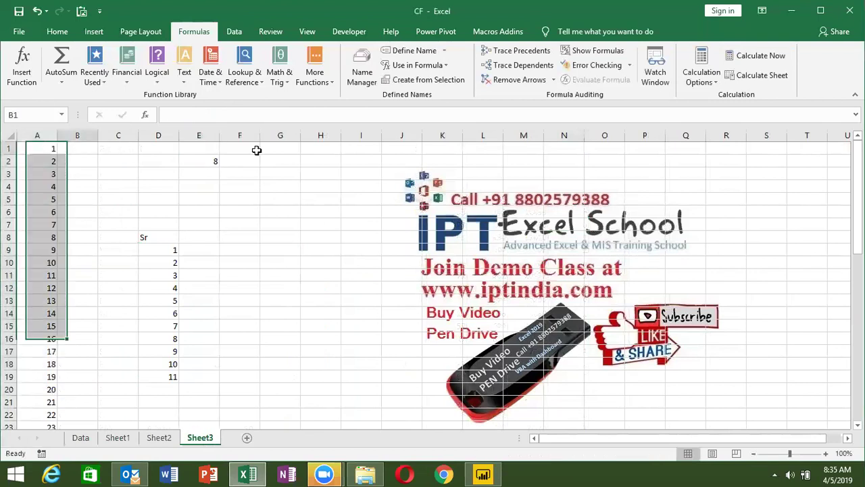
Enter =ROWS(I10:I23) in G5, returning 14
{"action": "left_click", "coordinate": [265, 198]}
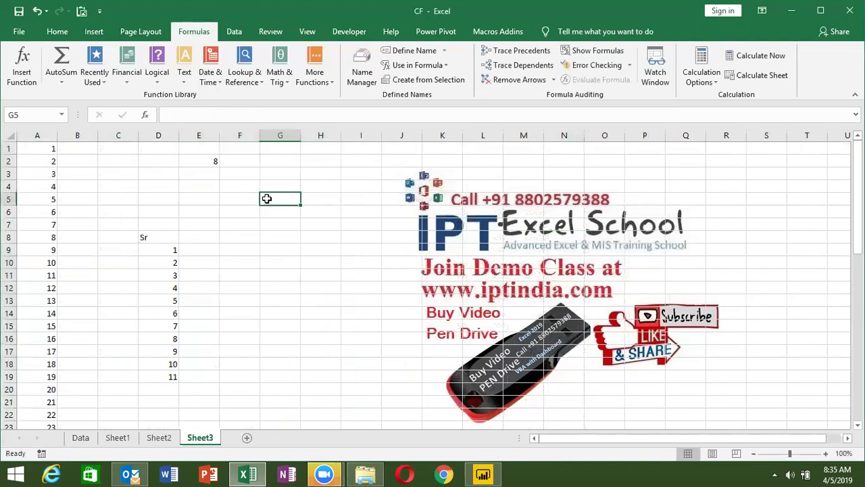
{"action": "type", "text": "=row"}
{"action": "key", "text": "Down"}
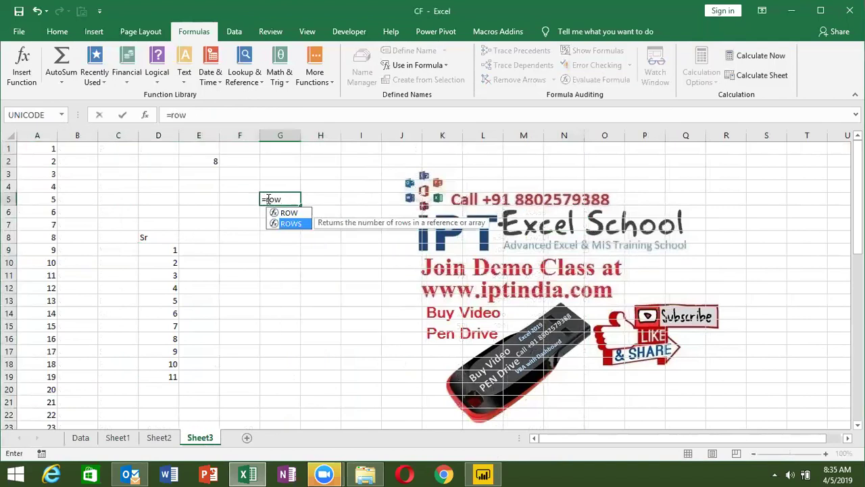
{"action": "key", "text": "Tab"}
{"action": "left_click_drag", "start_coordinate": [371, 259], "coordinate": [370, 430]}
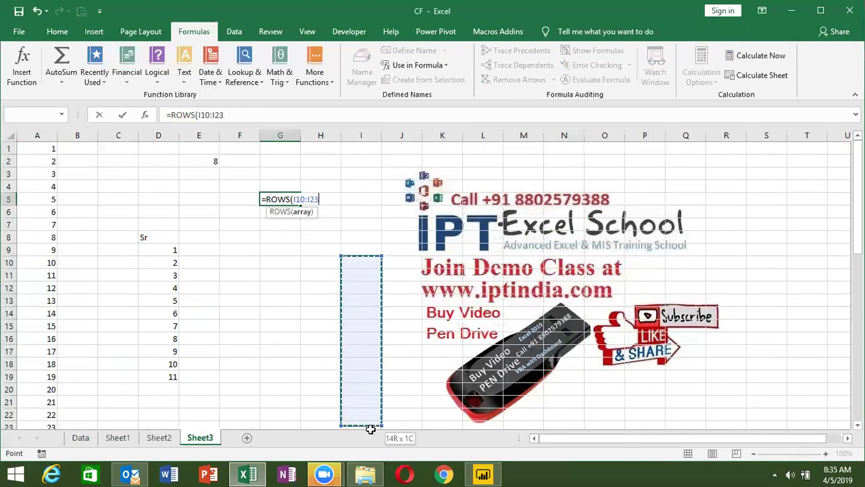
{"action": "type", "text": ")"}
{"action": "key", "text": "Return"}
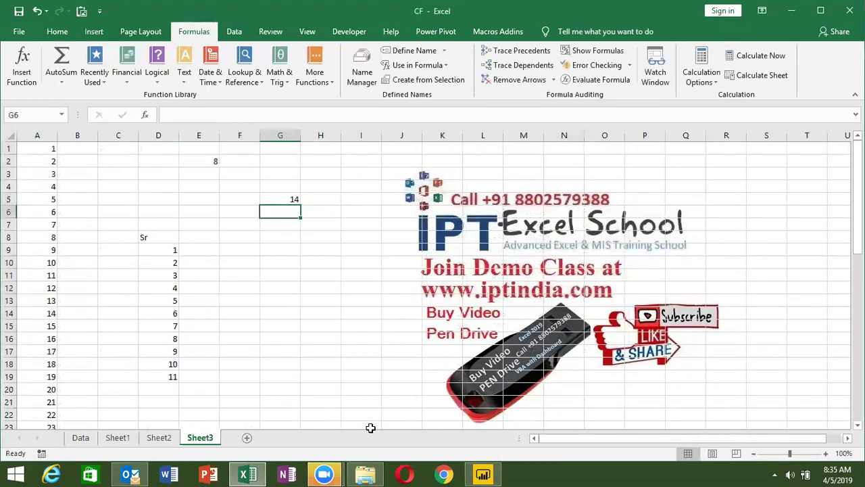
Enter =COLUMNS(H2:P2) in G6, returning 9, and check both formulas
{"action": "type", "text": "=col"}
{"action": "key", "text": "Tab"}
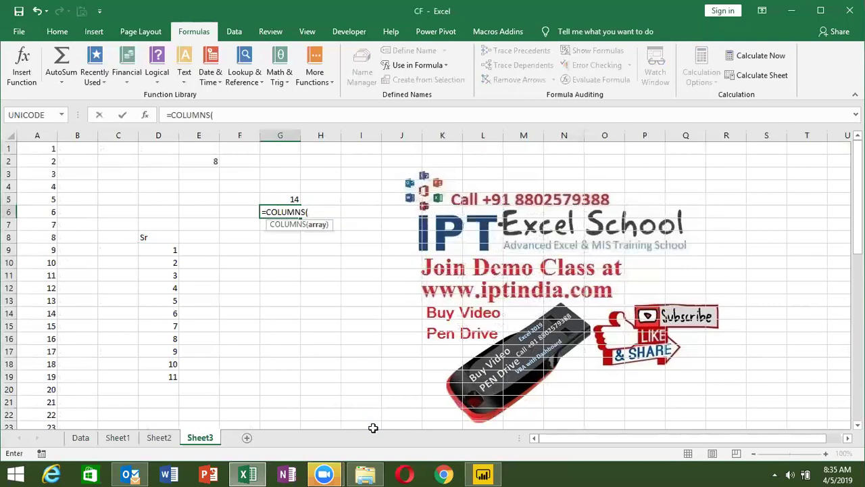
{"action": "left_click", "coordinate": [324, 161]}
{"action": "left_click_drag", "start_coordinate": [348, 163], "coordinate": [627, 157]}
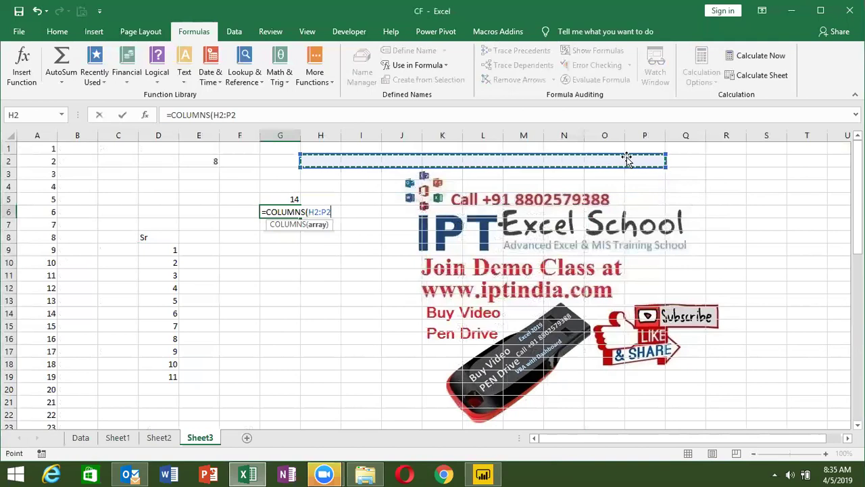
{"action": "key", "text": "Return"}
{"action": "key", "text": "Up"}
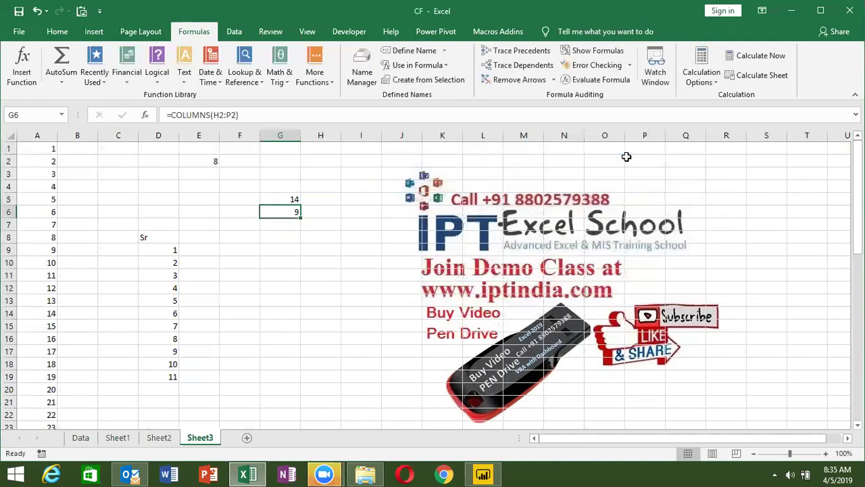
{"action": "key", "text": "Up"}
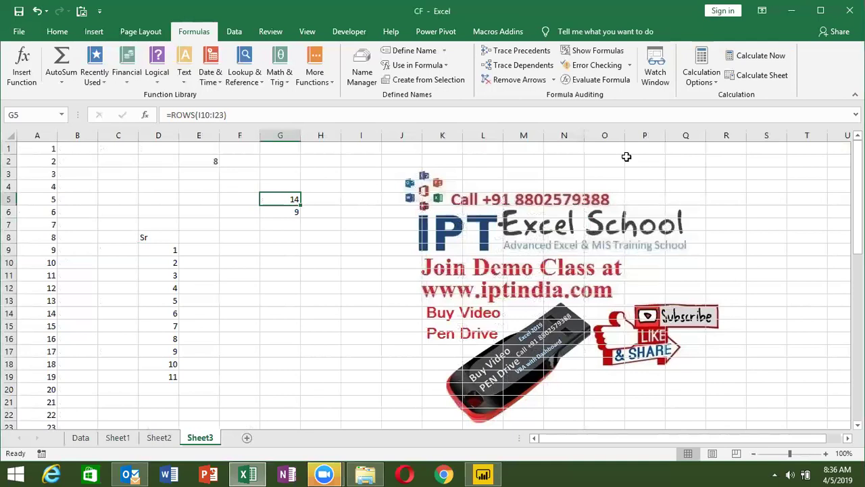
{"action": "key", "text": "Down"}
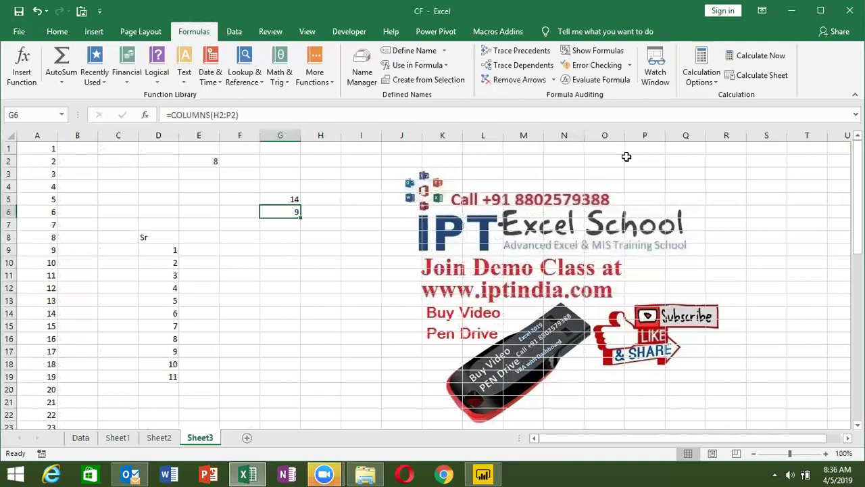
{"action": "key", "text": "Down"}
{"action": "key", "text": "Down"}
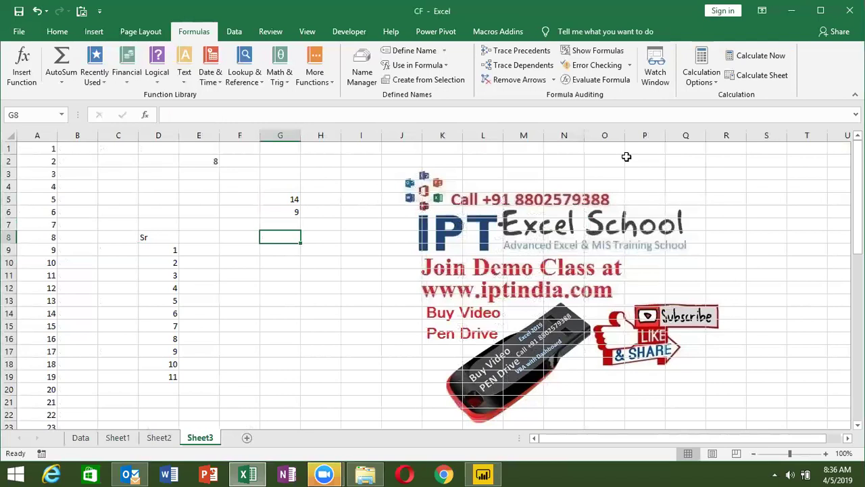
{"action": "type", "text": "www.google.com"}
{"action": "key", "text": "Return"}
{"action": "key", "text": "Up"}
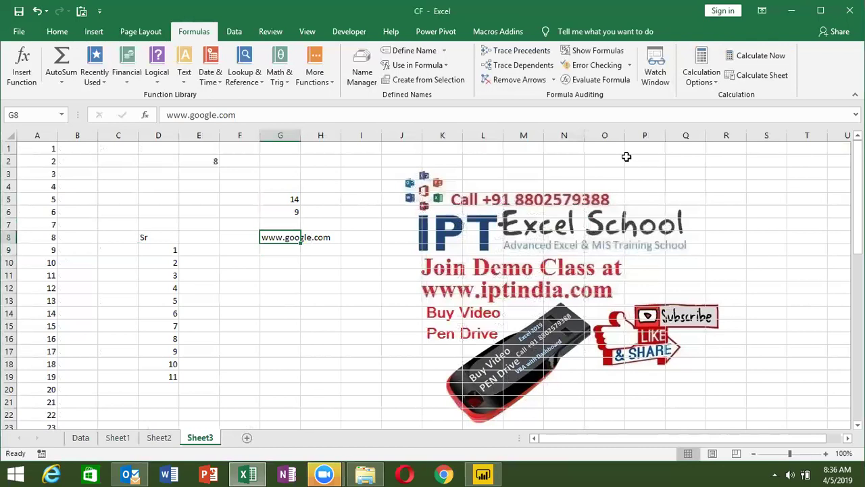
{"action": "key", "text": "Down"}
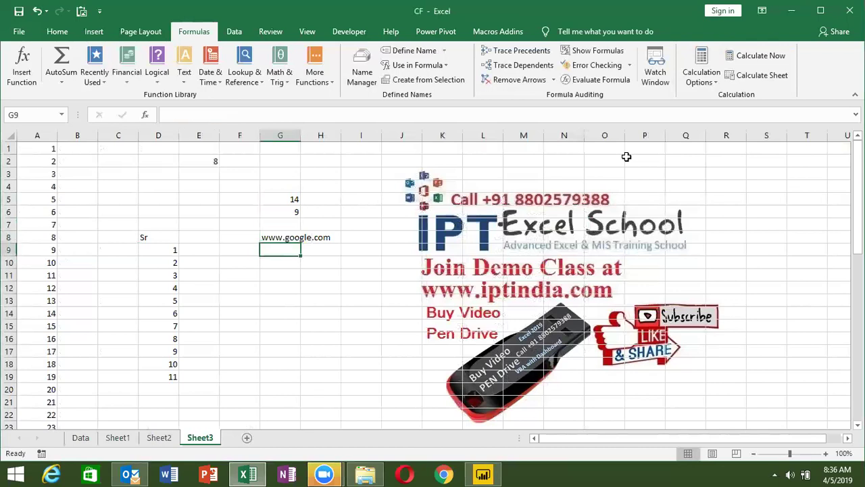
{"action": "key", "text": "Up"}
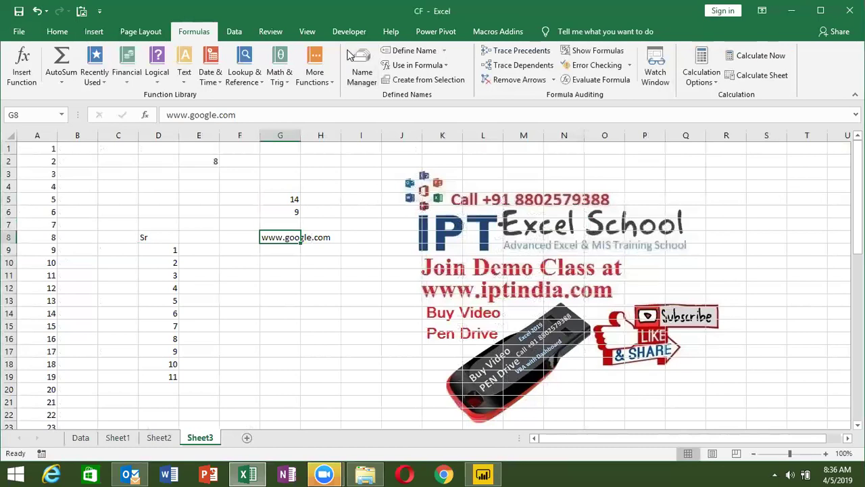
Open the Insert Hyperlink dialog and close it without adding a link
{"action": "scroll", "coordinate": [350, 54], "scroll_direction": "up", "scroll_amount": 2}
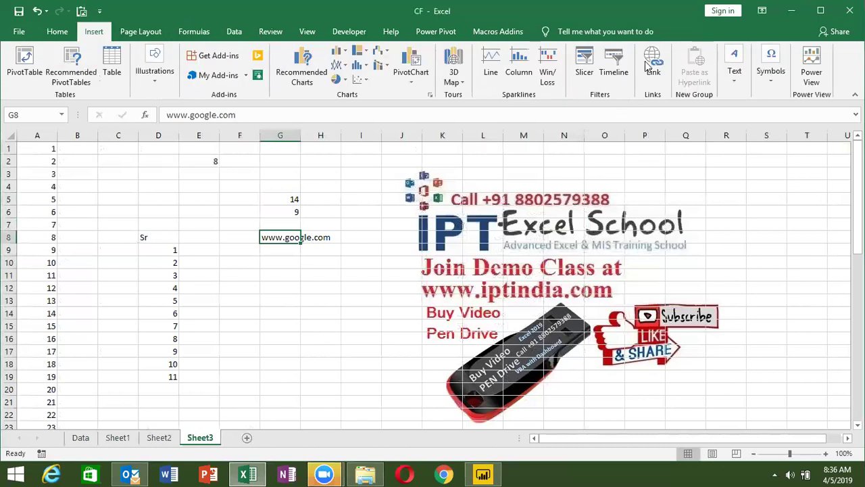
{"action": "left_click", "coordinate": [663, 62]}
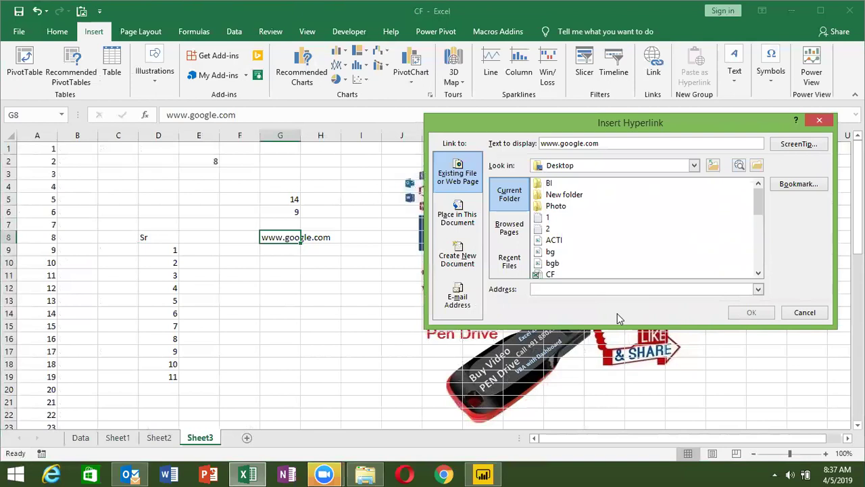
{"action": "key", "text": "Escape"}
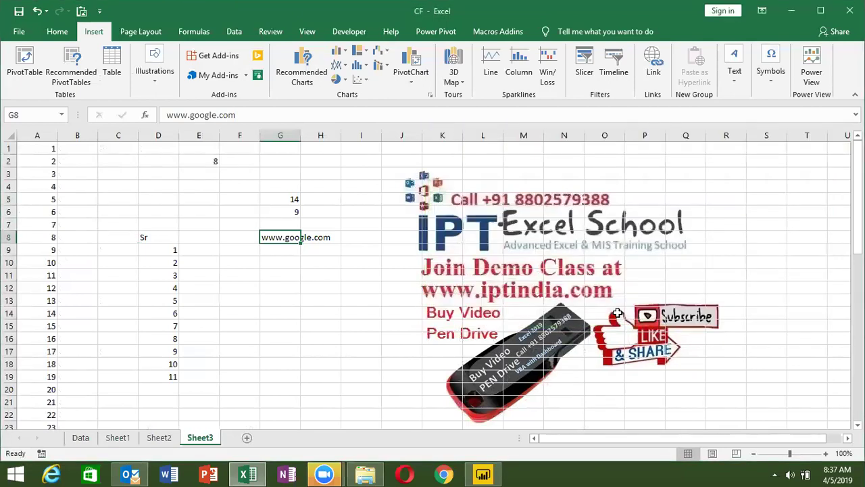
{"action": "key", "text": "Down"}
Enter =HYPERLINK(G8) in G9, then add a new blank Sheet4
{"action": "type", "text": "="}
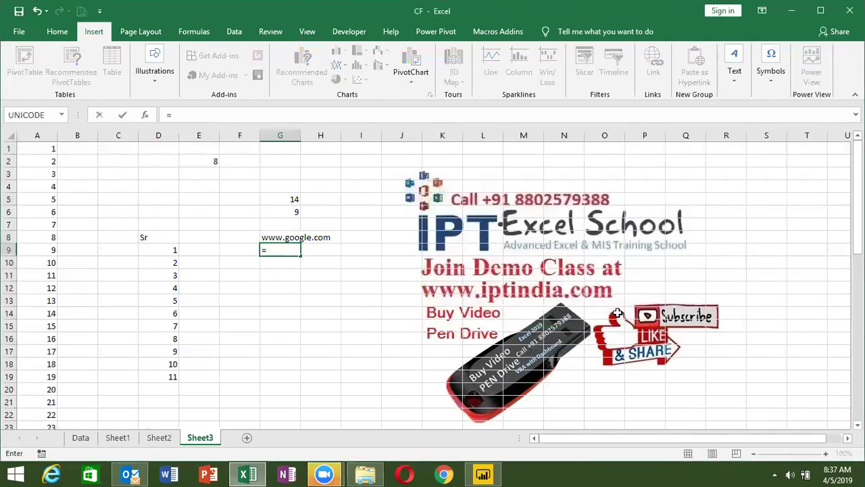
{"action": "type", "text": "hy"}
{"action": "key", "text": "BackSpace"}
{"action": "type", "text": "y"}
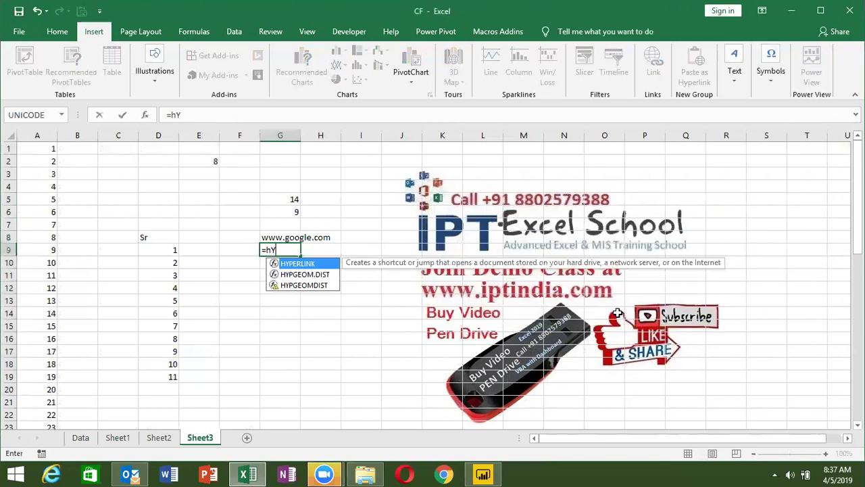
{"action": "key", "text": "Tab"}
{"action": "key", "text": "Up"}
{"action": "key", "text": "ctrl+Return"}
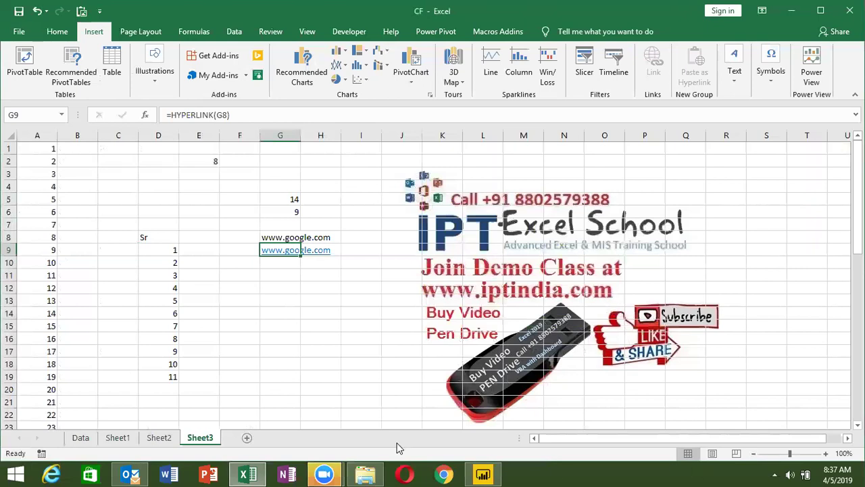
{"action": "left_click", "coordinate": [249, 437]}
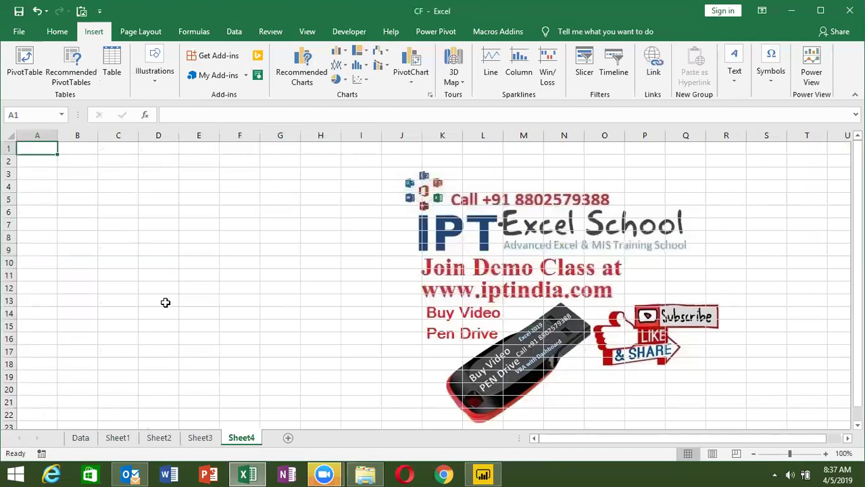
Enter Month and Sales labels in B5:B6 and fill JAN through APR across C5:F5
{"action": "left_click", "coordinate": [72, 195]}
{"action": "type", "text": "mONTH"}
{"action": "key", "text": "Return"}
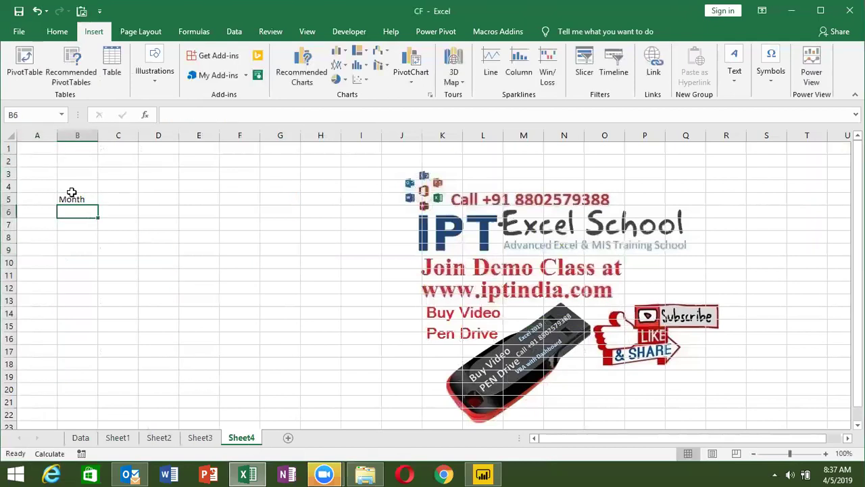
{"action": "type", "text": "Sales"}
{"action": "key", "text": "Return"}
{"action": "left_click", "coordinate": [72, 194]}
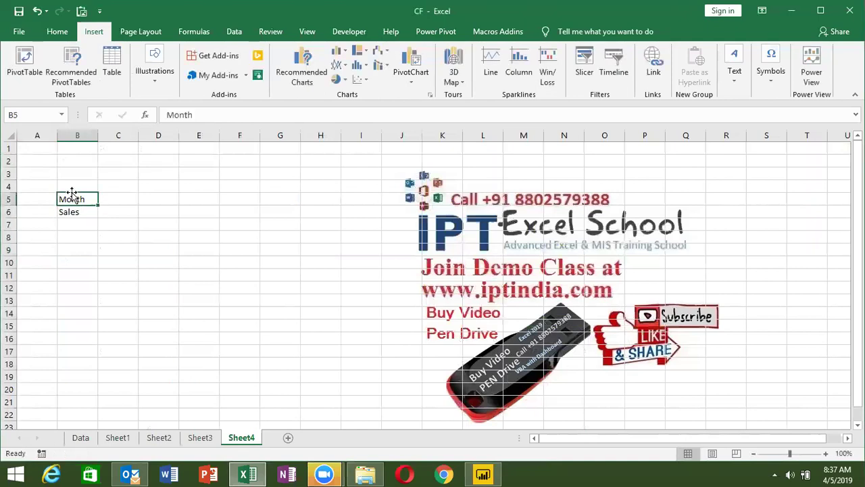
{"action": "key", "text": "Right"}
{"action": "type", "text": "JAN"}
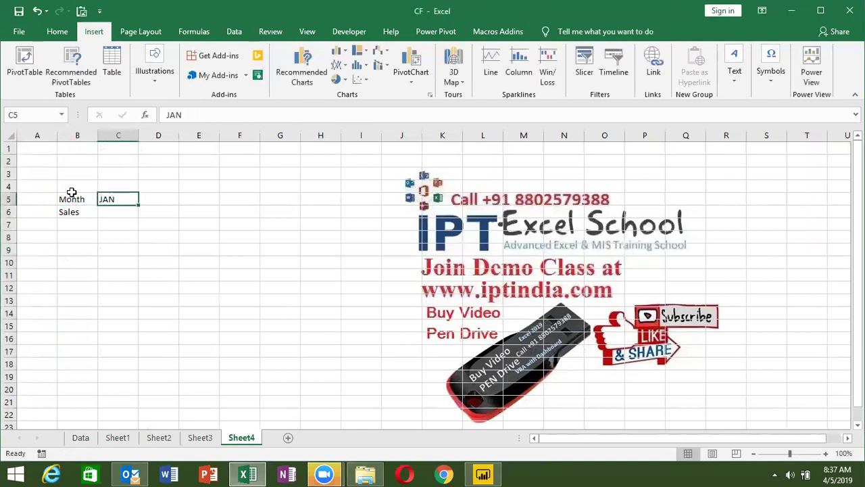
{"action": "left_click_drag", "start_coordinate": [139, 204], "coordinate": [264, 208]}
Enter sales 87, 58, 65, 85 in C6:F6, correcting April's mistyped 853 to 85
{"action": "left_click", "coordinate": [119, 211]}
{"action": "type", "text": "87"}
{"action": "key", "text": "Tab"}
{"action": "type", "text": "58"}
{"action": "key", "text": "Tab"}
{"action": "type", "text": "65"}
{"action": "key", "text": "ctrl+Return"}
{"action": "key", "text": "Tab"}
{"action": "type", "text": "853"}
{"action": "key", "text": "Return"}
{"action": "key", "text": "Up"}
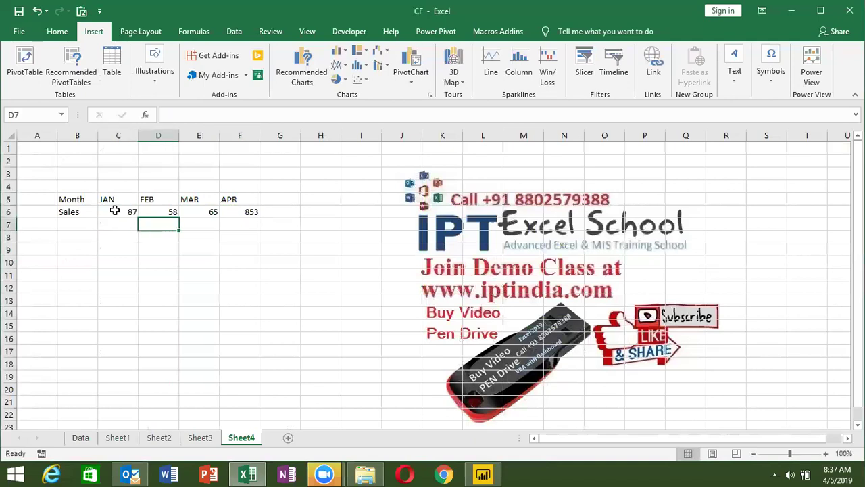
{"action": "key", "text": "Right"}
{"action": "key", "text": "Right"}
{"action": "key", "text": "Right"}
{"action": "type", "text": "85"}
{"action": "key", "text": "Return"}
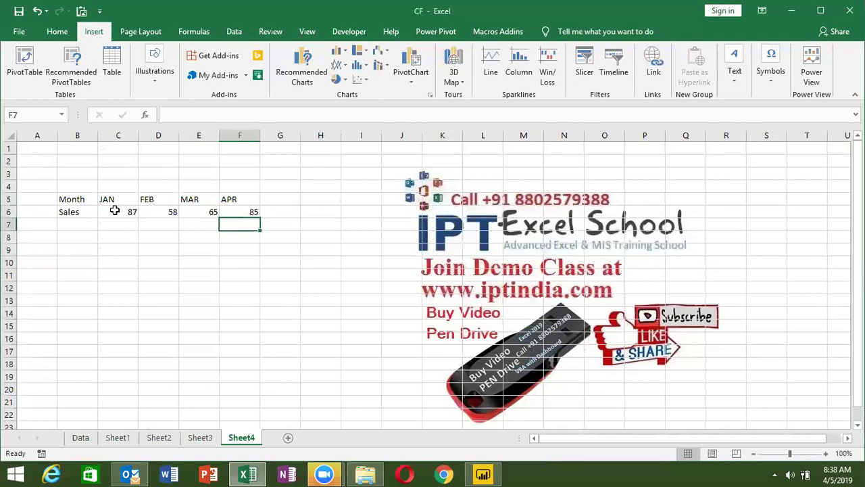
Start a TRANSPOSE formula below the table, then cancel it
{"action": "key", "text": "Up"}
{"action": "key", "text": "Return"}
{"action": "type", "text": "="}
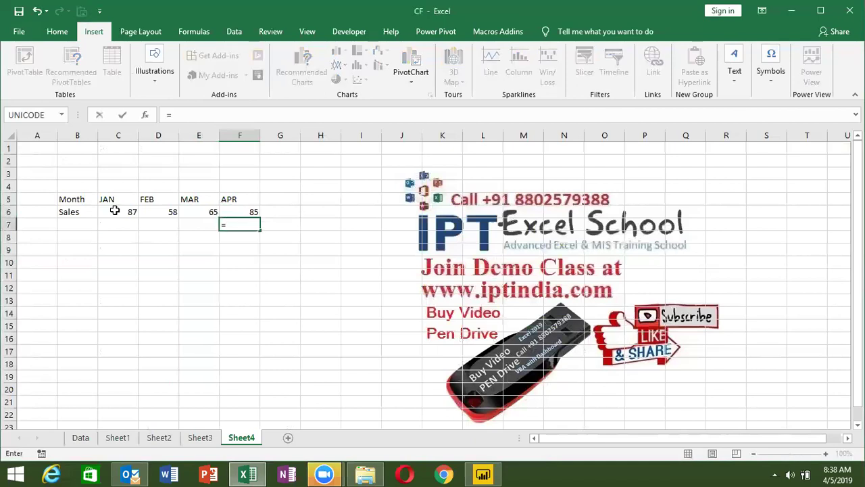
{"action": "type", "text": "t"}
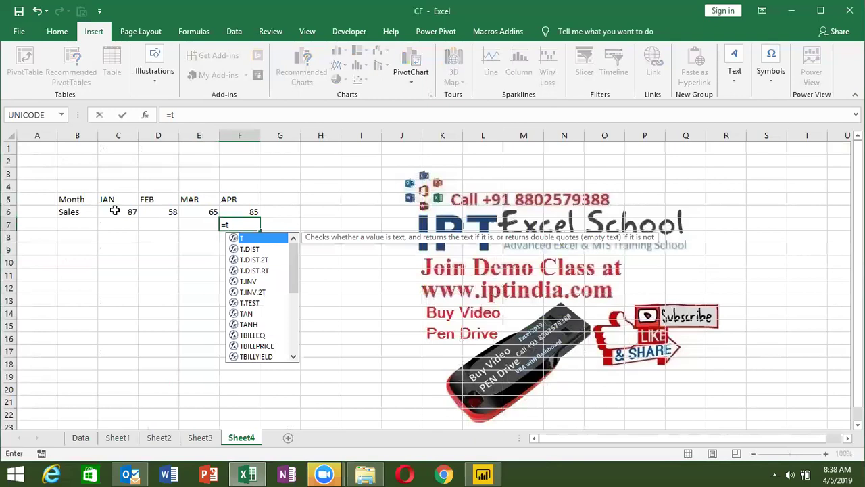
{"action": "type", "text": "r"}
{"action": "key", "text": "Tab"}
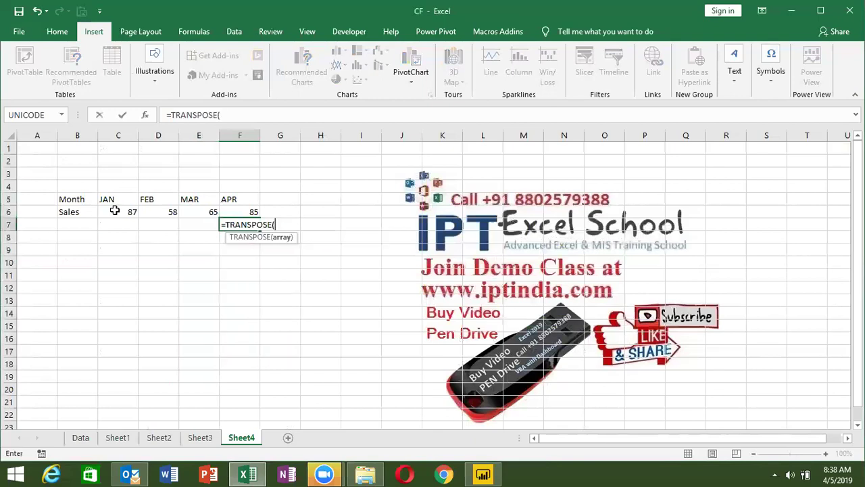
{"action": "key", "text": "Escape"}
Select the whole Month/Sales table B5:F6
{"action": "key", "text": "Up"}
{"action": "key", "text": "Up"}
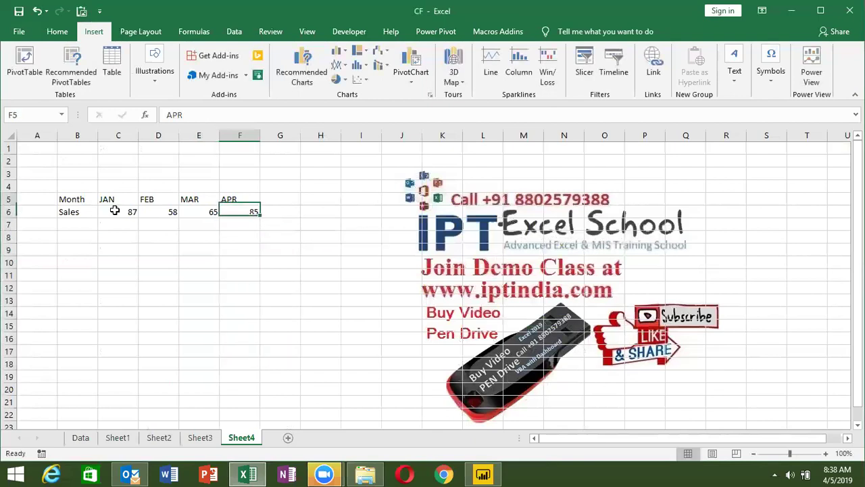
{"action": "key", "text": "ctrl+Left"}
{"action": "key", "text": "ctrl+shift+Right"}
{"action": "key", "text": "ctrl+shift+Down"}
Copy the table and paste it transposed at B10 via Paste Special
{"action": "key", "text": "ctrl+c"}
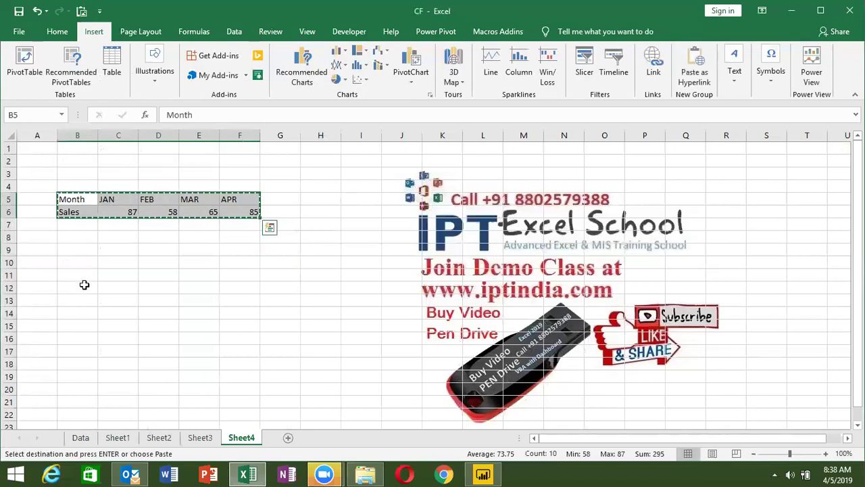
{"action": "left_click", "coordinate": [65, 265]}
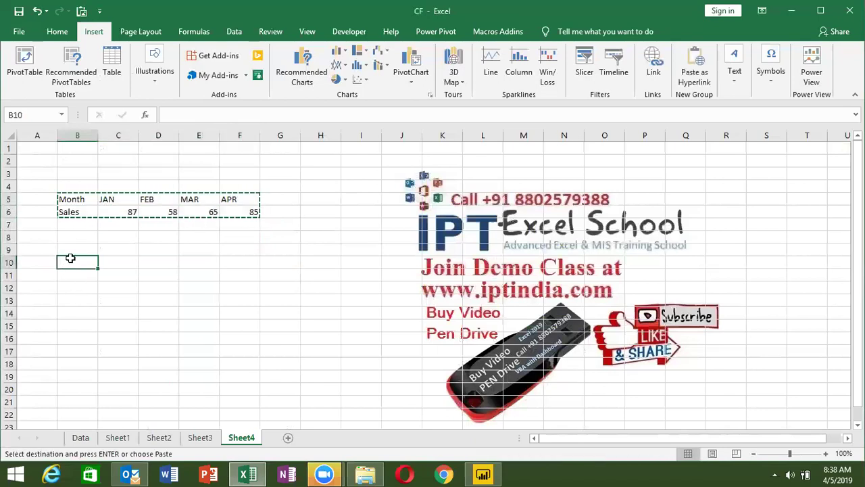
{"action": "right_click", "coordinate": [65, 265]}
{"action": "left_click", "coordinate": [118, 262]}
{"action": "left_click", "coordinate": [141, 319]}
{"action": "left_click", "coordinate": [173, 340]}
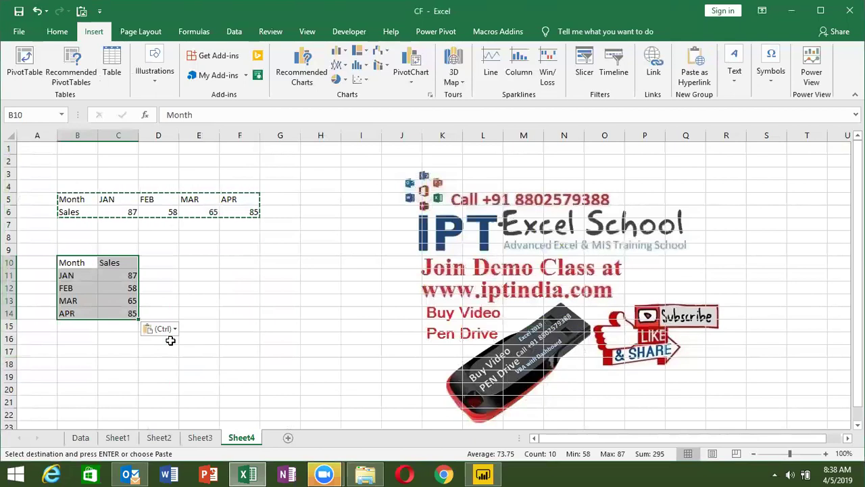
Over B10:C14, enter =TRANSPOSE(B5:F6) as an array formula with Ctrl+Shift+Enter
{"action": "key", "text": "Up"}
{"action": "key", "text": "Up"}
{"action": "key", "text": "Up"}
{"action": "key", "text": "Up"}
{"action": "key", "text": "Down"}
{"action": "key", "text": "Down"}
{"action": "key", "text": "Down"}
{"action": "key", "text": "Down"}
{"action": "key", "text": "shift+Right"}
{"action": "key", "text": "shift+Down"}
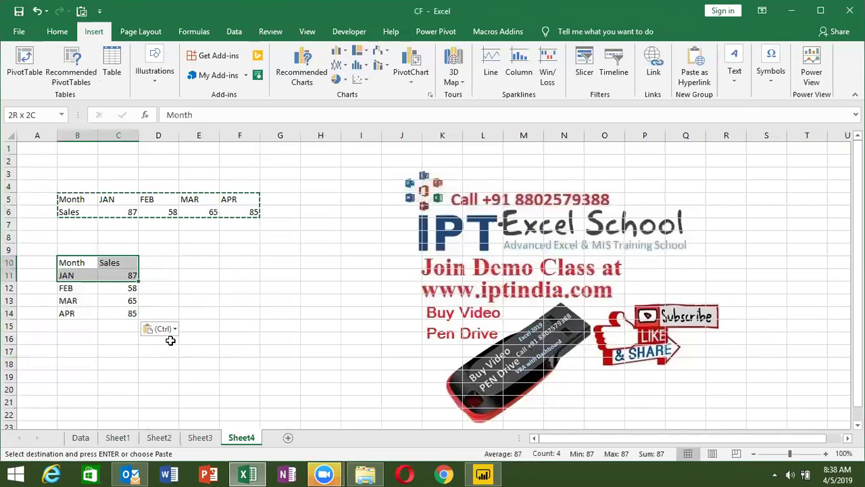
{"action": "key", "text": "shift+Down"}
{"action": "key", "text": "shift+Down"}
{"action": "key", "text": "shift+Down"}
{"action": "key", "text": "shift+Down"}
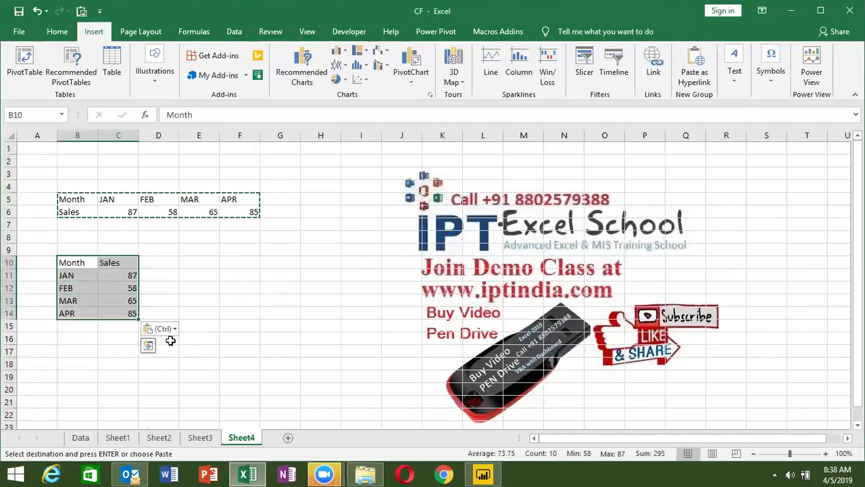
{"action": "type", "text": "=tr"}
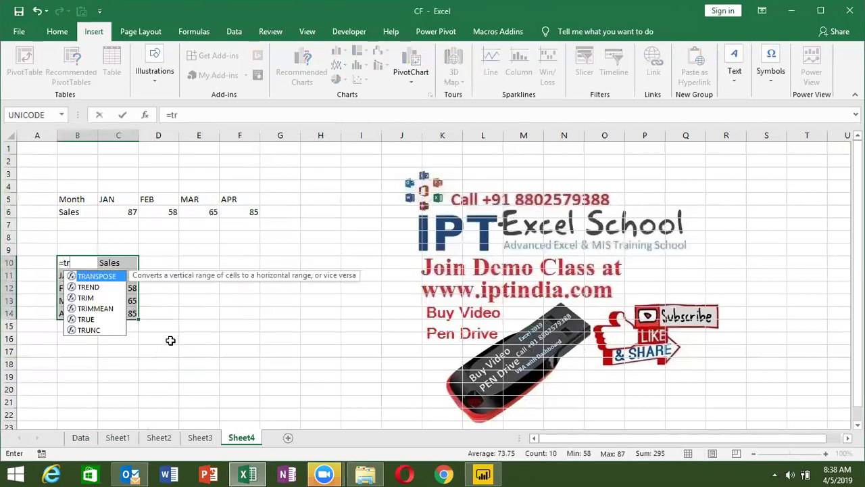
{"action": "key", "text": "Tab"}
{"action": "key", "text": "Up"}
{"action": "key", "text": "Up"}
{"action": "key", "text": "Up"}
{"action": "key", "text": "Up"}
{"action": "key", "text": "Up"}
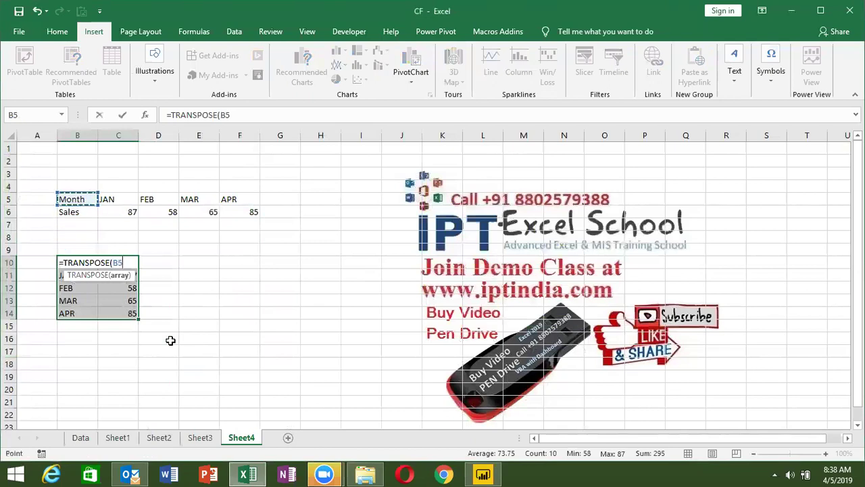
{"action": "key", "text": "shift+Right"}
{"action": "key", "text": "shift+Right"}
{"action": "key", "text": "shift+Right"}
{"action": "key", "text": "shift+Down"}
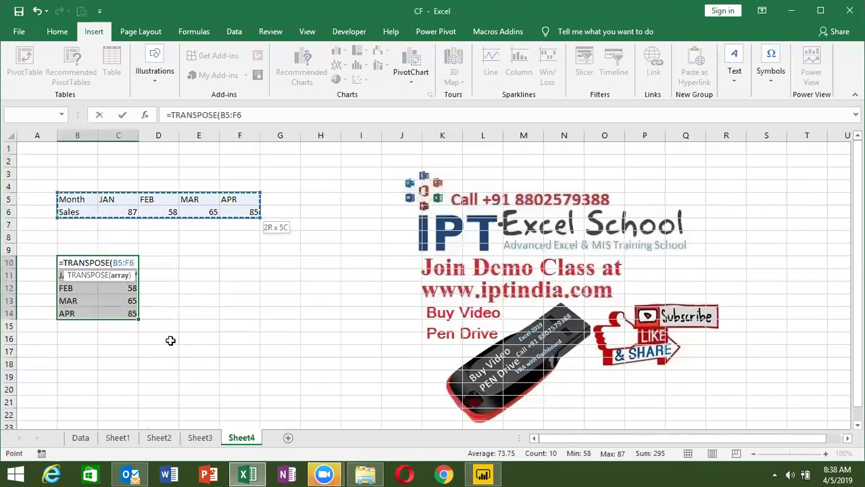
{"action": "type", "text": ")"}
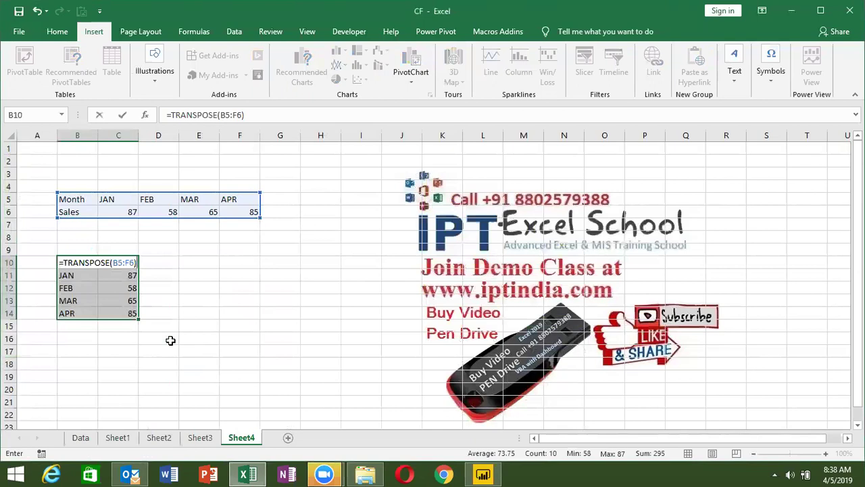
{"action": "key", "text": "ctrl+shift+Return"}
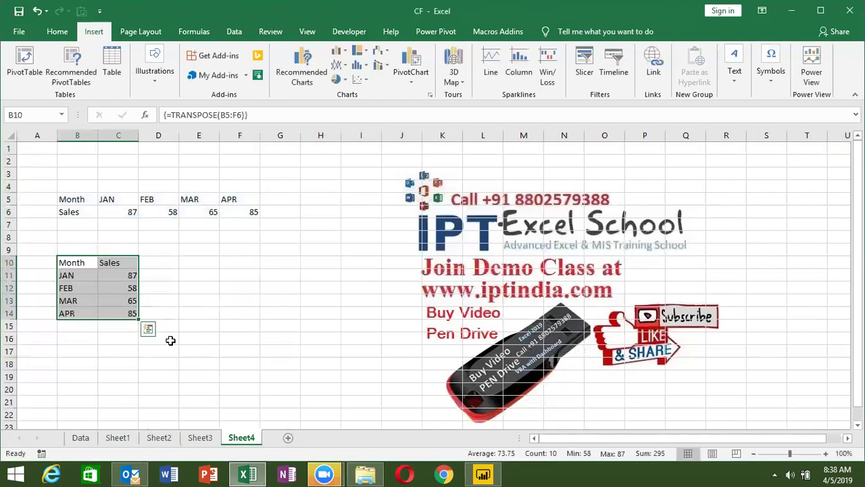
Inspect the formula in the transposed cells of B10:C14
{"action": "key", "text": "Down"}
{"action": "key", "text": "Right"}
{"action": "key", "text": "Down"}
{"action": "key", "text": "Up"}
{"action": "key", "text": "Up"}
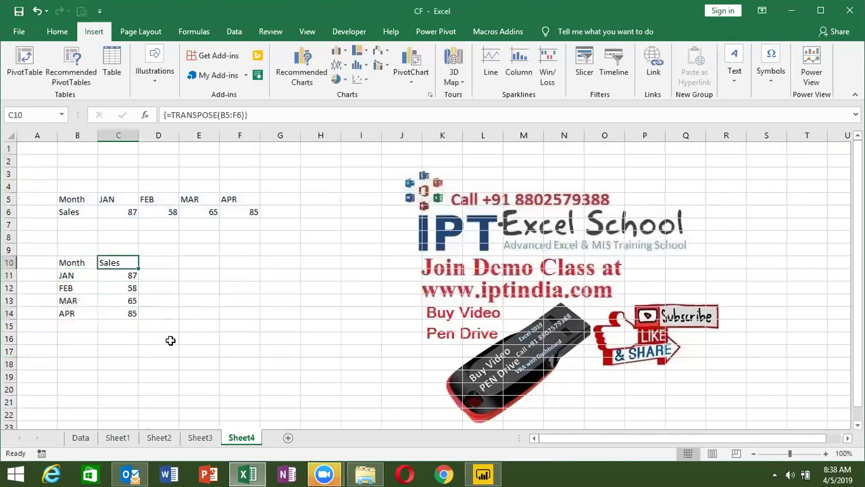
{"action": "key", "text": "Up"}
{"action": "key", "text": "Up"}
{"action": "key", "text": "Up"}
Change FEB sales in D6 to 35 and MAR sales in E6 to 85
{"action": "key", "text": "Right"}
{"action": "type", "text": "35"}
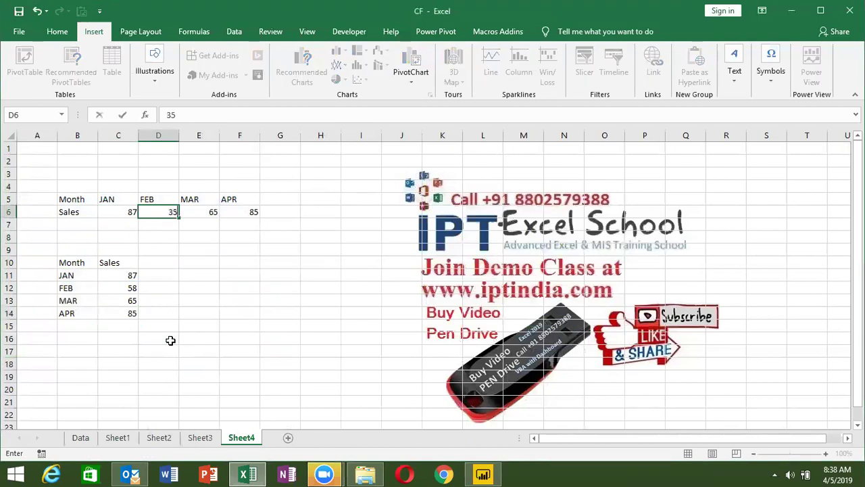
{"action": "key", "text": "Return"}
{"action": "key", "text": "Up"}
{"action": "key", "text": "Right"}
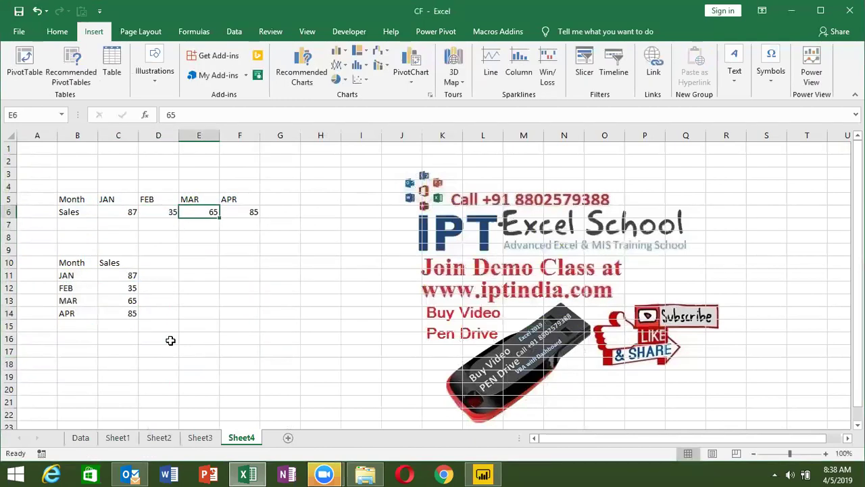
{"action": "type", "text": "85"}
{"action": "key", "text": "Return"}
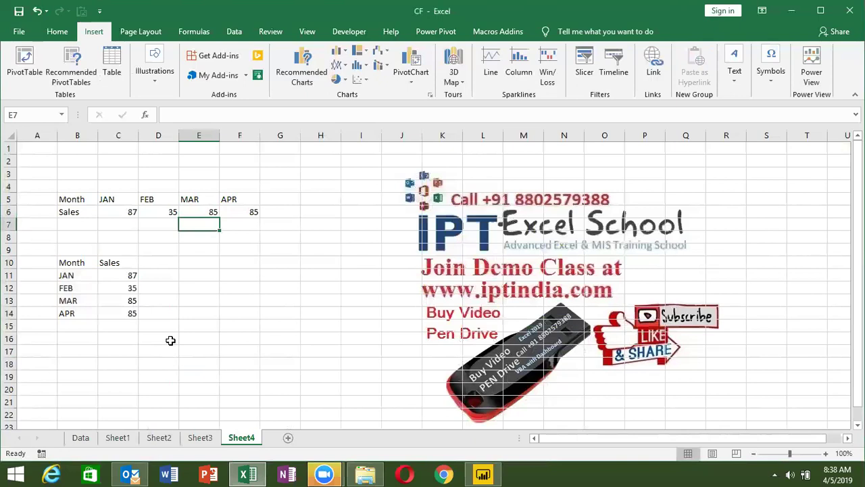
{"action": "key", "text": "Up"}
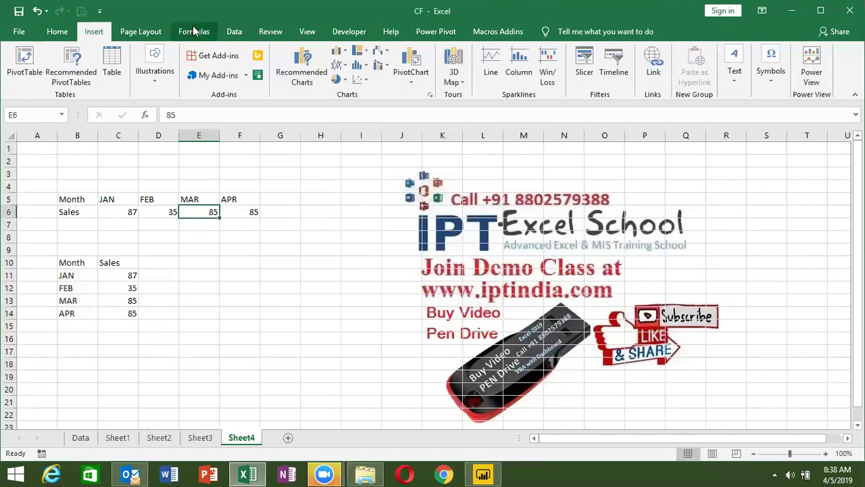
Browse the Formulas > Lookup & Reference list, then minimise Excel to the desktop
{"action": "left_click", "coordinate": [195, 34]}
{"action": "left_click", "coordinate": [254, 73]}
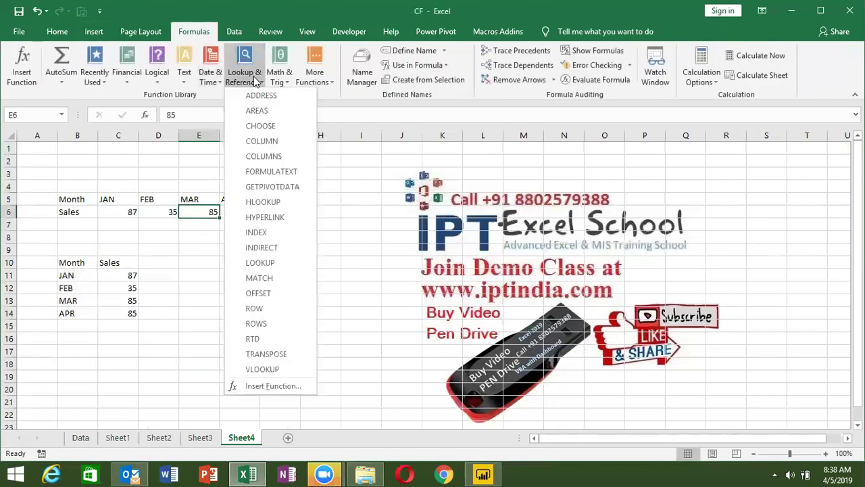
{"action": "left_click", "coordinate": [391, 218]}
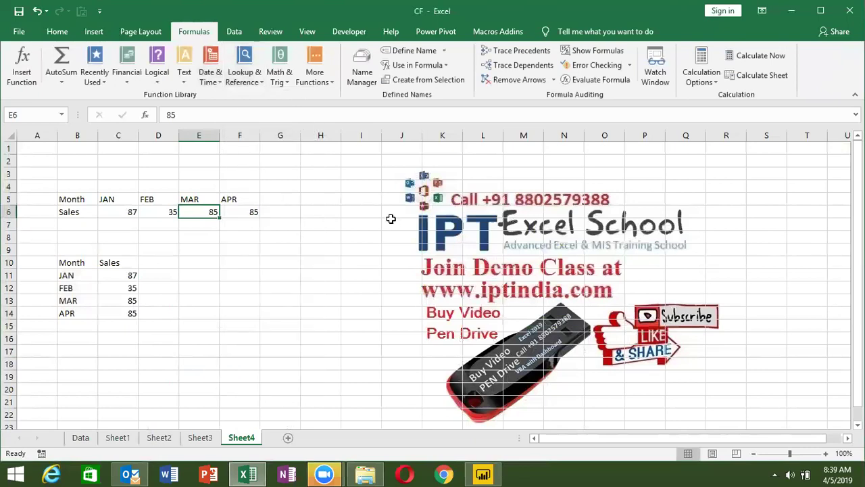
{"action": "key", "text": "super+d"}
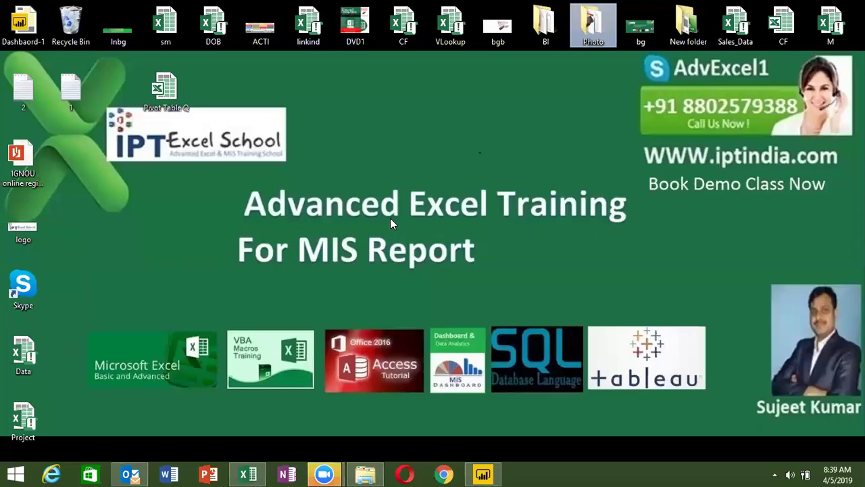